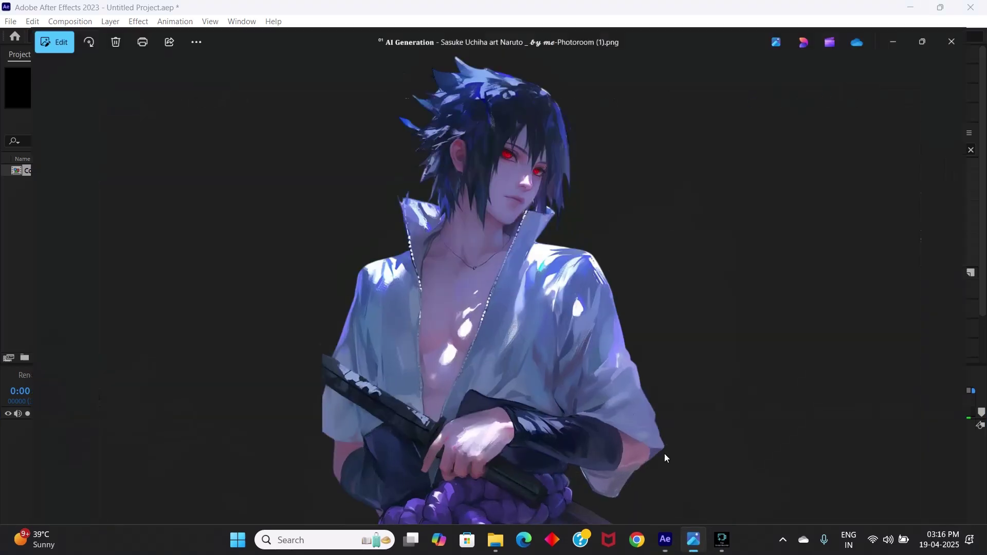
Place the character PNG in Comp 1 at 135% scale and position 566, 682.
drag(637, 310, 436, 452)
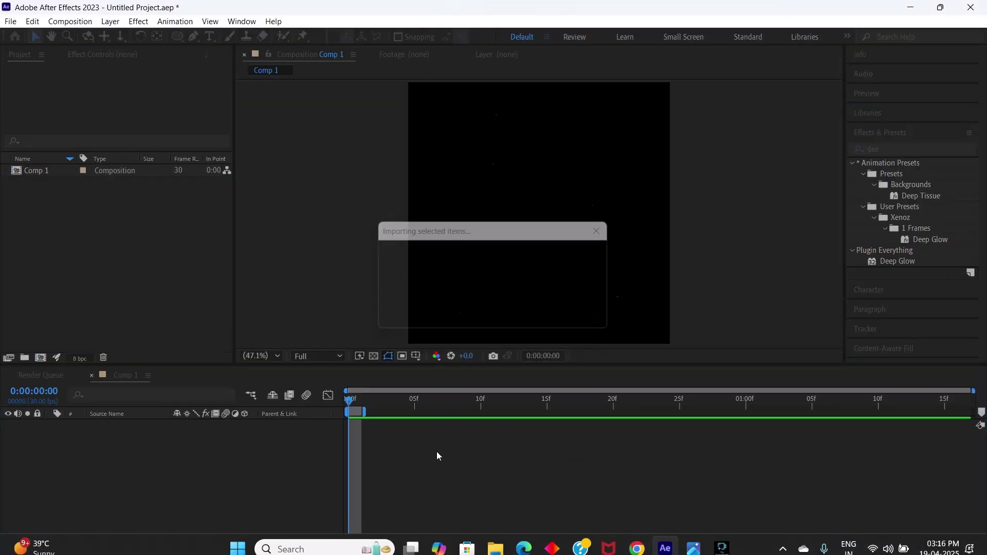
key(s)
drag(195, 435, 240, 433)
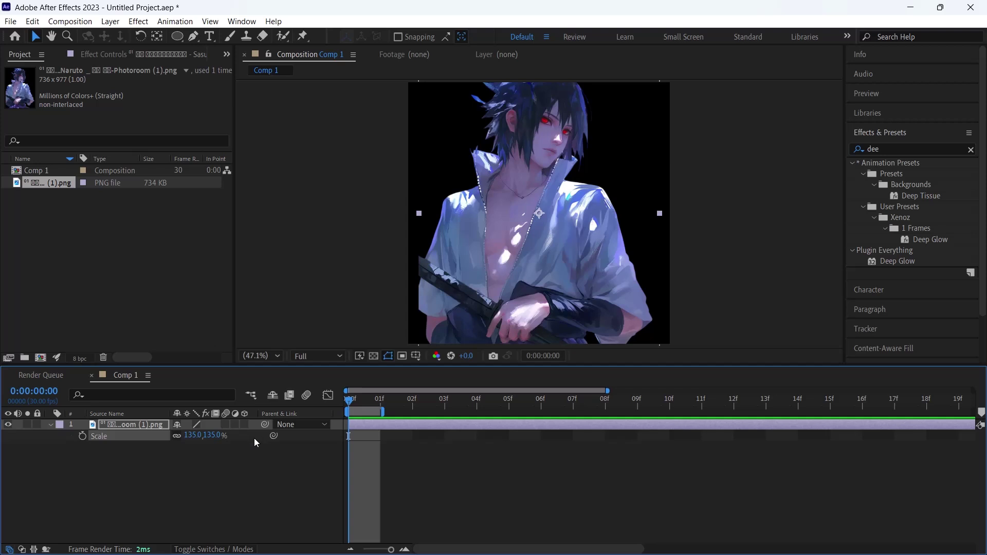
key(p)
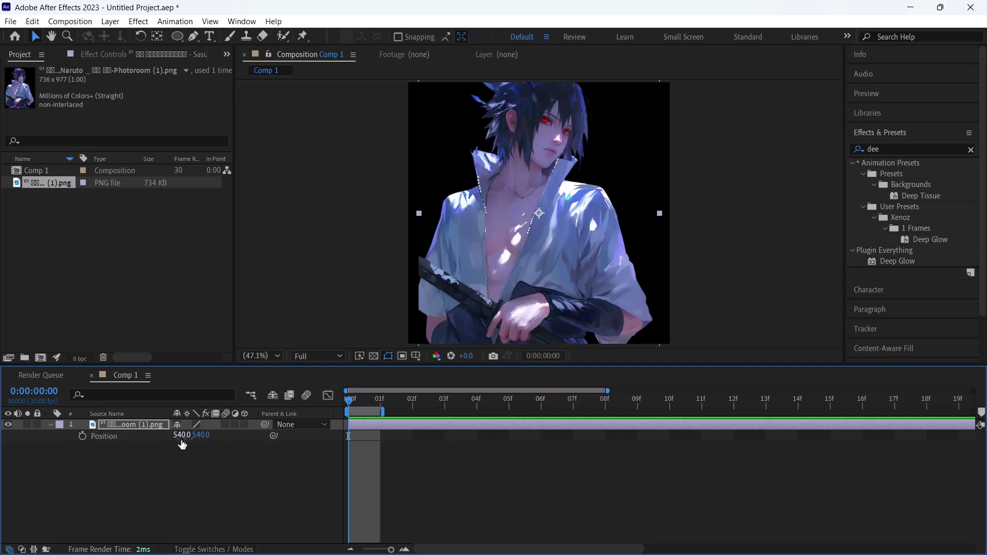
drag(181, 440, 282, 435)
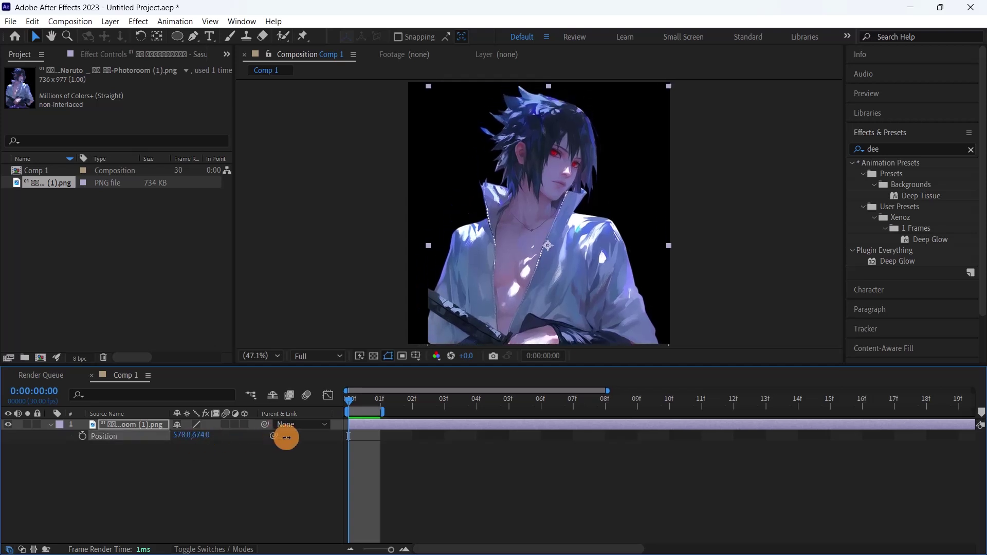
Trim the character image layer to end at frame 1 by splitting it there and deleting the remainder.
click(379, 403)
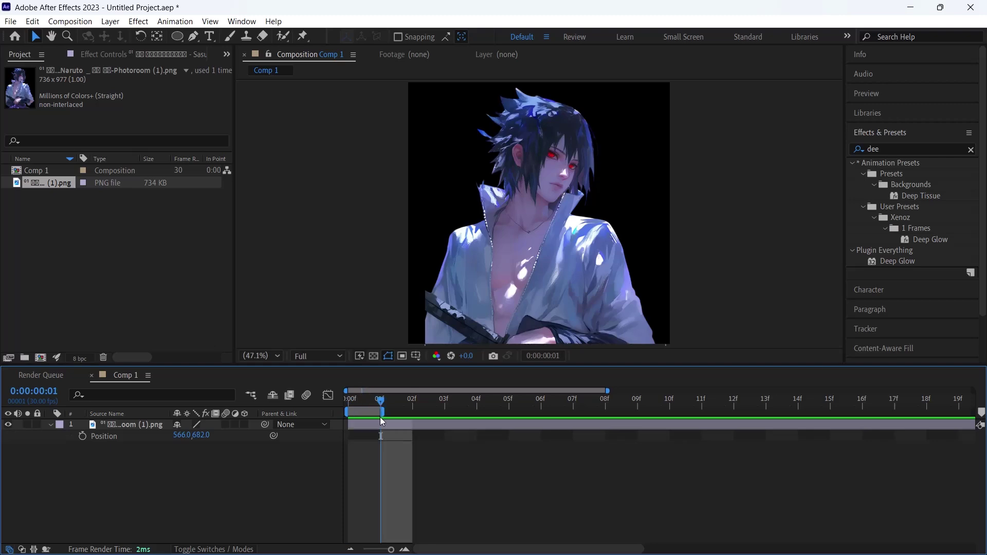
click(381, 430)
key(ctrl+shift+d)
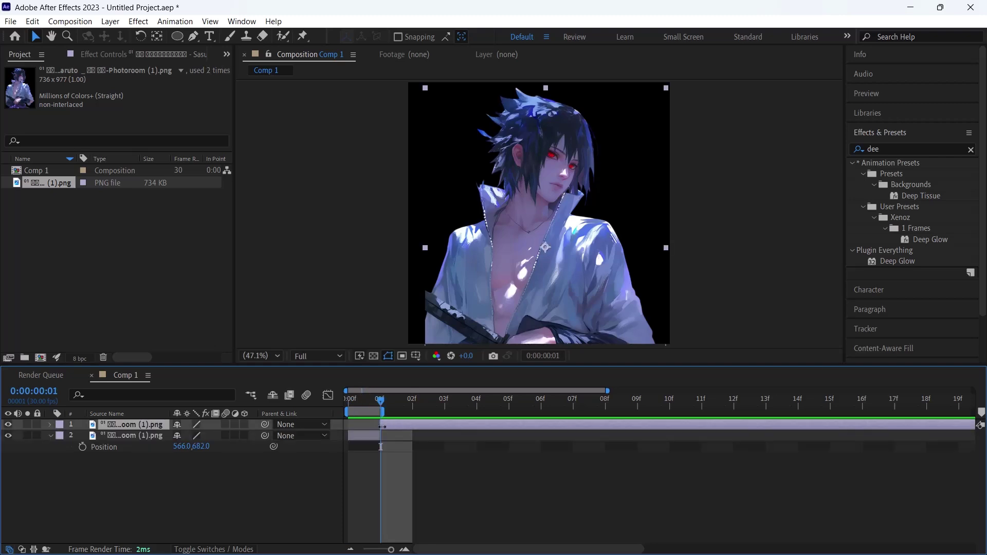
key(Delete)
Return to frame 0 and pre-compose the trimmed character layer.
click(349, 403)
click(366, 428)
right_click(367, 423)
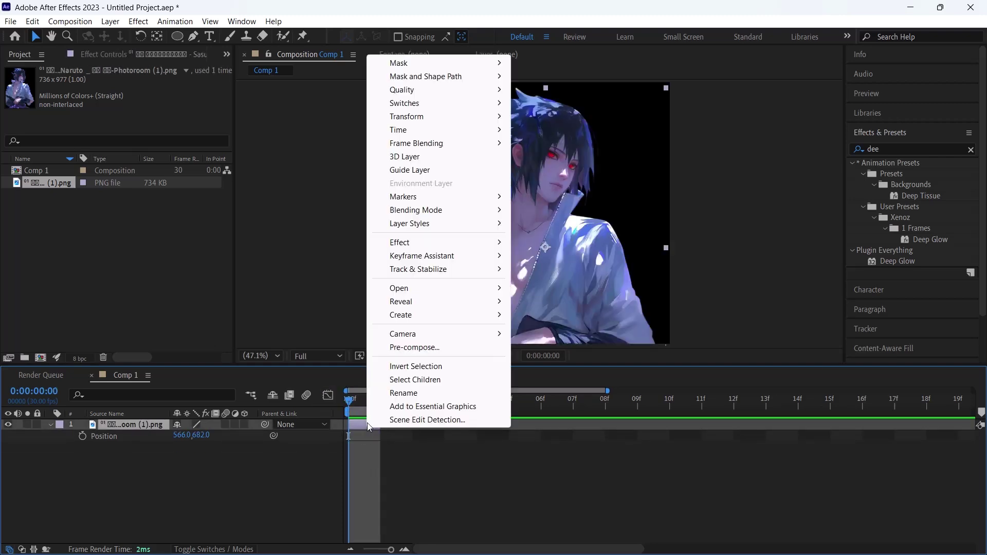
key(Escape)
right_click(363, 423)
click(399, 342)
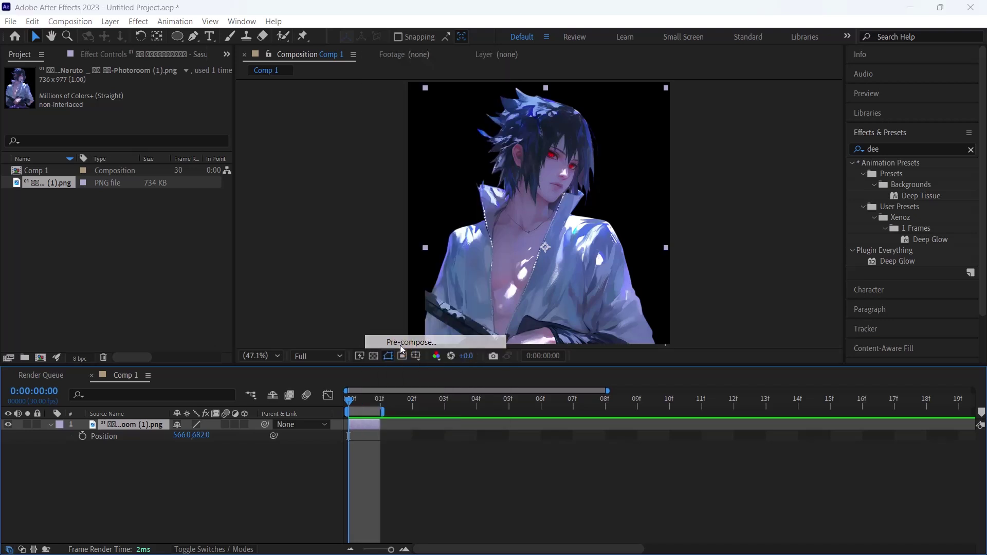
click(515, 369)
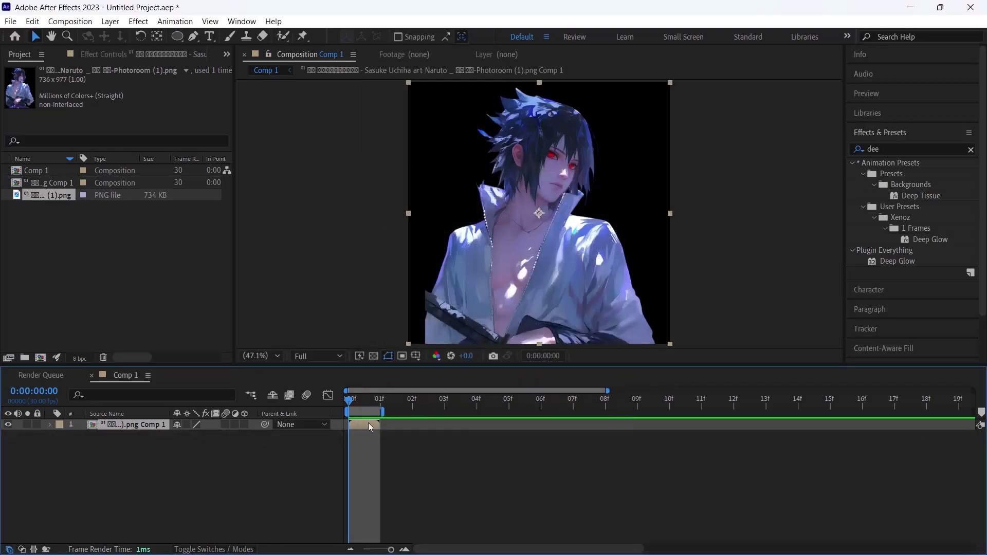
Duplicate the pre-composed character layer twice and rename the topmost copy 1.
key(ctrl+d)
key(ctrl+d)
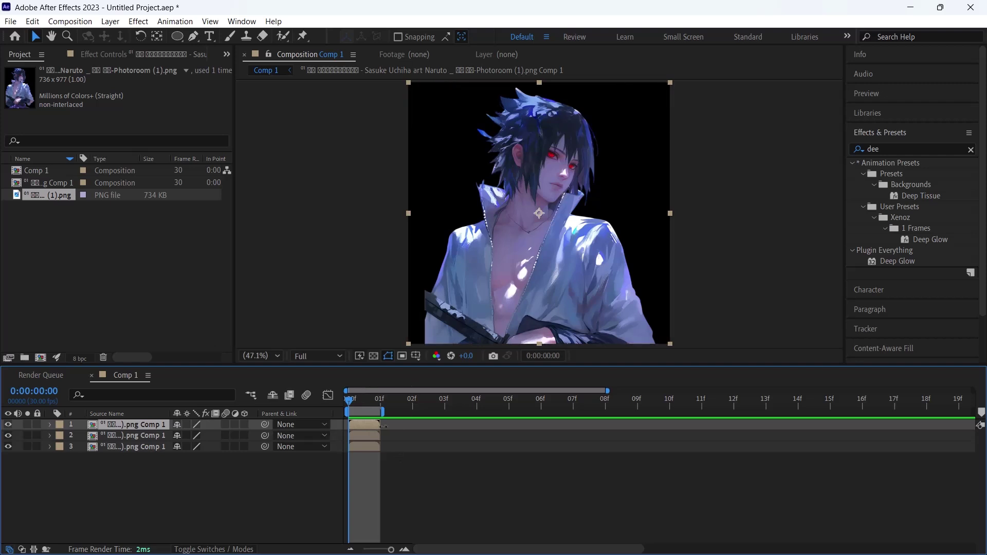
right_click(134, 424)
click(161, 392)
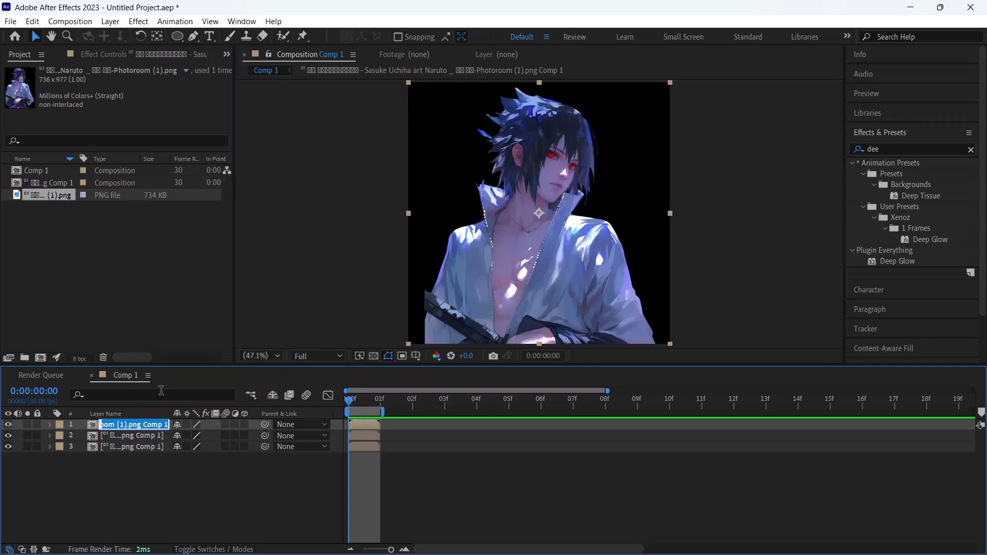
text(1)
key(Return)
Rename the middle character layer 2 and the lowest one 3.
click(133, 439)
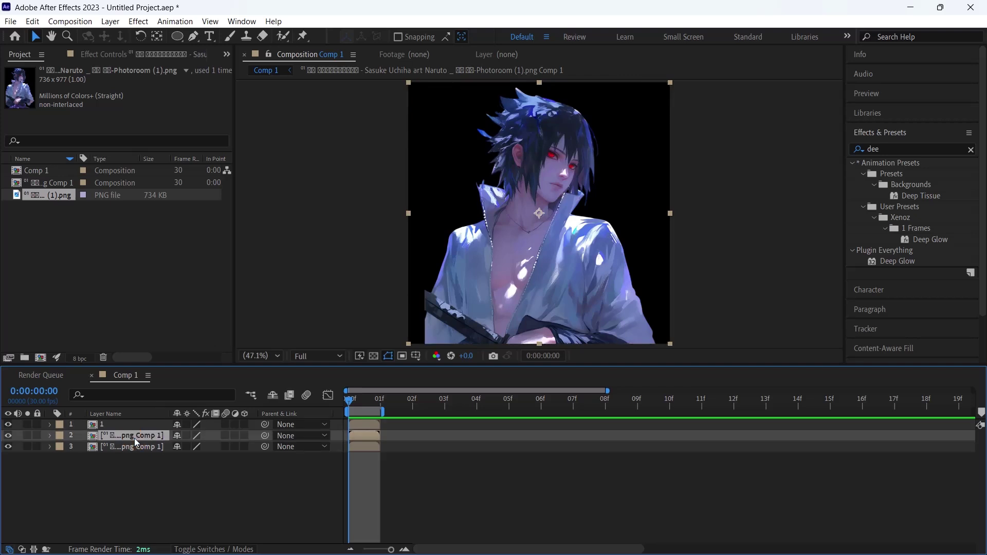
right_click(134, 438)
click(174, 405)
text(2)
key(Return)
click(141, 447)
right_click(141, 447)
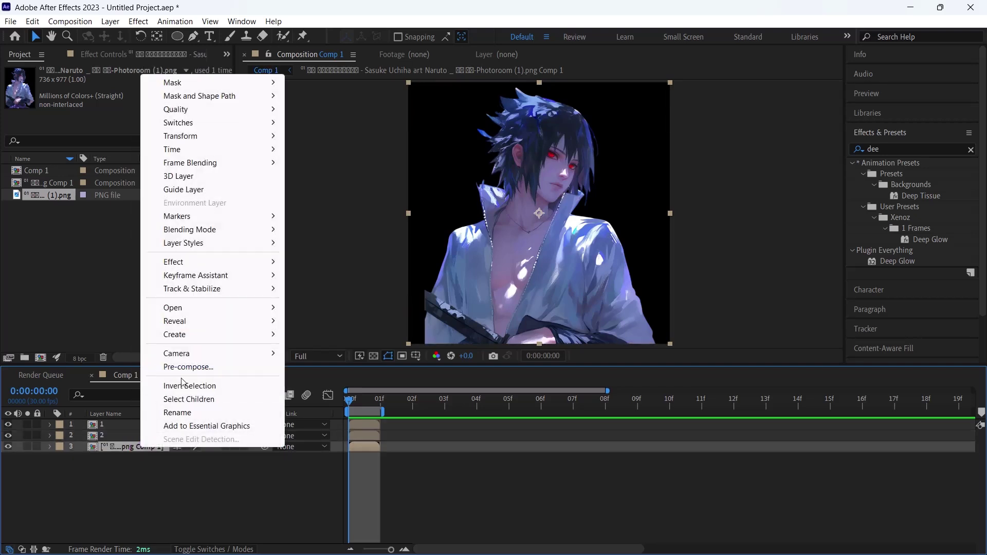
click(177, 412)
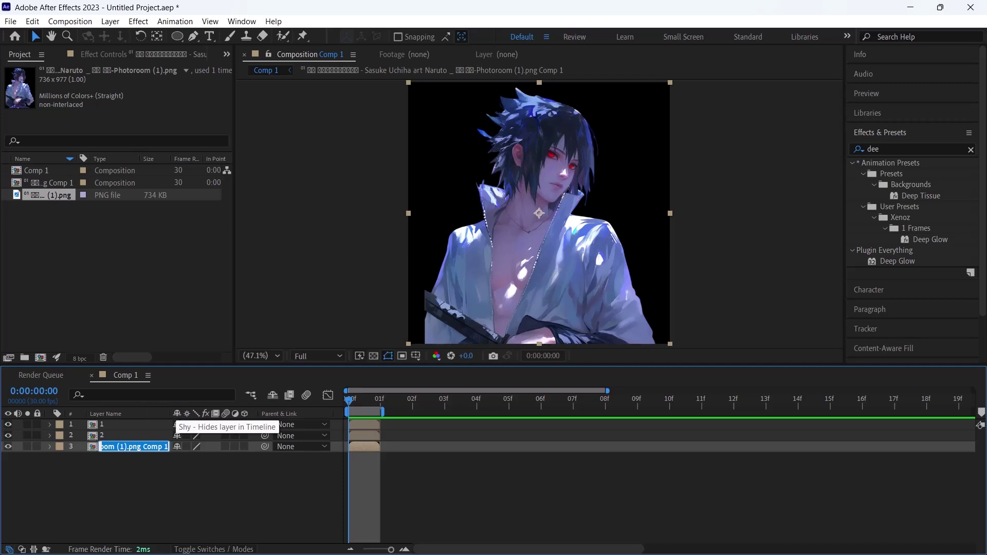
text(3)
key(Return)
click(187, 503)
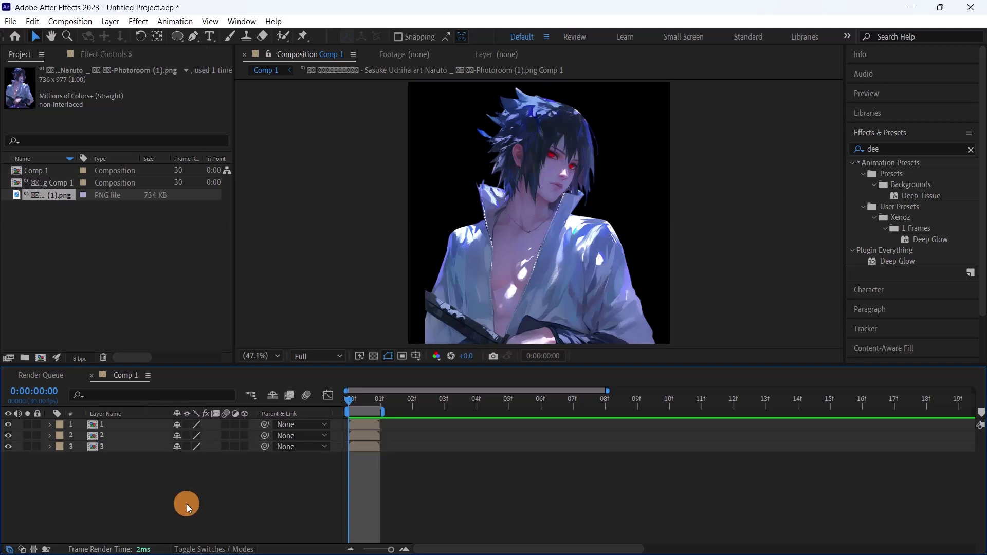
Scale layer 2 up to 186% so that it shows behind the main character.
click(364, 434)
key(s)
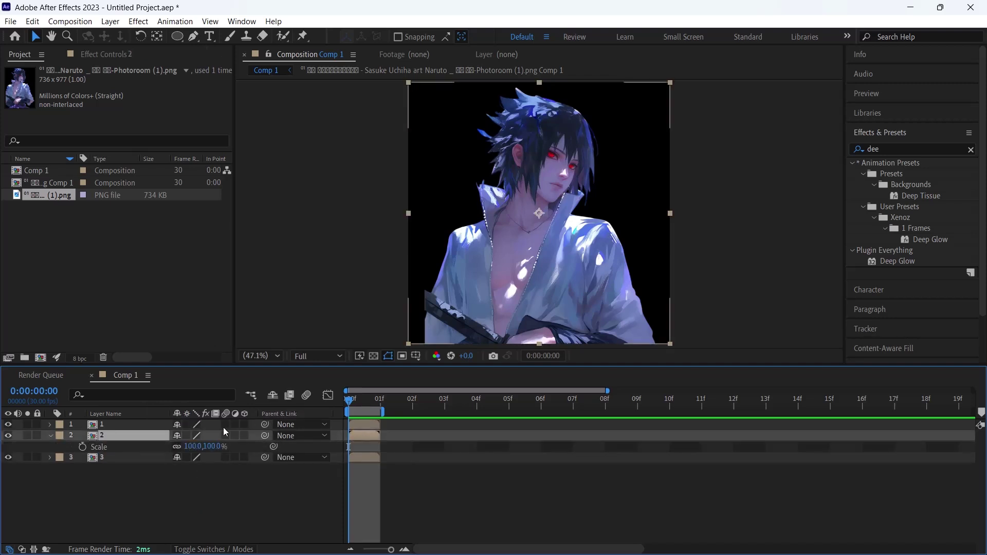
drag(211, 446, 270, 447)
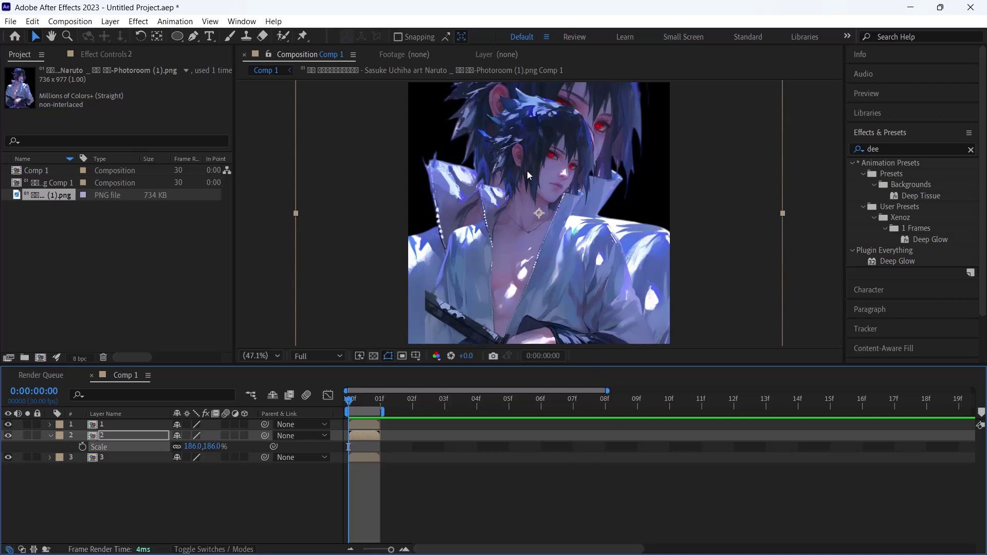
Scale layer 3 up to 518% to fill the background of the composition.
click(360, 460)
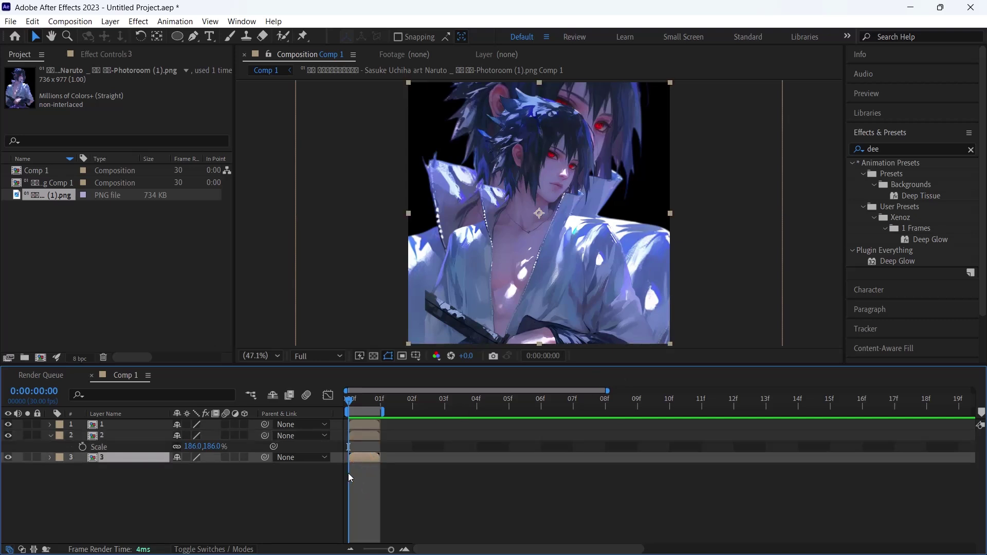
key(s)
drag(211, 469, 463, 498)
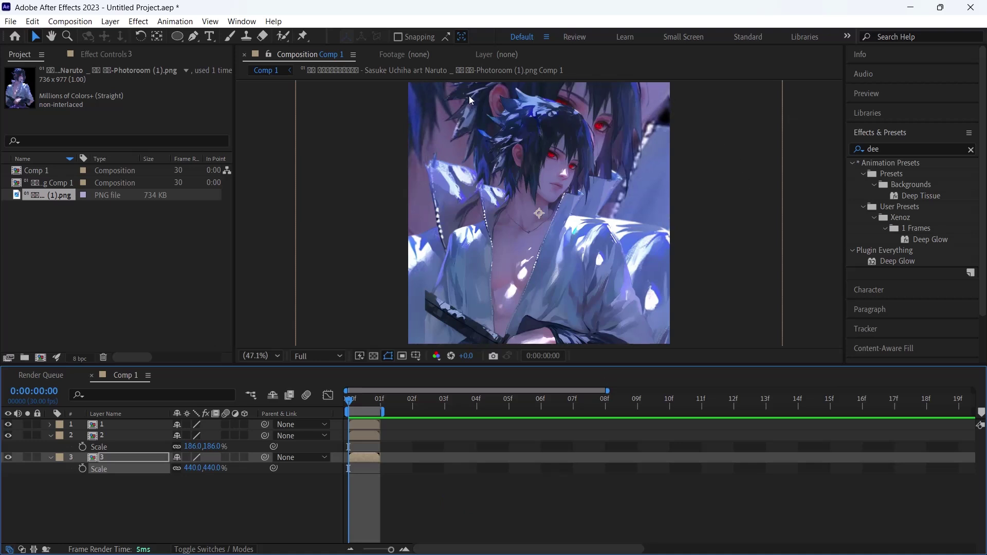
drag(224, 471, 268, 465)
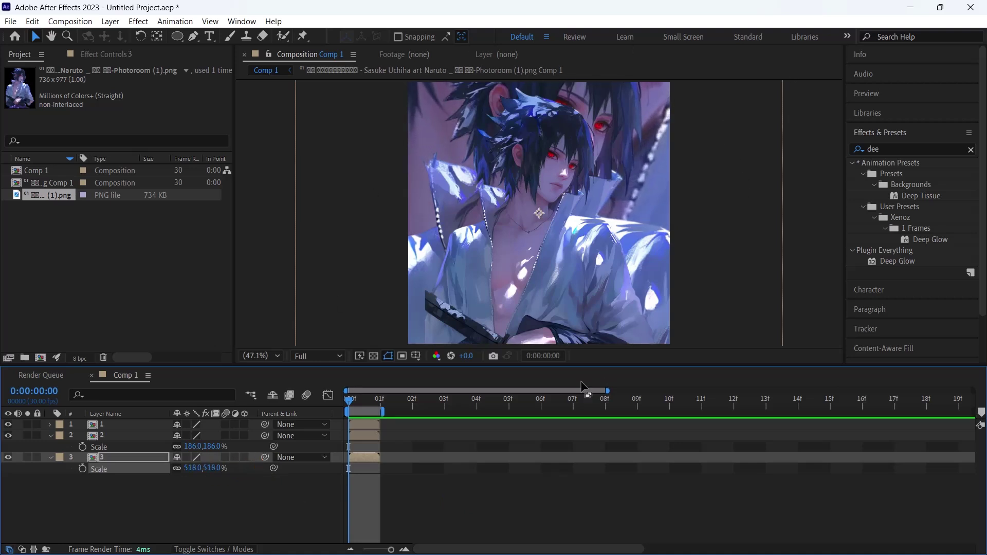
click(175, 520)
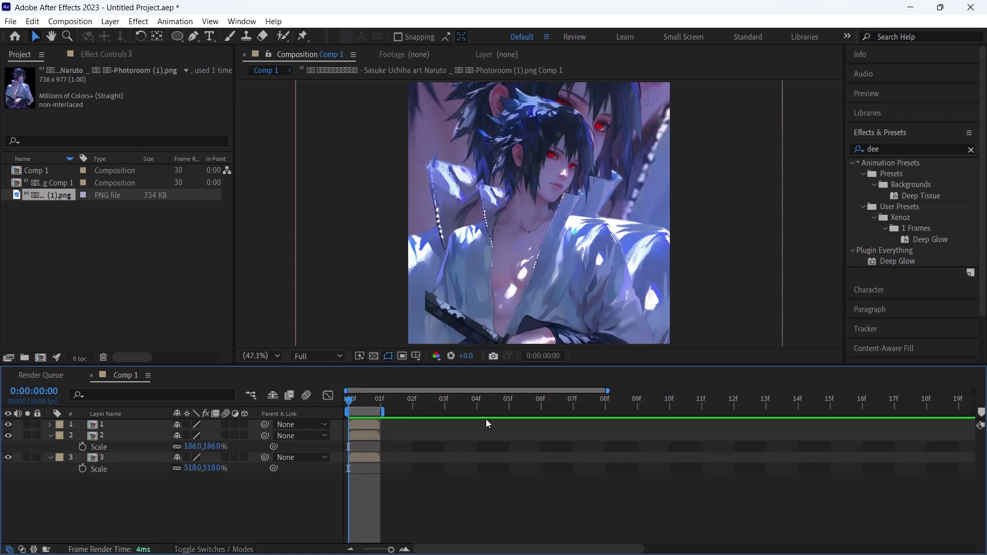
Create an adjustment layer directly above layer 2 and apply the BCC Fast Lens Blur effect to it.
click(353, 436)
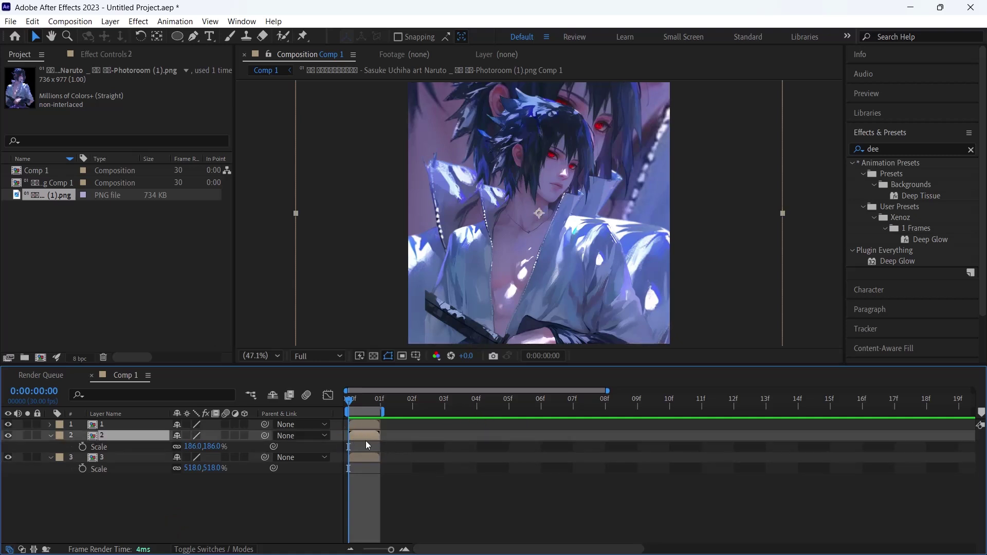
key(ctrl+alt+y)
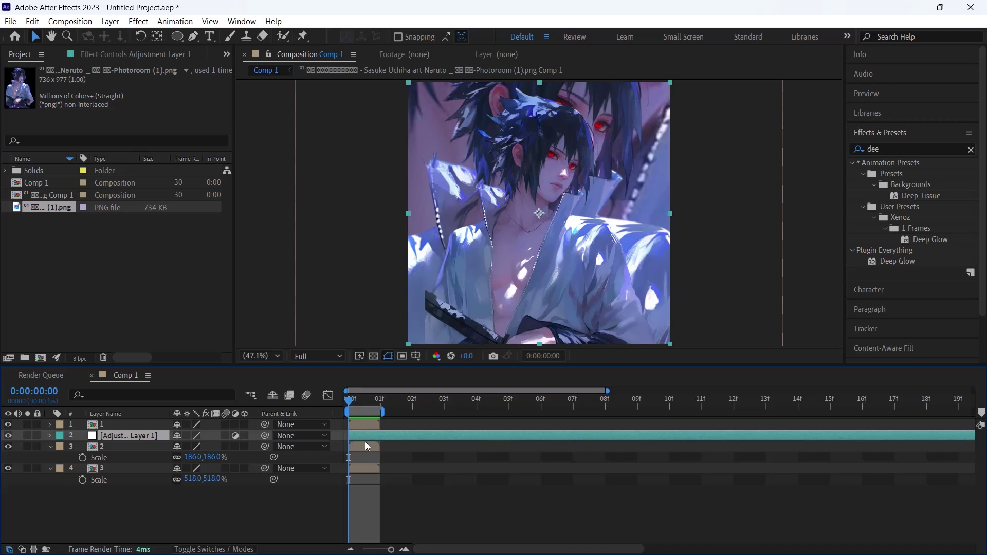
click(893, 148)
text(bcc)
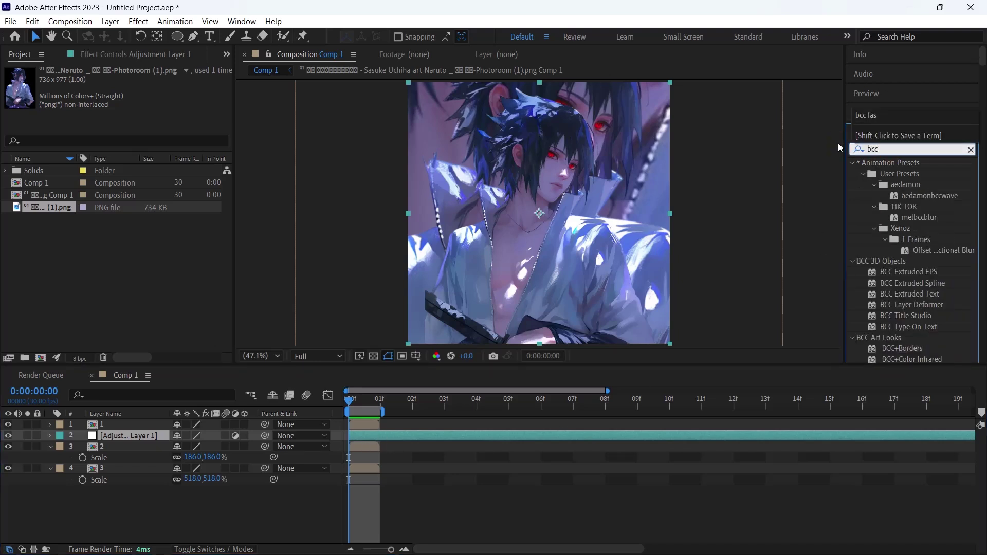
text( fast)
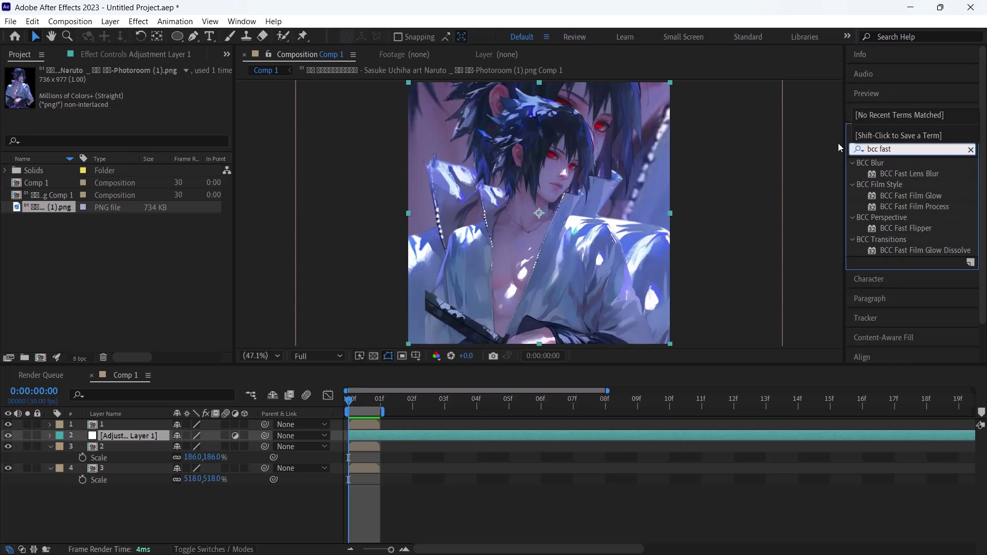
drag(923, 170, 394, 434)
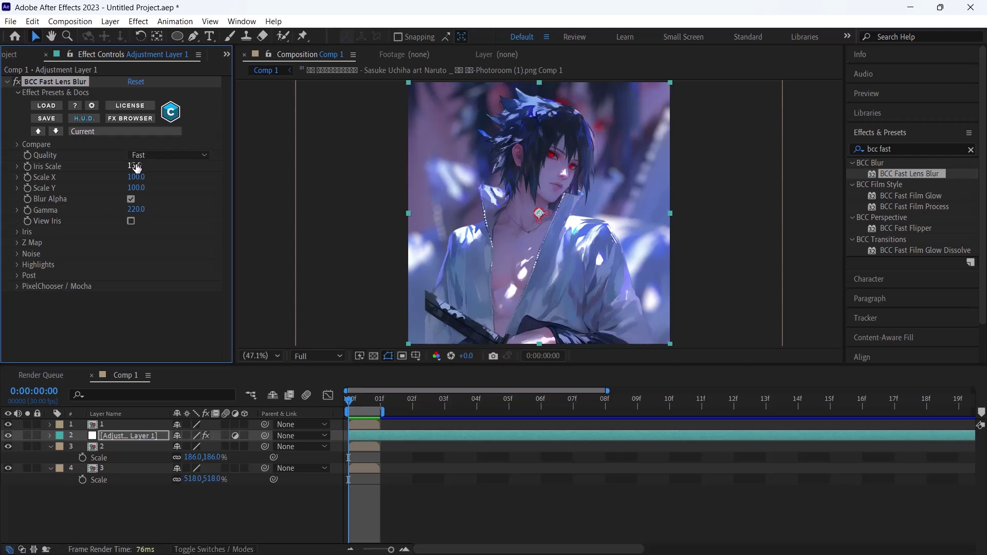
Trim the adjustment layer to end at frame 1, delete the remainder and return to frame 0.
drag(353, 399, 379, 406)
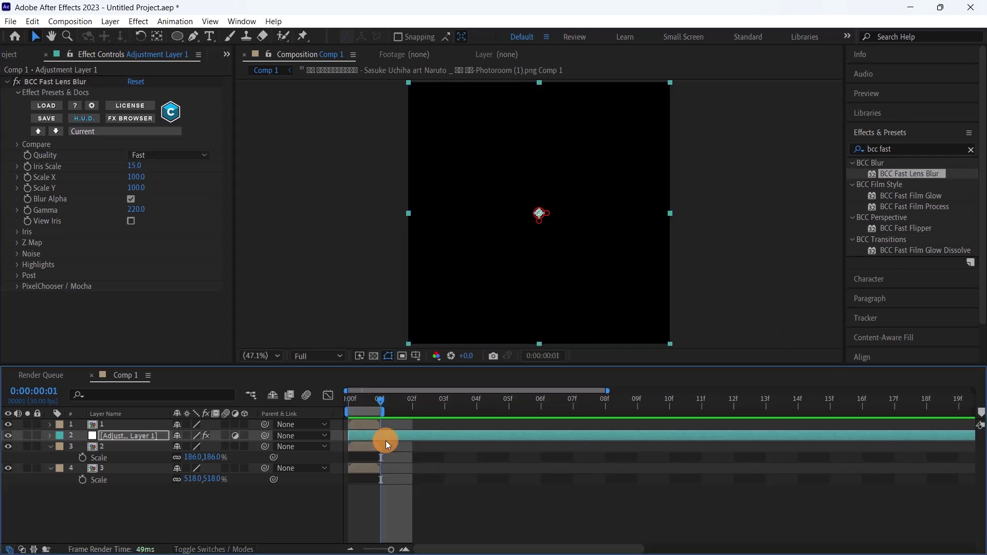
key(ctrl+shift+d)
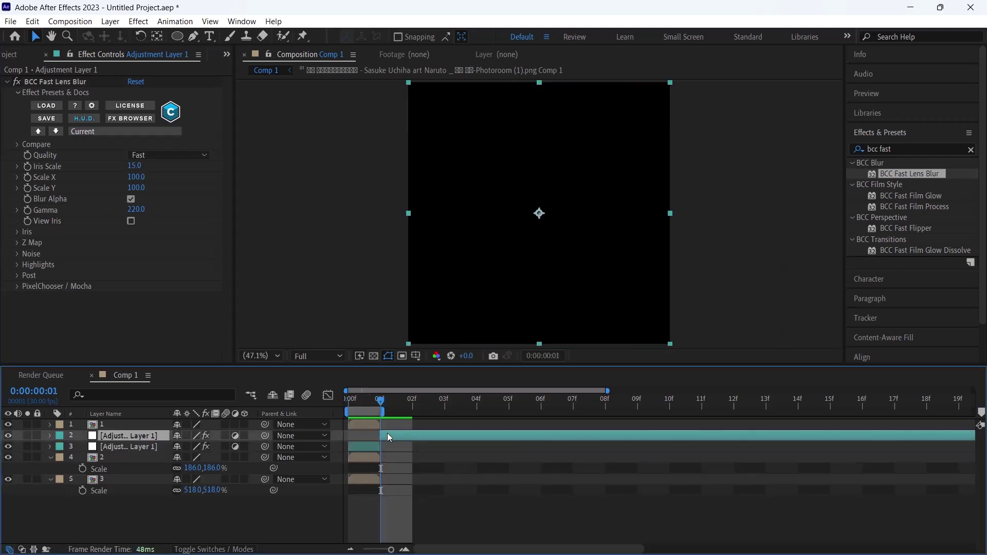
key(Delete)
drag(379, 400, 337, 433)
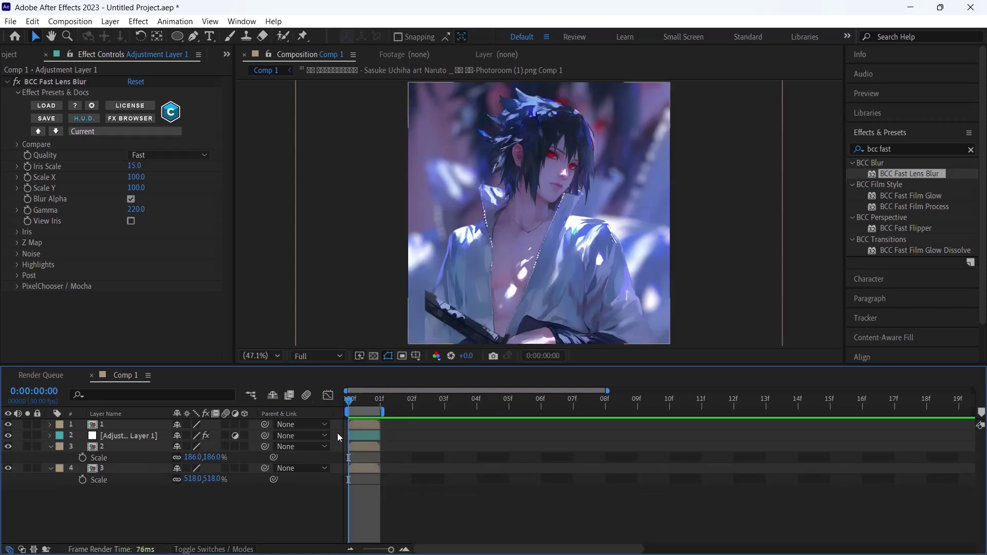
Find the CC Light Rays effect and apply it to layer 1, the main character.
click(357, 493)
key(s)
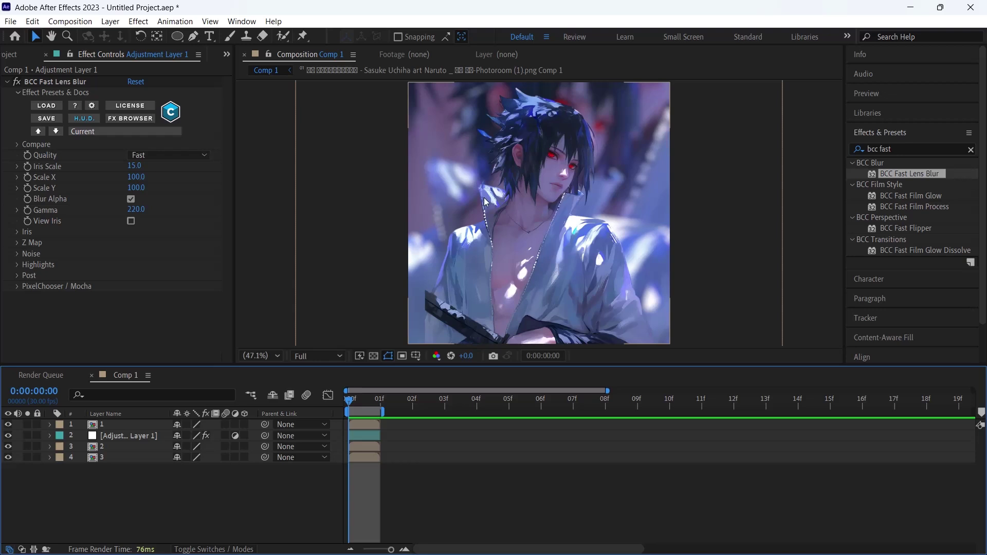
click(553, 155)
click(900, 148)
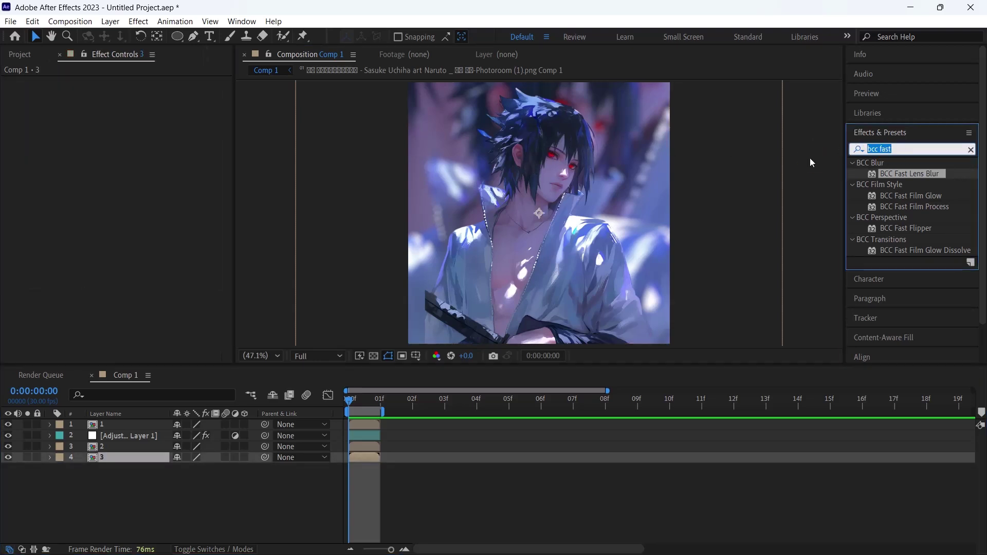
text(cc)
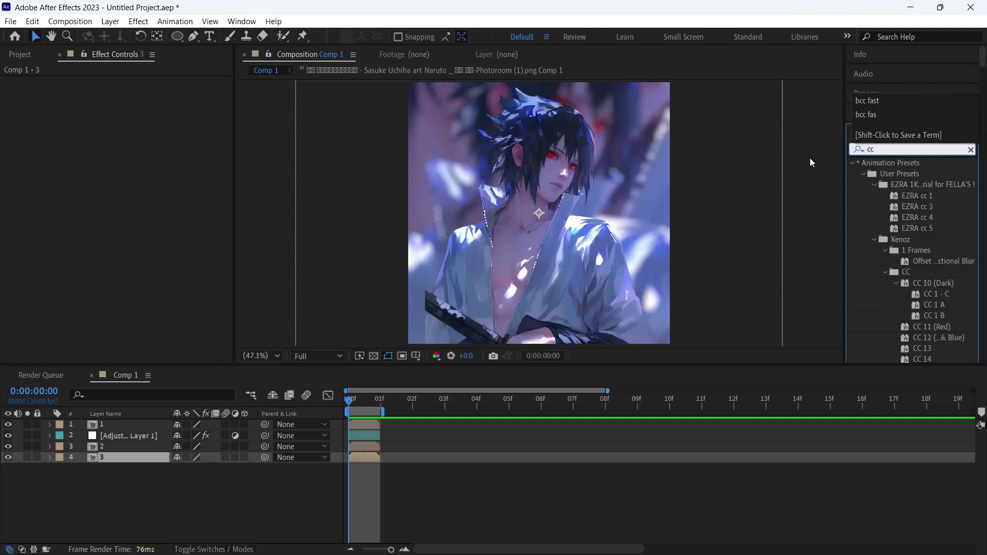
text( light)
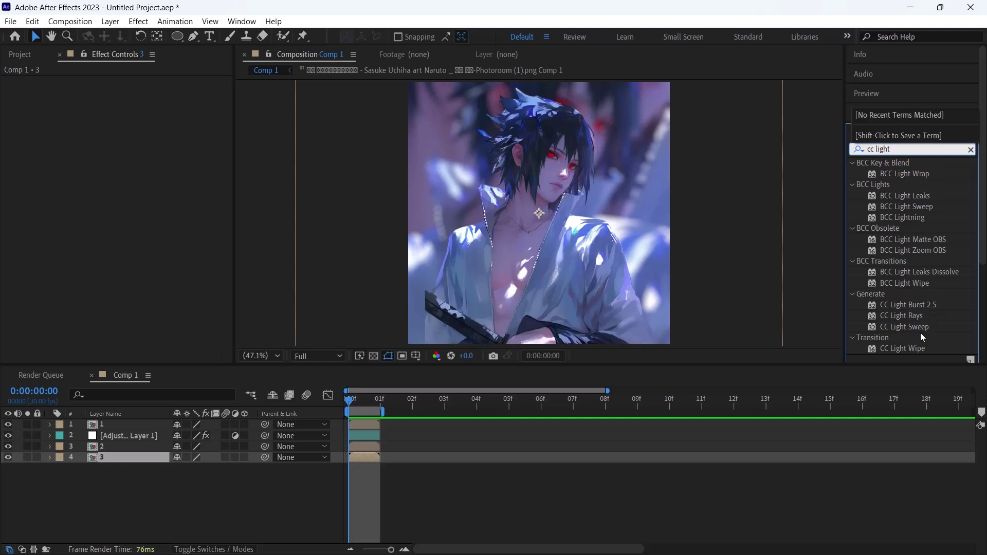
scroll(920, 216, down, 2)
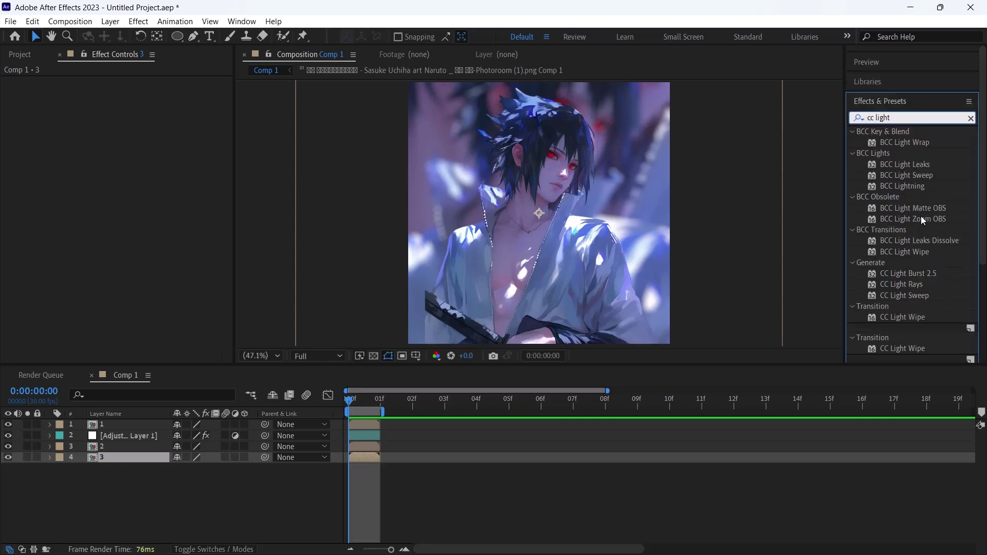
click(914, 252)
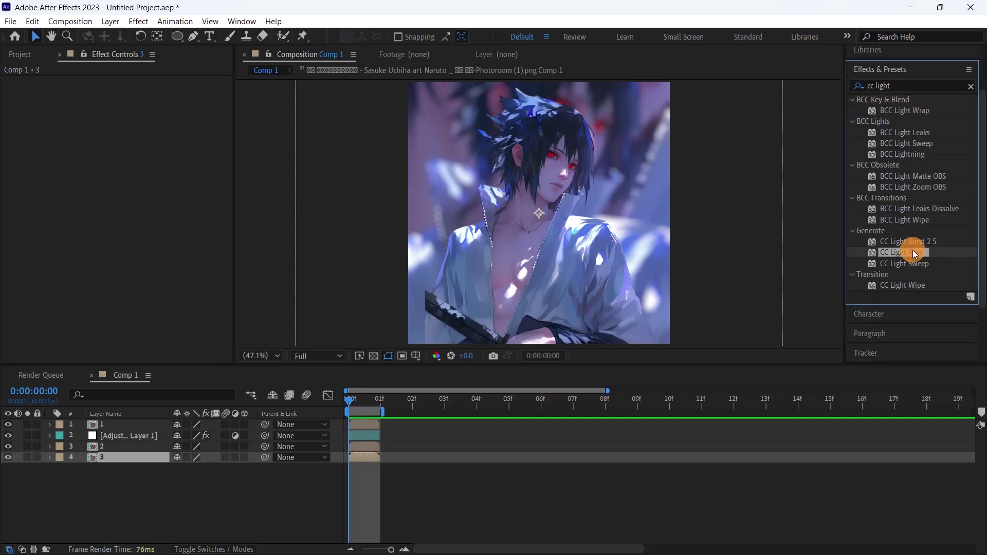
drag(902, 251, 366, 427)
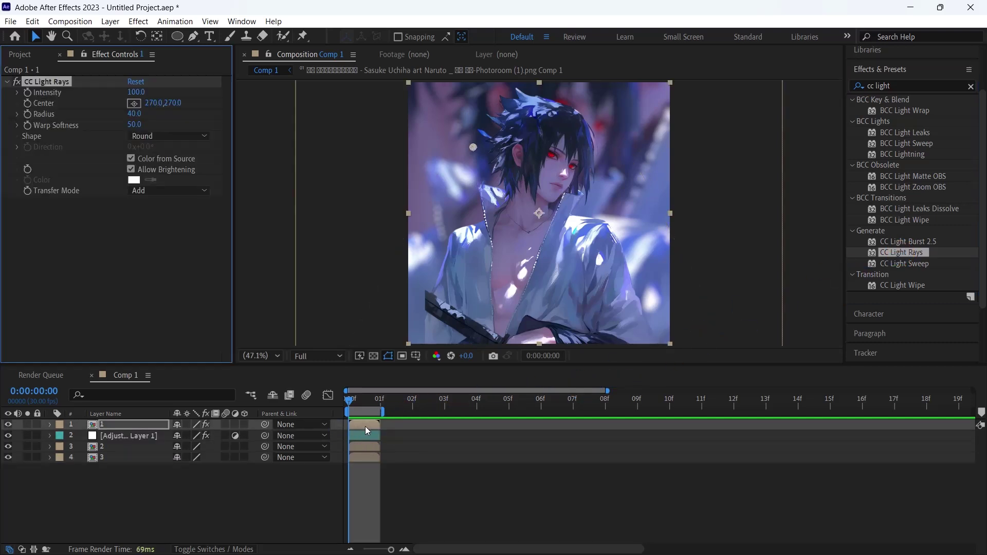
Place the CC Light Rays center over the character's glowing eye at about 597.6, 298.2 and set its intensity to 147.
drag(473, 149, 551, 157)
click(308, 493)
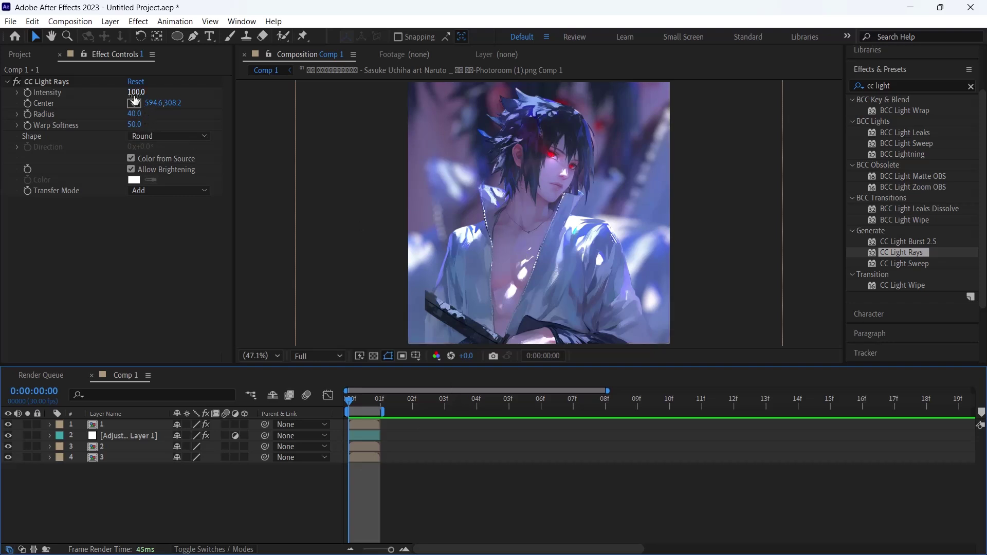
drag(135, 99, 164, 98)
click(217, 479)
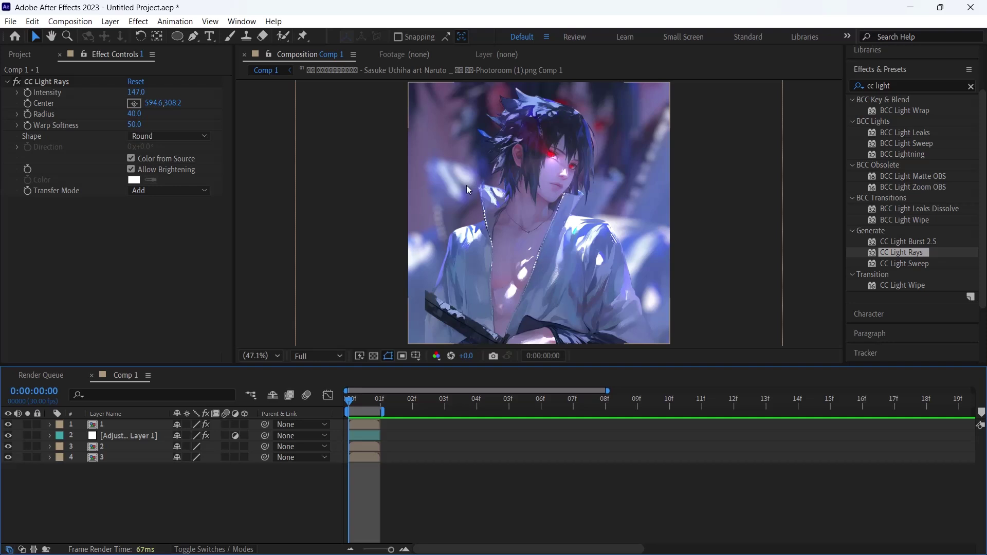
drag(148, 100, 169, 104)
click(189, 497)
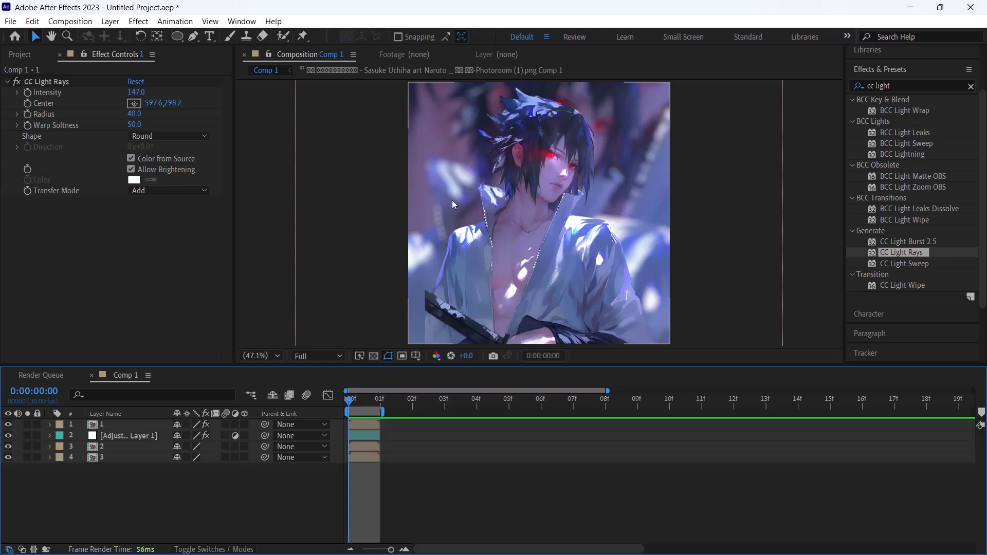
Find the Drop Shadow effect under Perspective and apply it to layer 1.
click(357, 432)
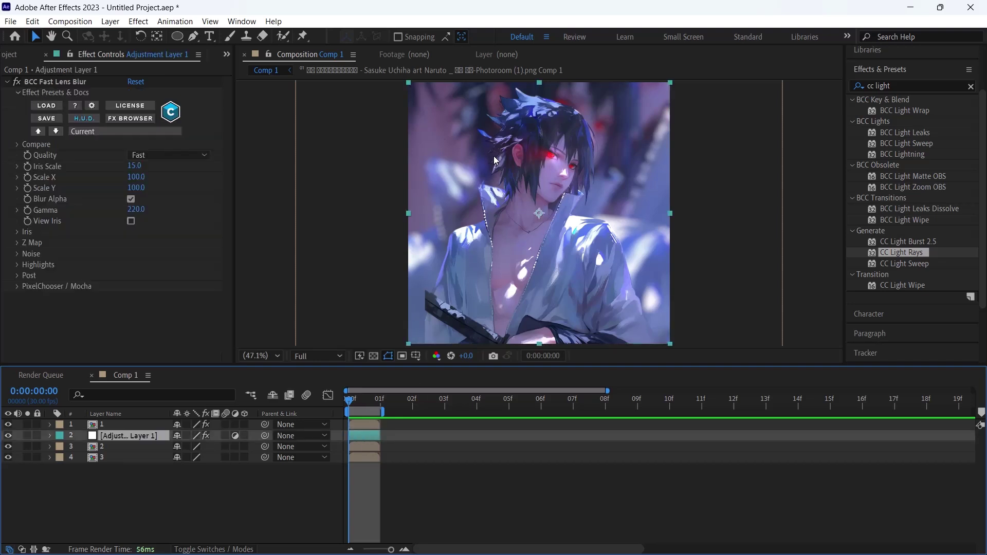
click(358, 425)
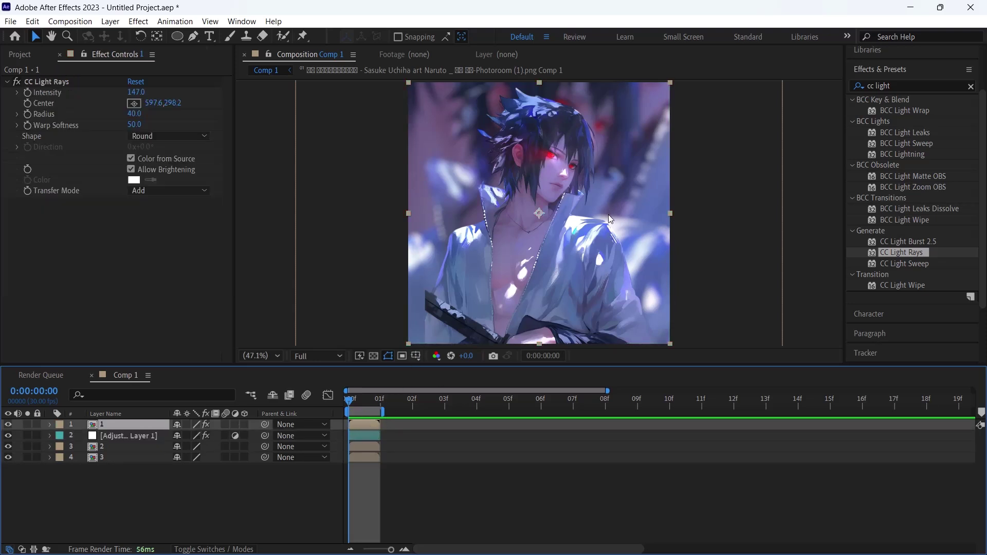
click(908, 85)
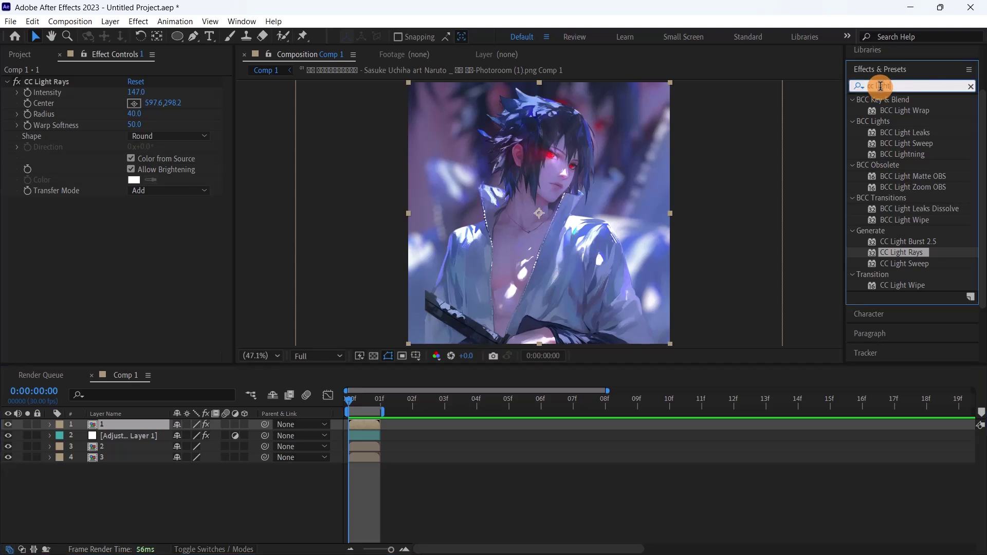
text(drop s)
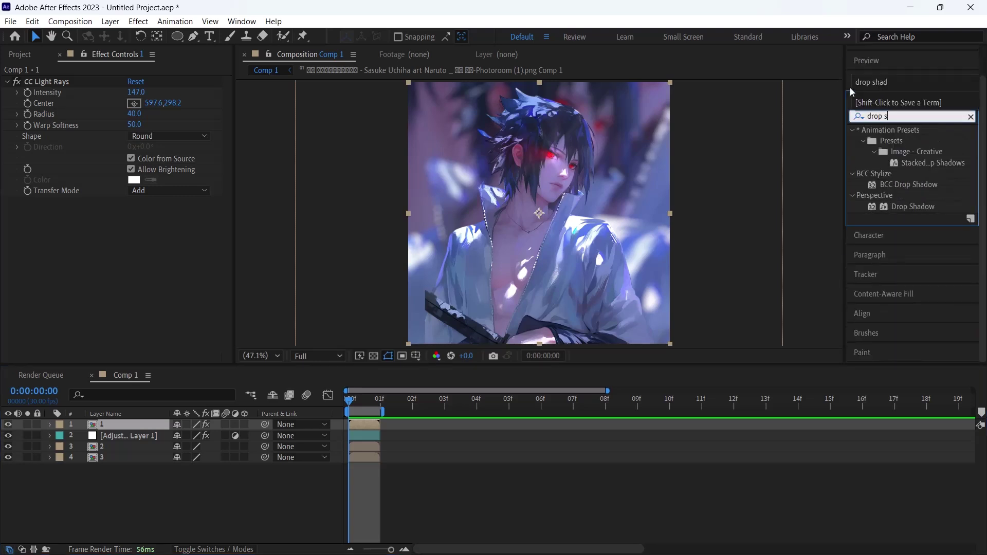
text(had)
drag(890, 205, 363, 424)
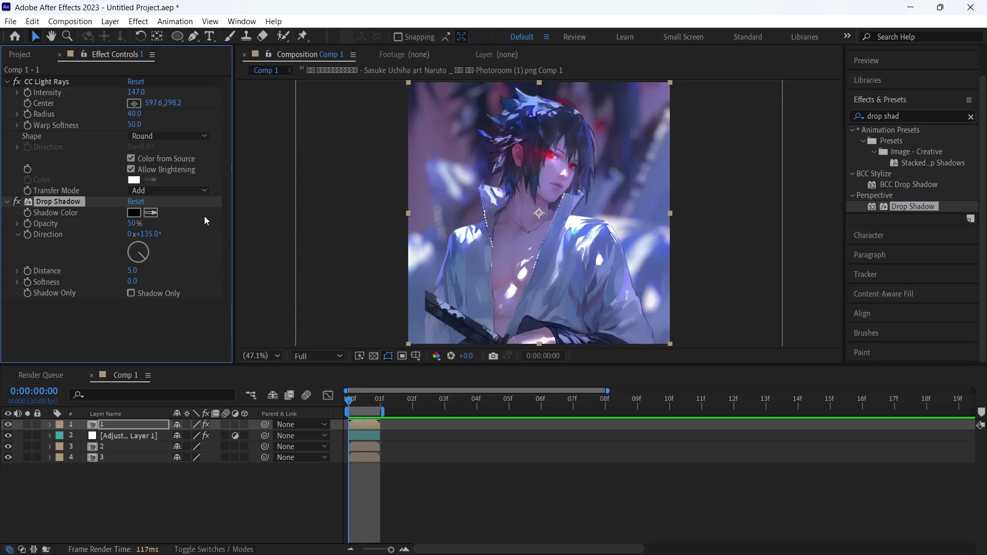
Set the drop shadow's opacity to 100% and softness to 133, and compare the image with the effect off and on.
drag(134, 230, 202, 242)
drag(130, 285, 236, 300)
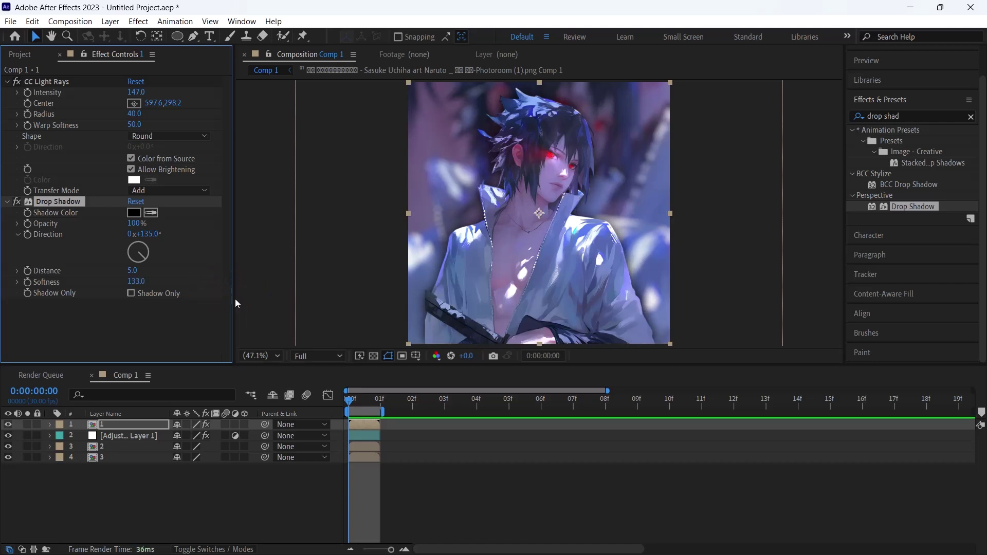
click(14, 202)
click(14, 202)
click(14, 202)
click(15, 202)
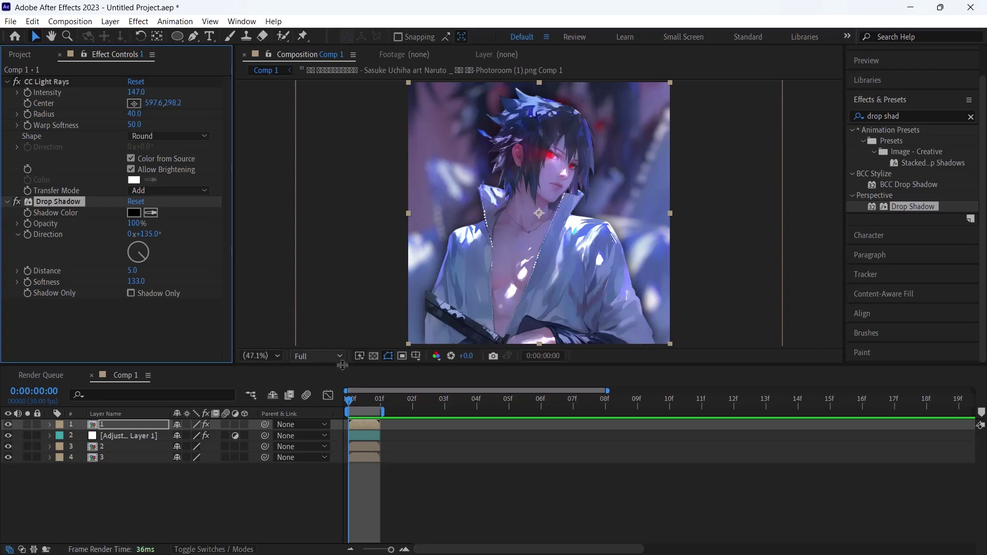
Add a Bevel and Emboss layer style to layer 1 and expand its settings.
click(356, 426)
right_click(358, 427)
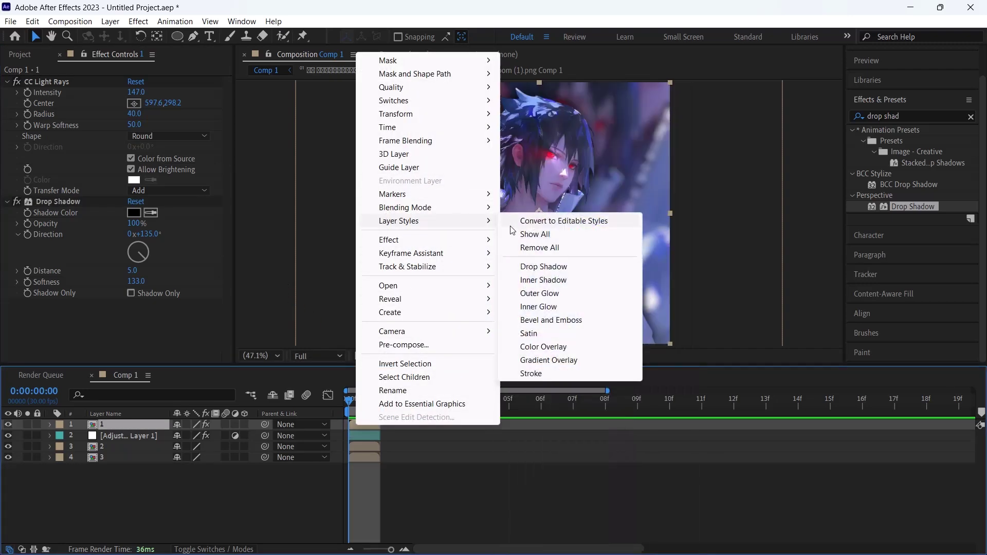
mouse_move(467, 222)
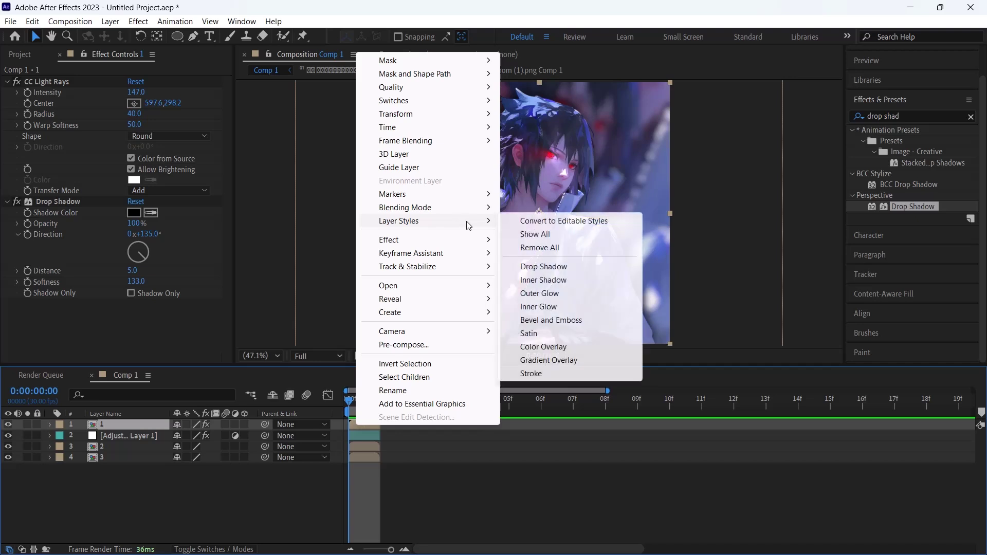
click(585, 320)
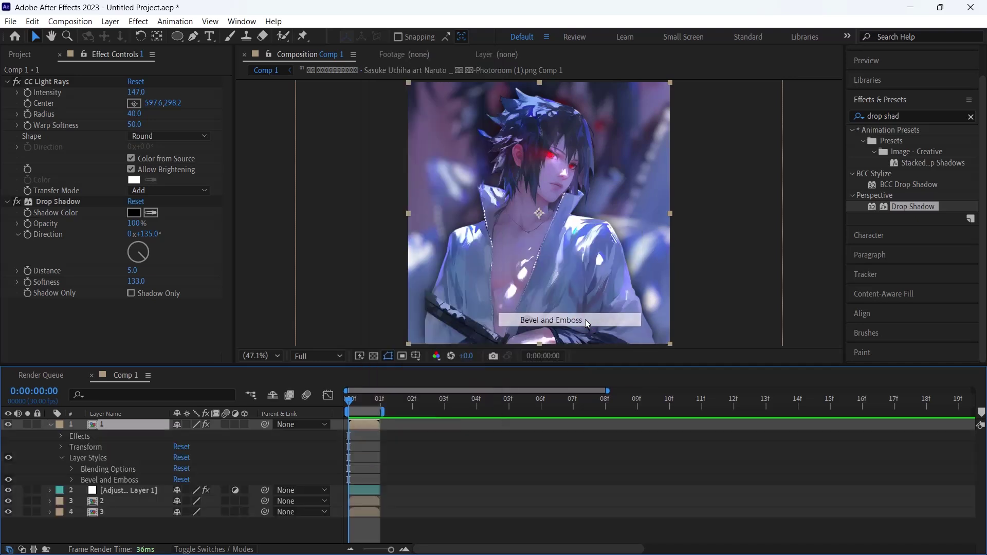
click(71, 479)
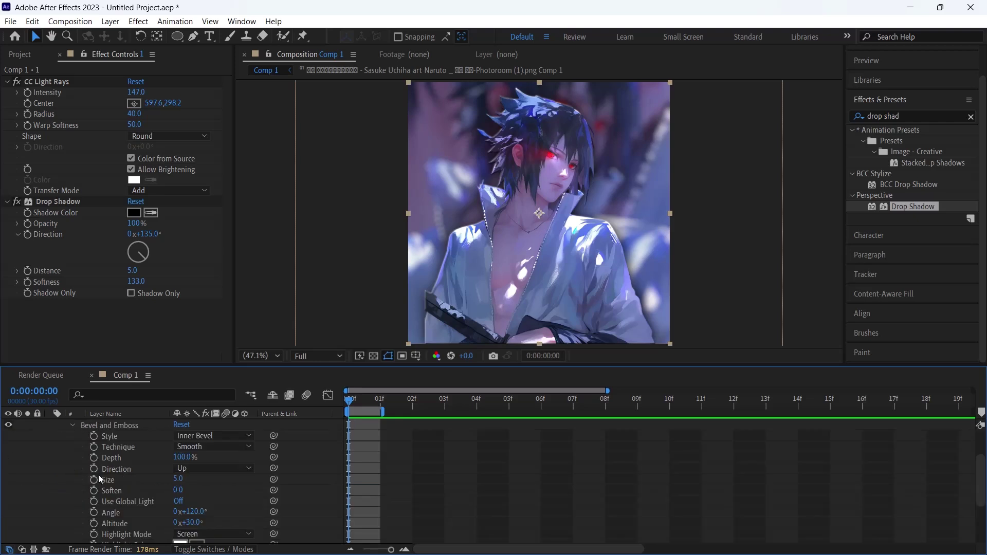
Set the bevel's size to 93 and its highlight opacity to 100%, then collapse layer 1's properties.
drag(177, 478, 220, 475)
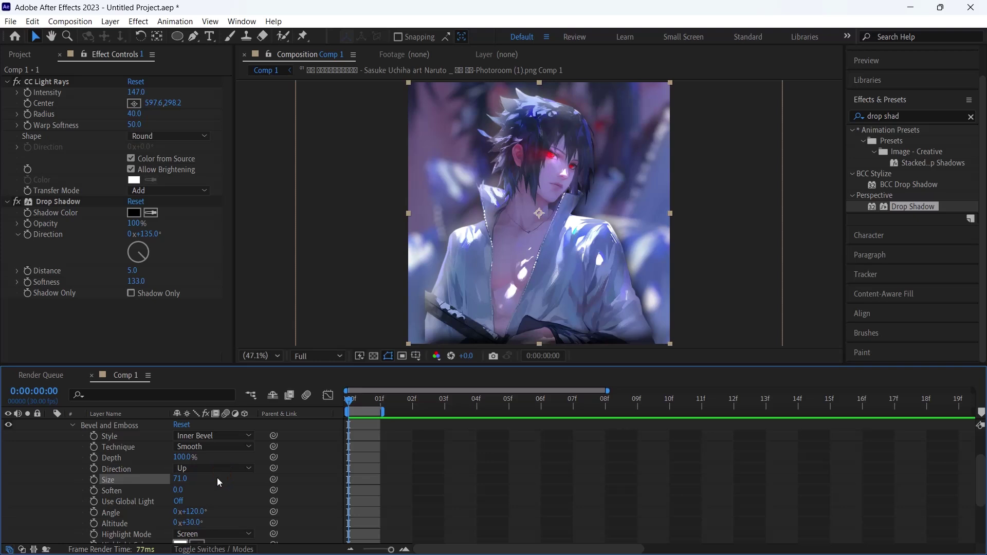
scroll(191, 475, down, 1)
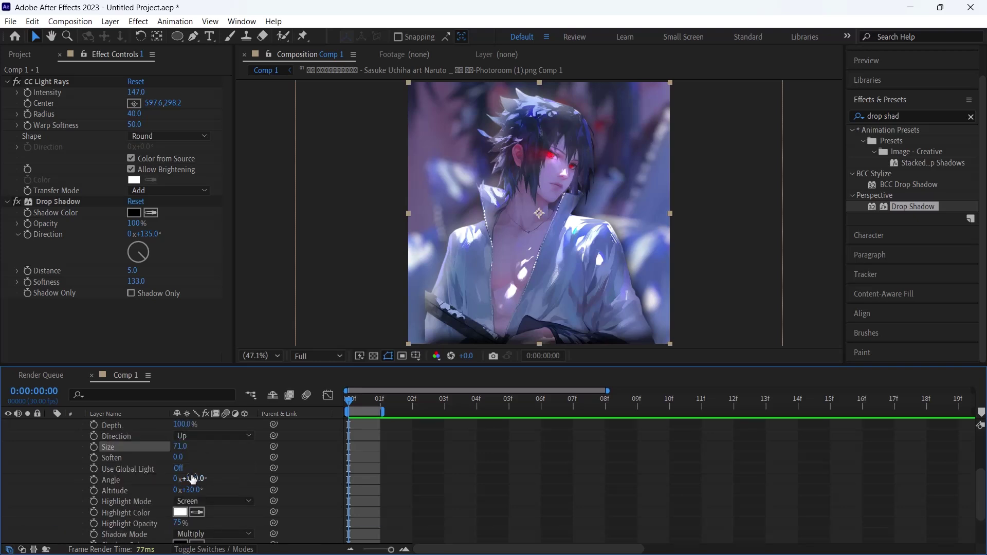
drag(180, 446, 200, 446)
scroll(157, 469, down, 2)
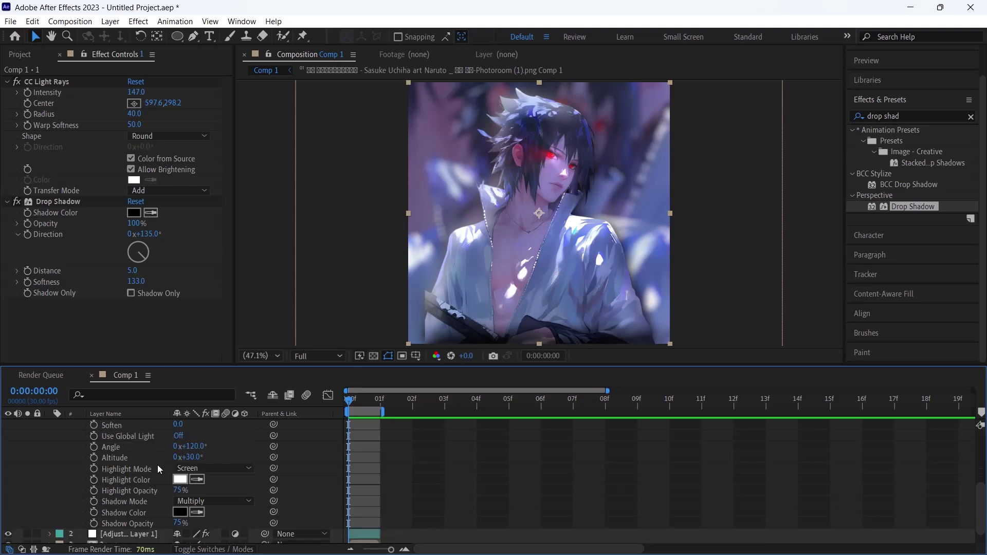
drag(180, 491, 229, 488)
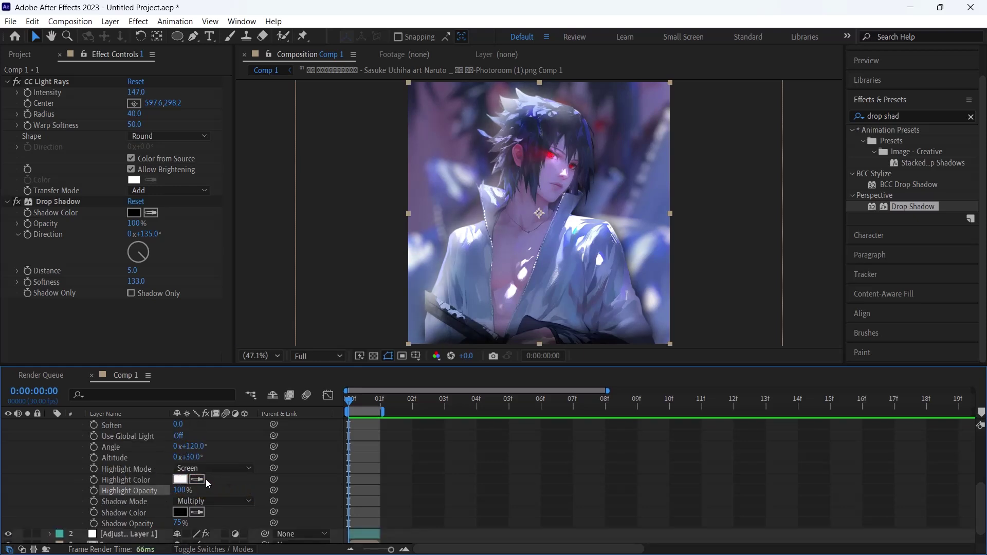
scroll(155, 477, up, 6)
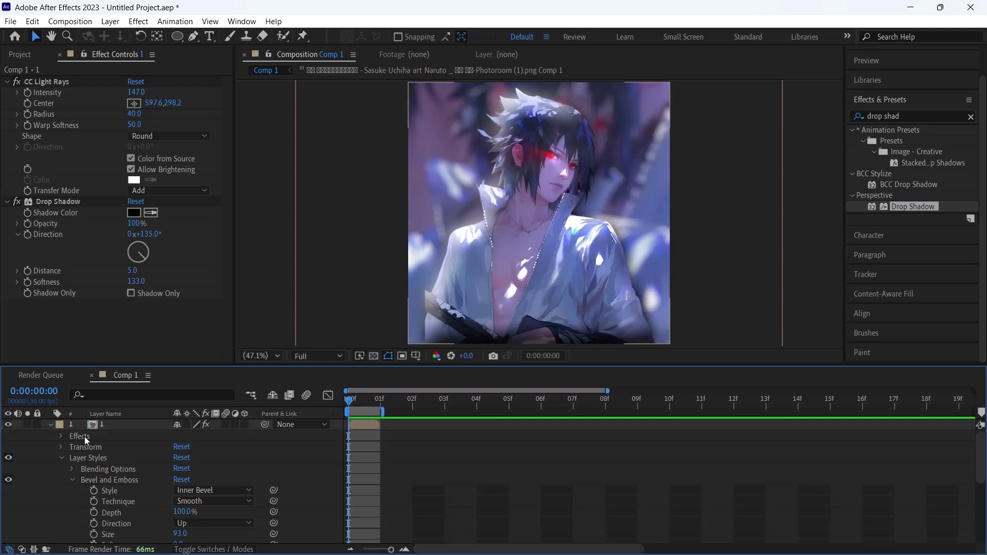
click(51, 424)
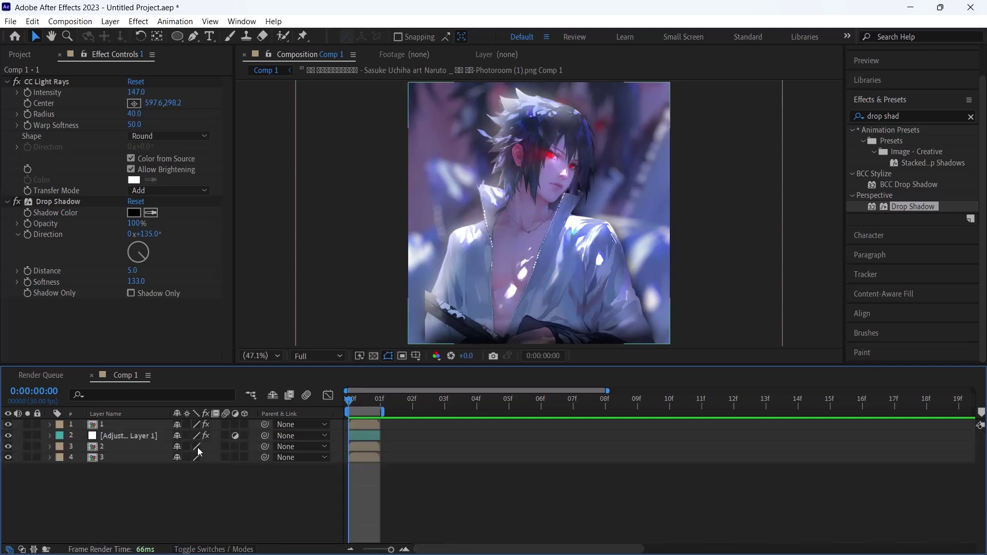
Create a text layer reading "shiv" above layer 1, placed over the character's collar.
click(364, 427)
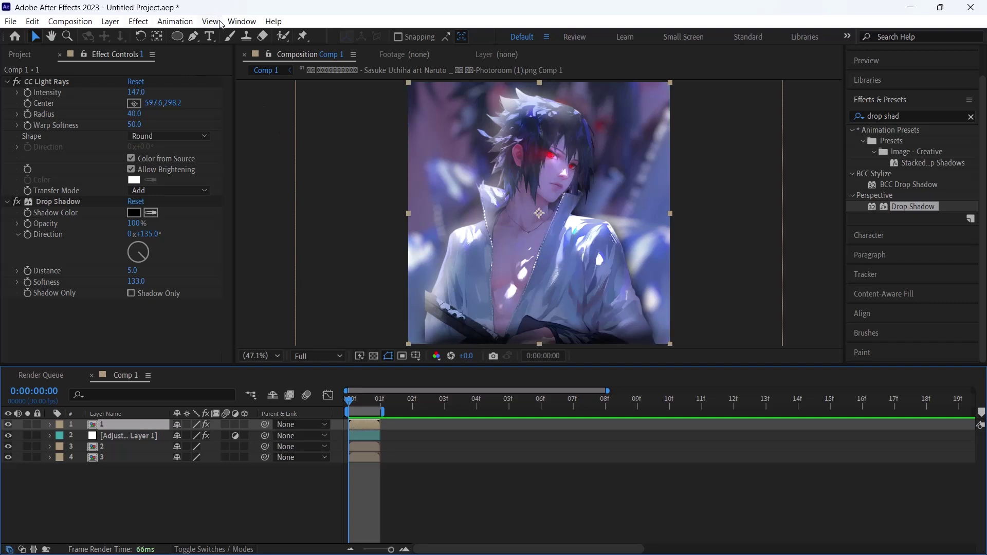
click(211, 36)
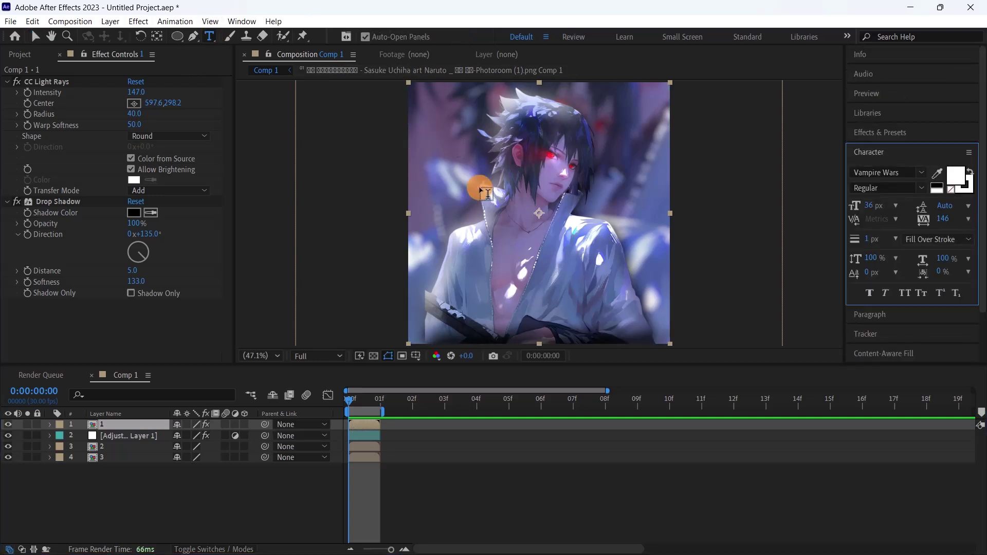
click(496, 203)
text(shiv)
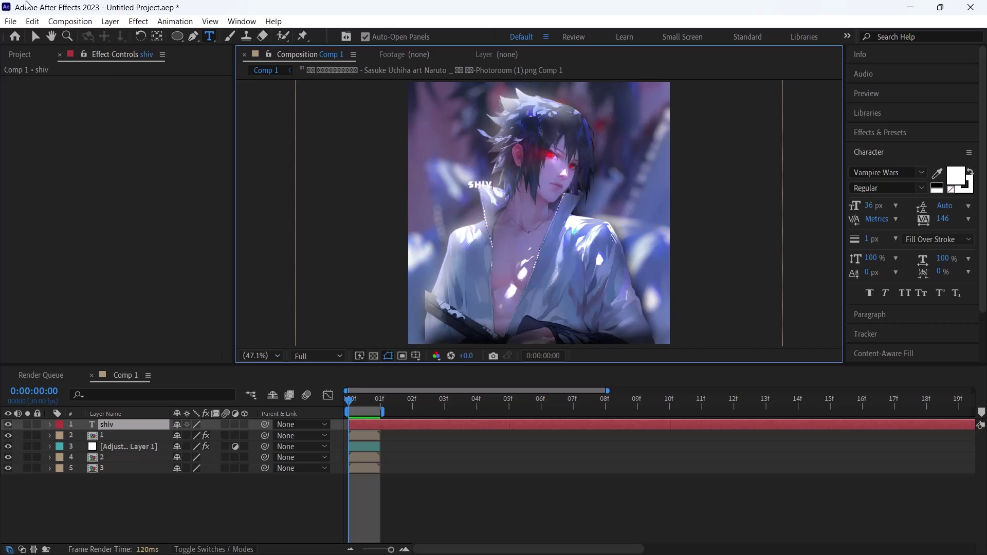
Scale the "shiv" text layer up to 591%.
click(36, 36)
key(s)
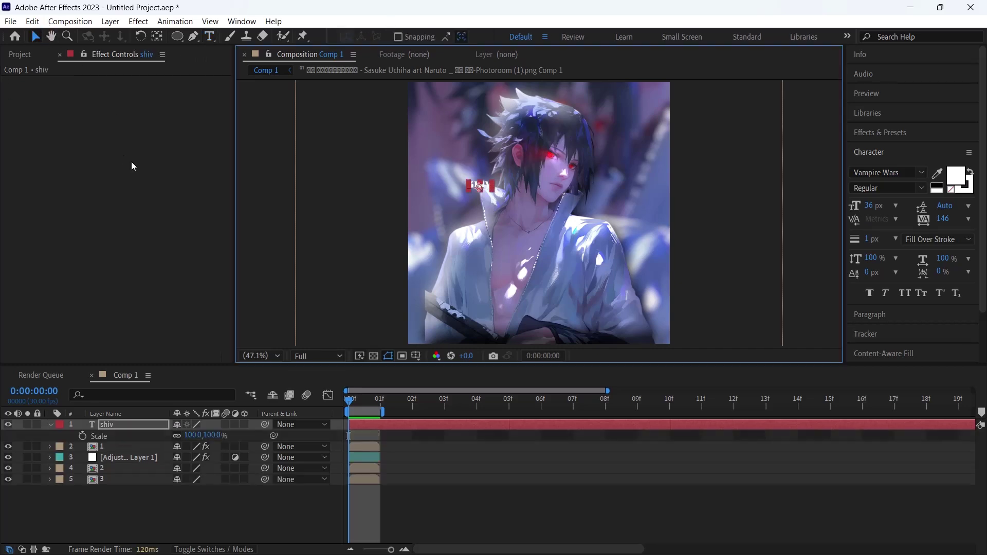
drag(191, 435, 524, 431)
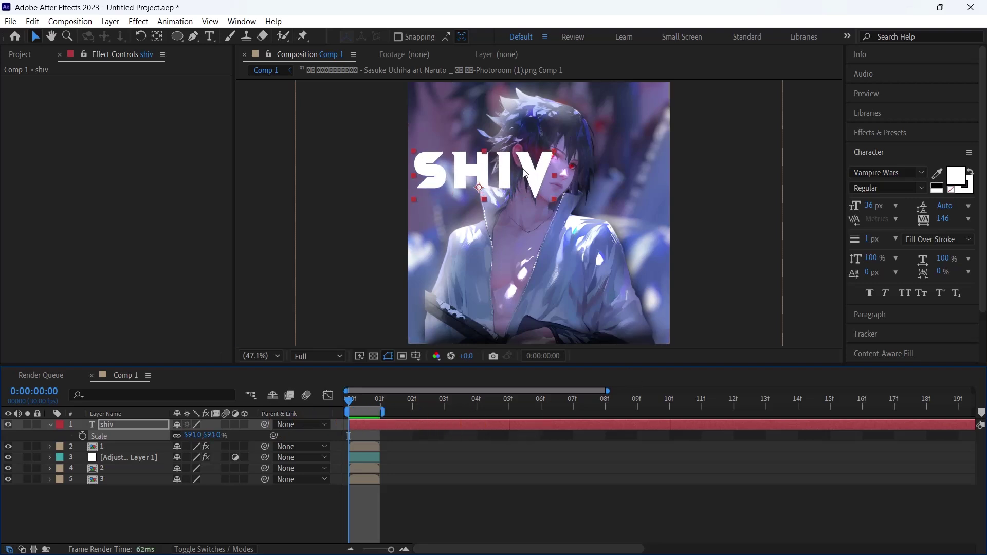
Center the text layer horizontally and vertically in the composition, then deselect it.
scroll(904, 318, down, 2)
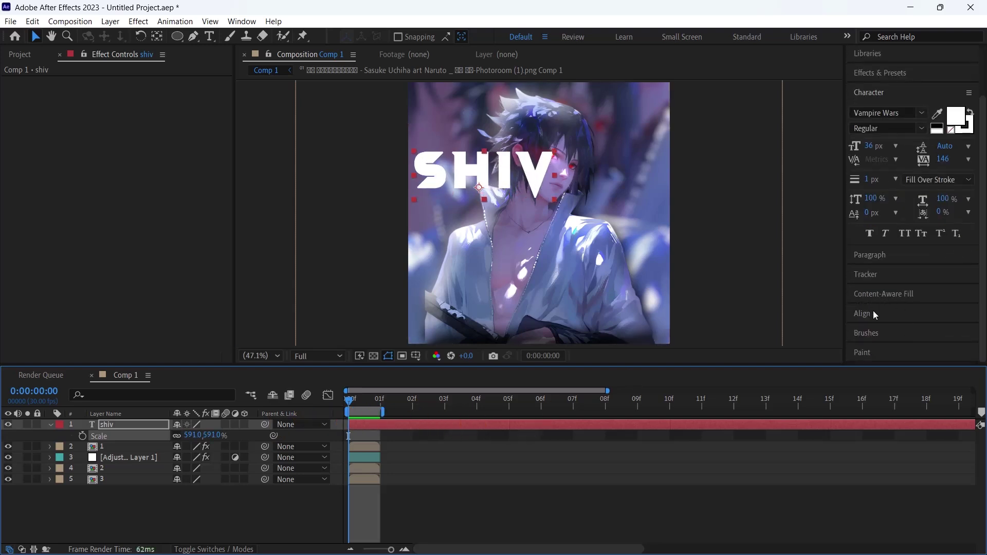
click(875, 314)
click(880, 262)
click(945, 262)
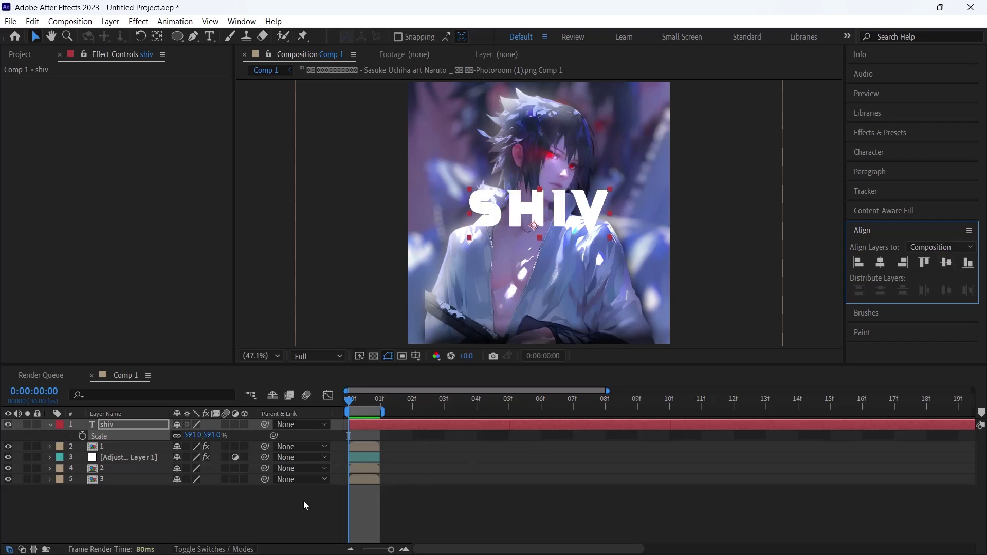
click(252, 513)
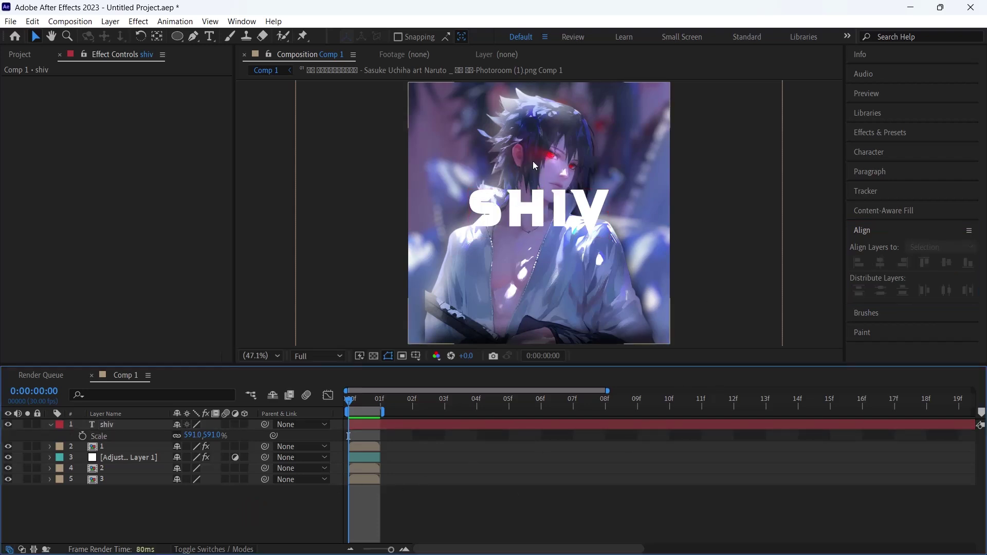
Collapse the title text layer's properties and set its character tracking to 198.
click(385, 423)
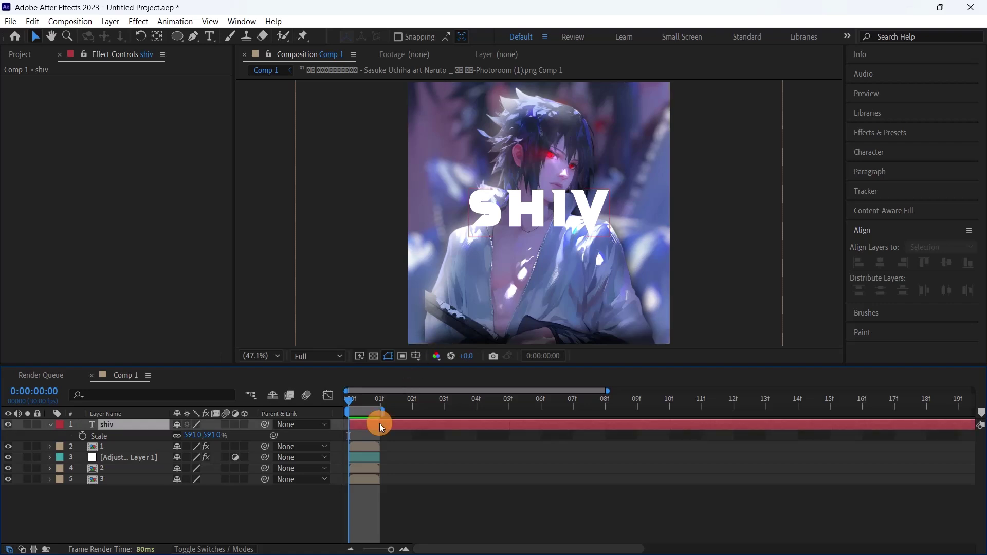
click(50, 424)
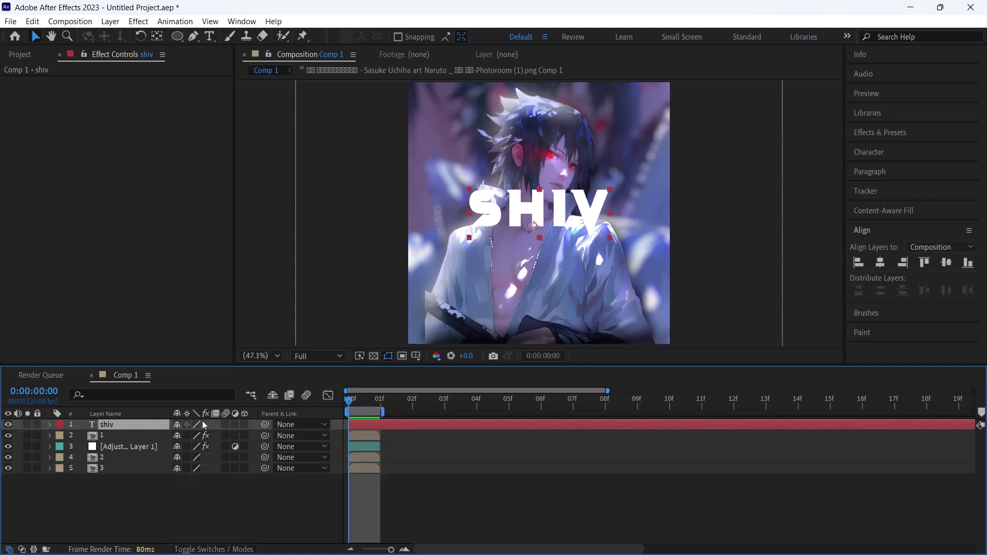
click(868, 149)
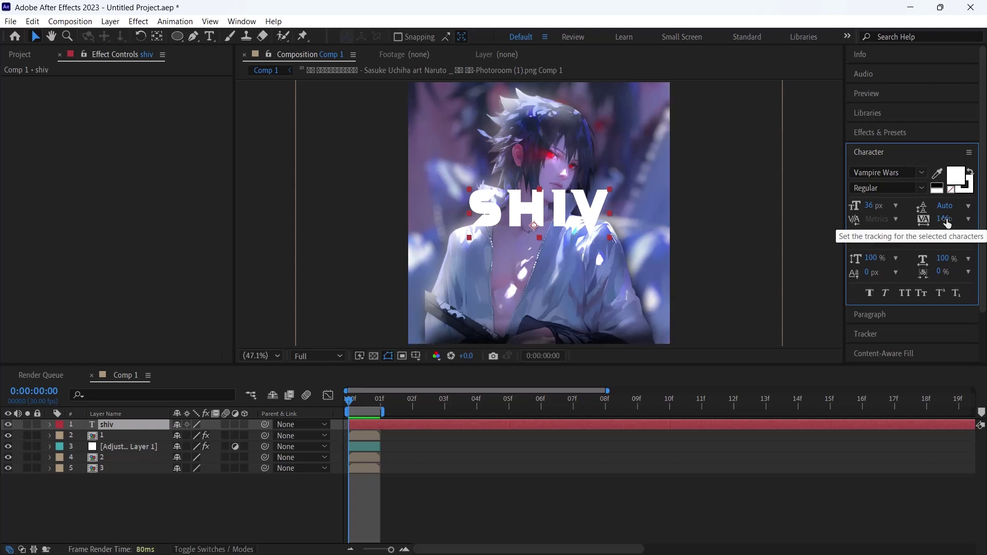
drag(946, 222, 976, 216)
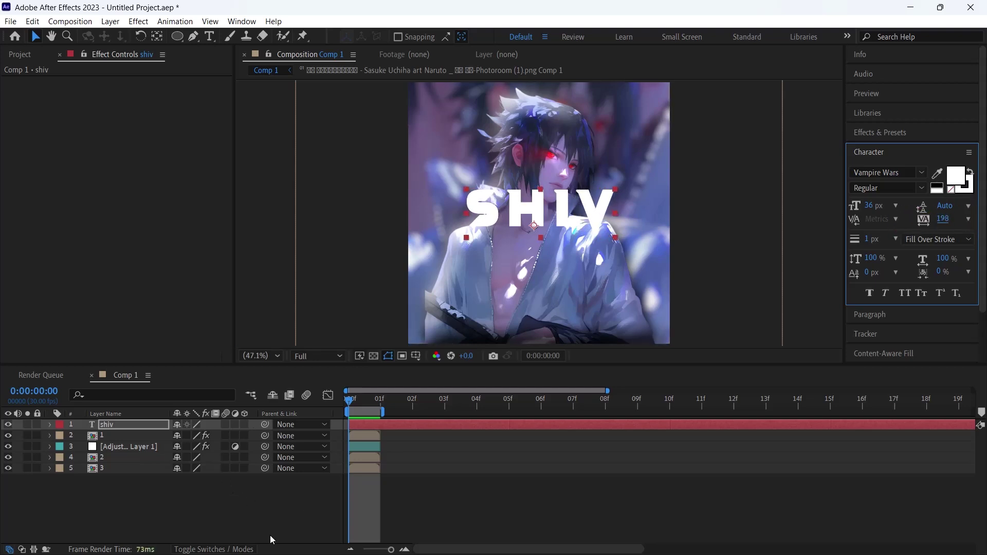
click(249, 512)
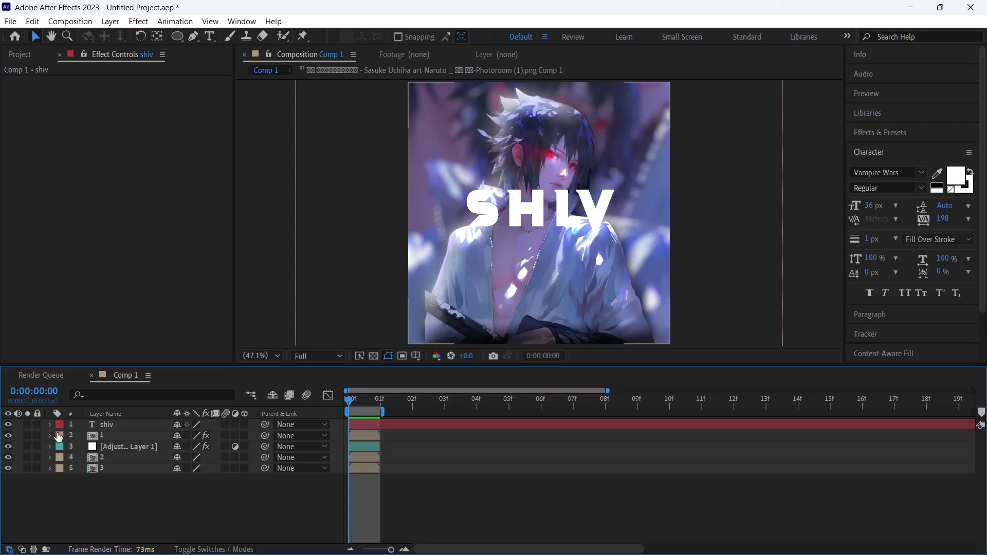
Hide the title text layer and add a 1080 × 1080 px black solid above it.
click(9, 424)
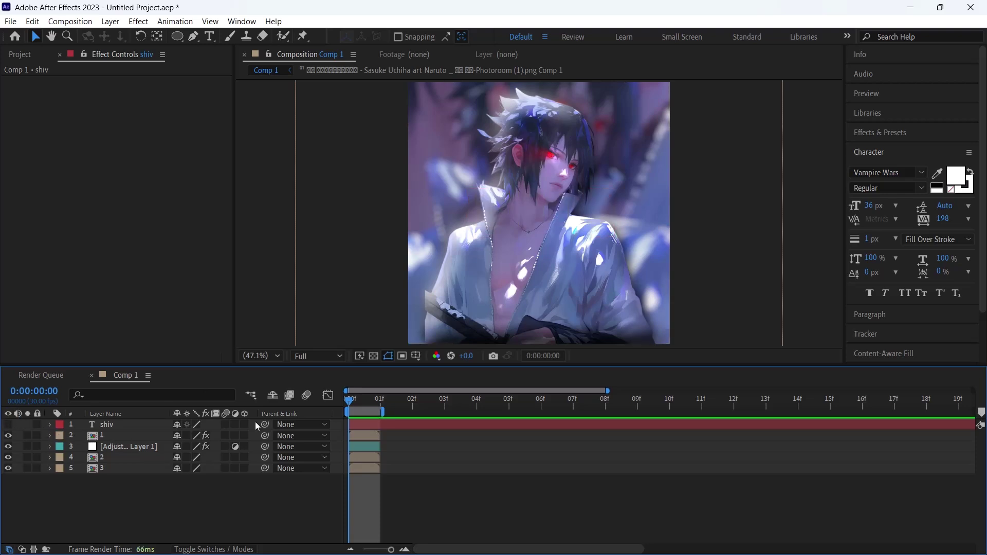
right_click(334, 425)
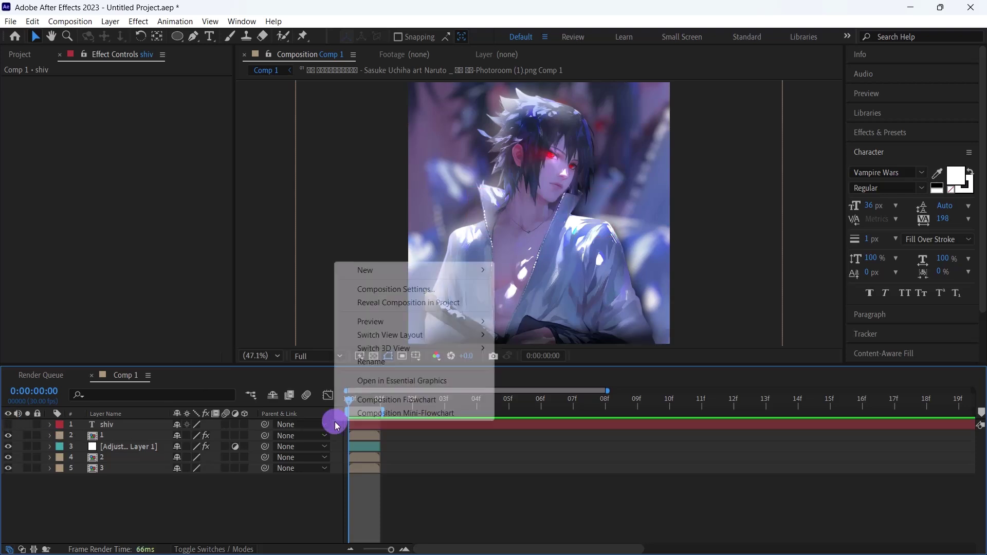
mouse_move(396, 271)
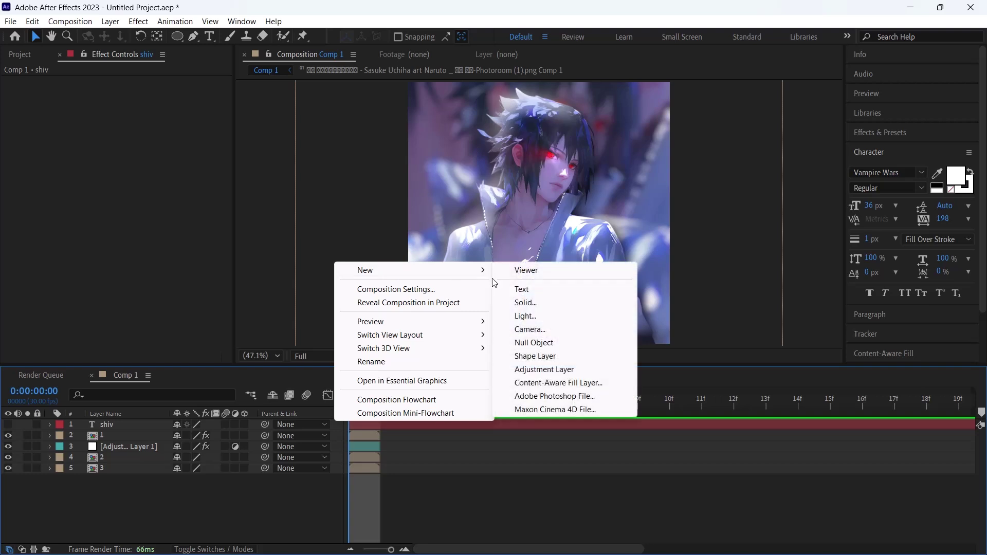
click(525, 303)
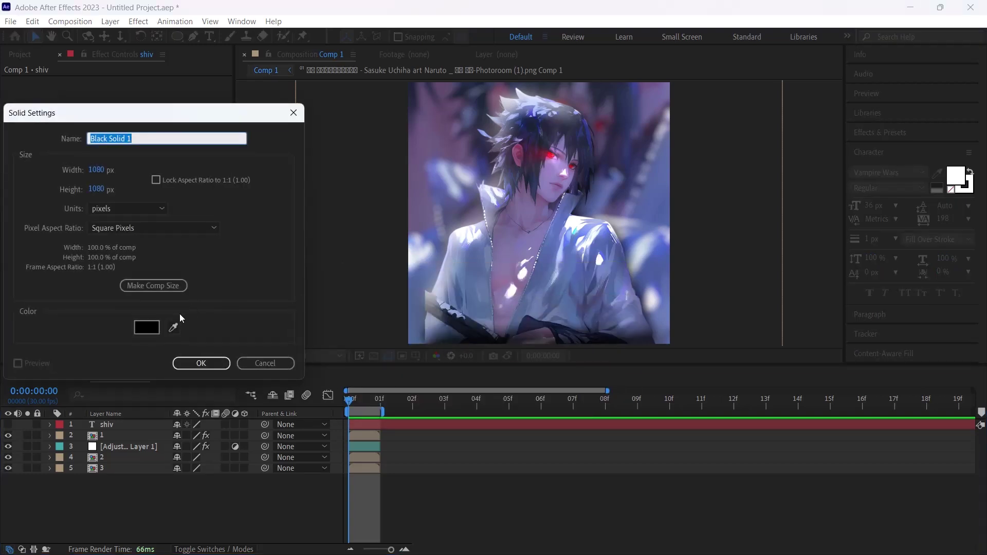
click(149, 325)
mouse_move(160, 321)
mouse_down()
mouse_move(334, 281)
mouse_move(61, 513)
mouse_up()
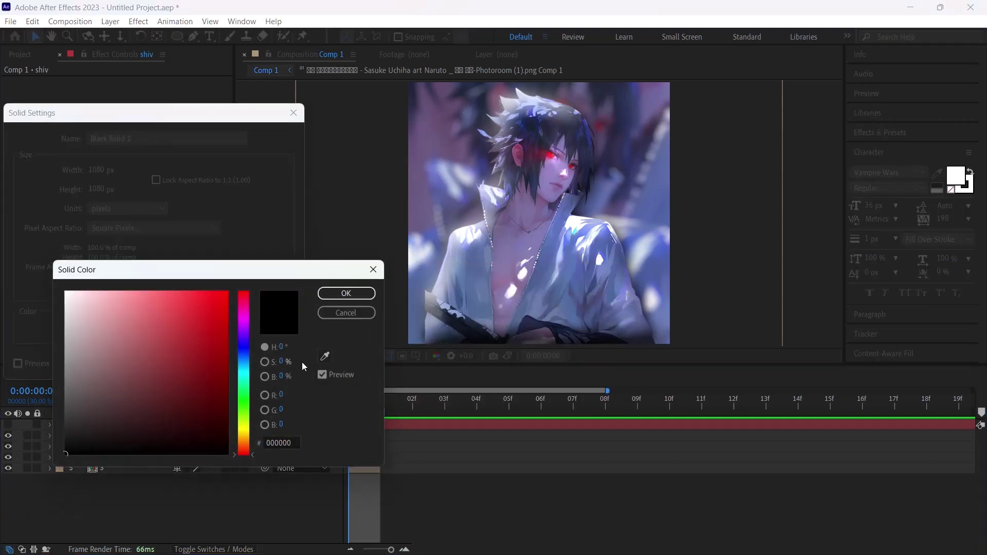
click(347, 293)
click(200, 362)
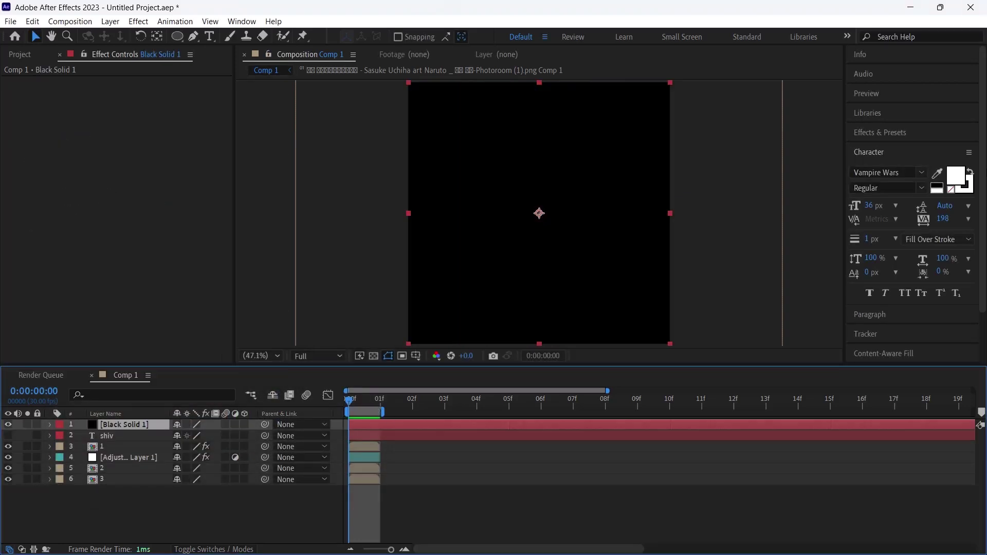
Find the Video Copilot Element effect and apply it to the black solid.
click(891, 135)
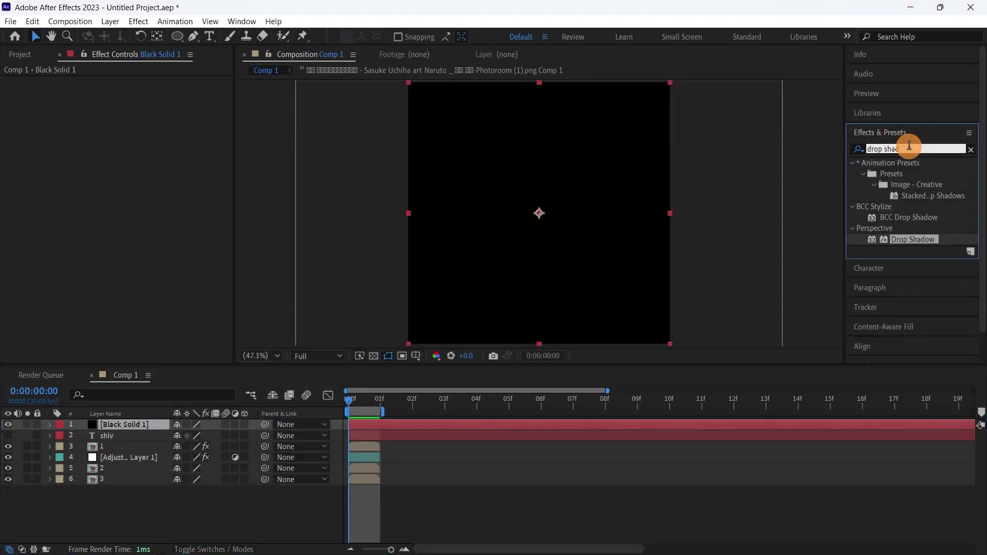
click(908, 148)
text(eleme)
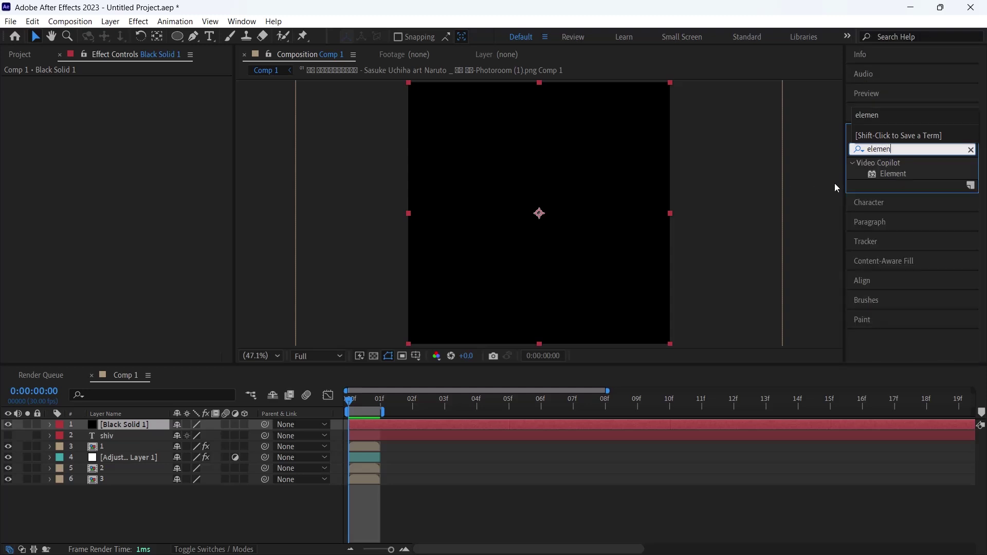
text(n)
drag(893, 174, 389, 424)
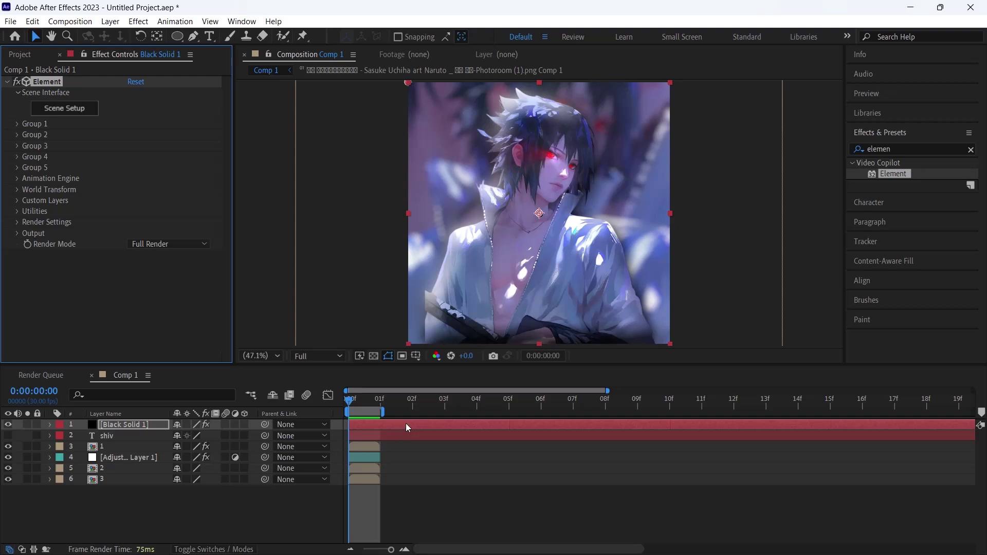
Assign the title text layer to Path Layer 1 in Element's custom text and masks.
click(18, 201)
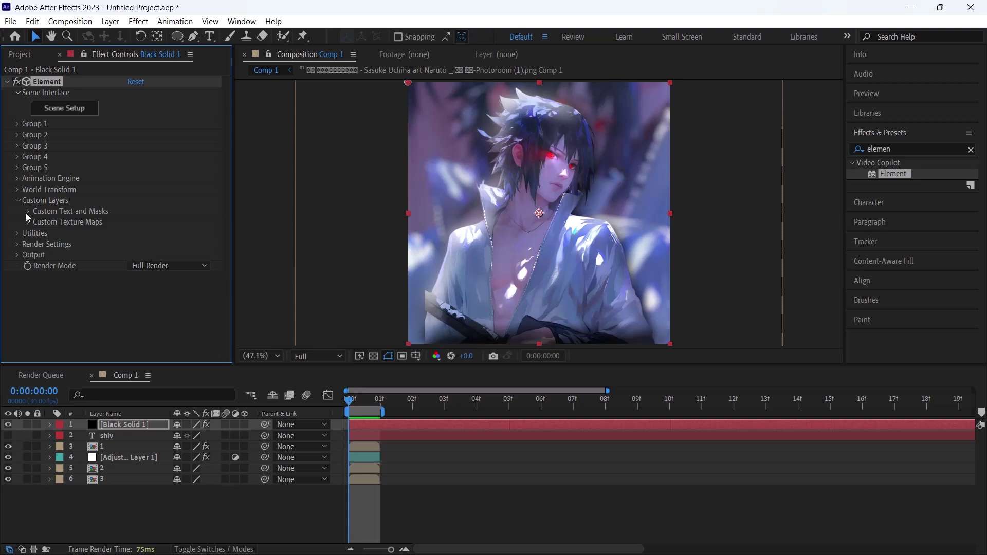
click(28, 211)
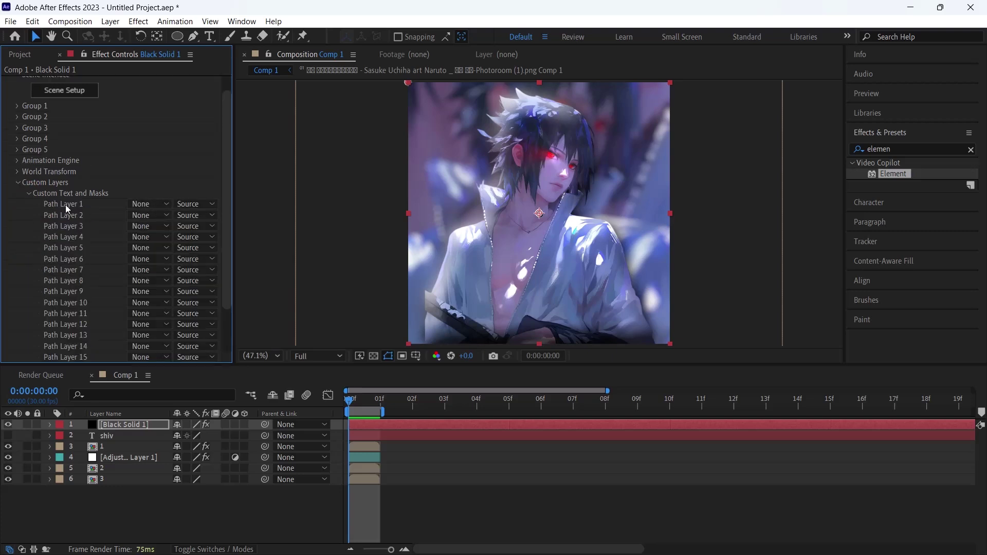
click(152, 205)
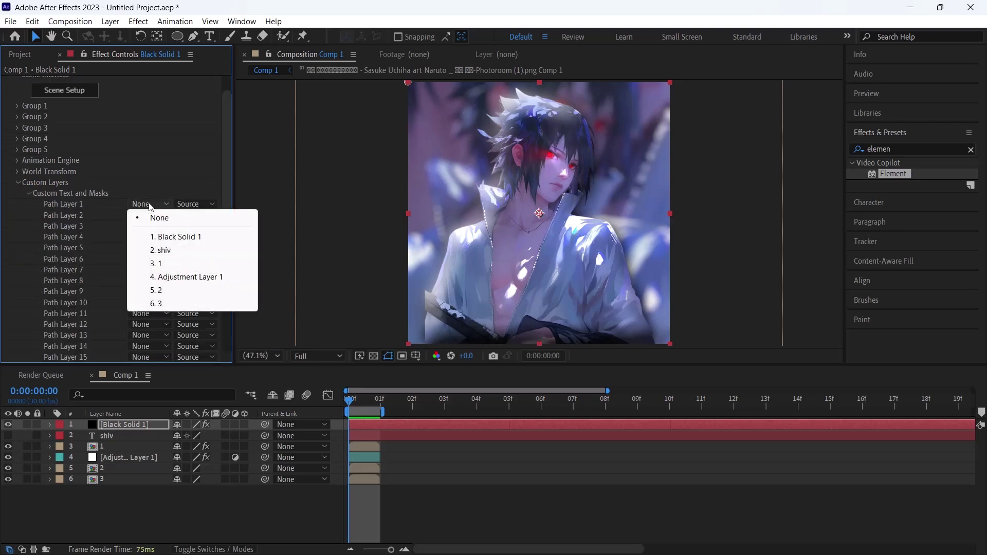
click(165, 251)
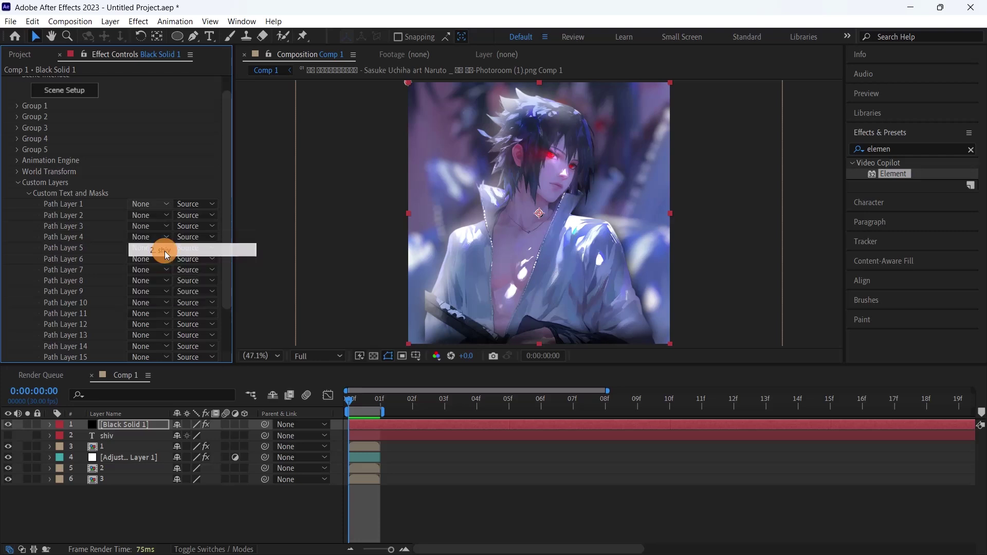
click(32, 195)
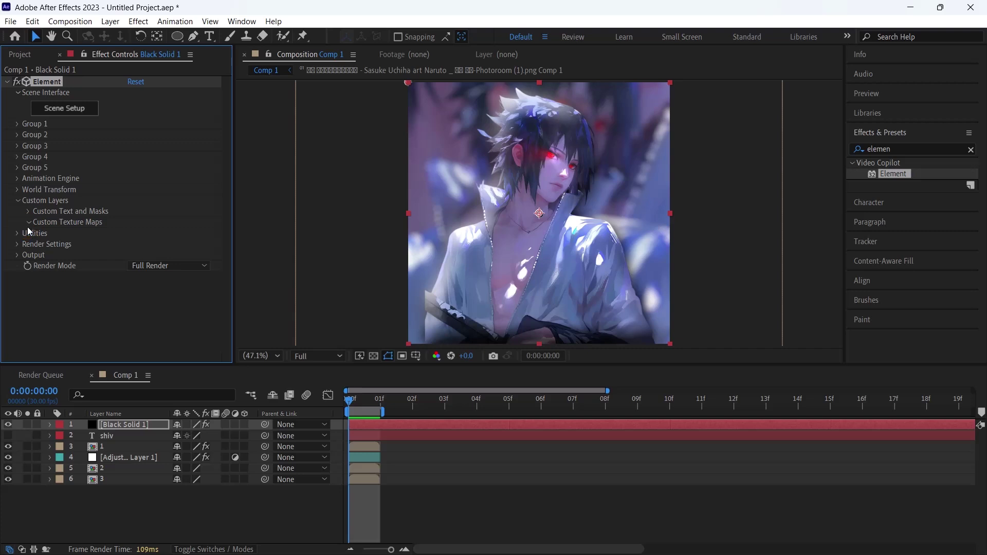
Assign the character layer "1" to Layer 1 in Element's custom texture maps.
click(27, 227)
click(147, 233)
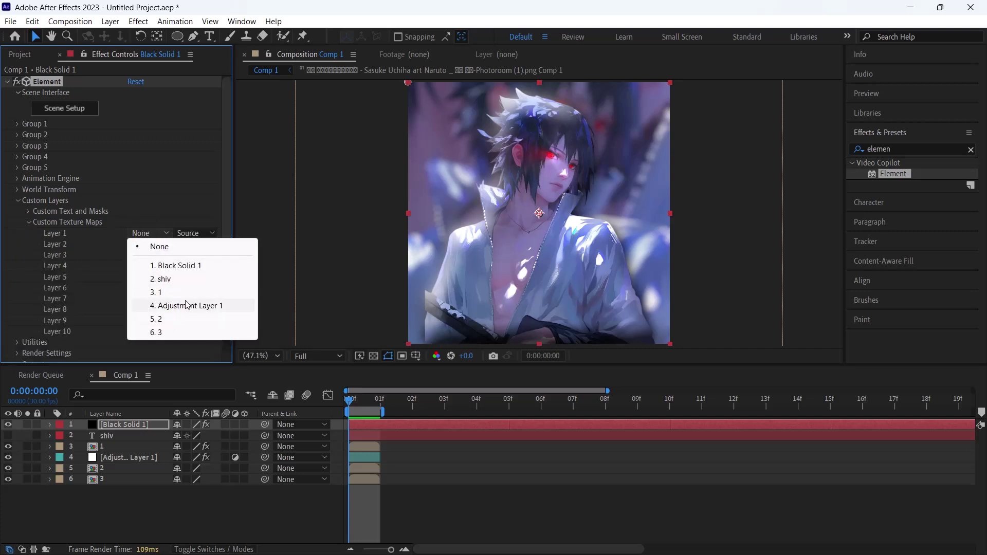
click(160, 292)
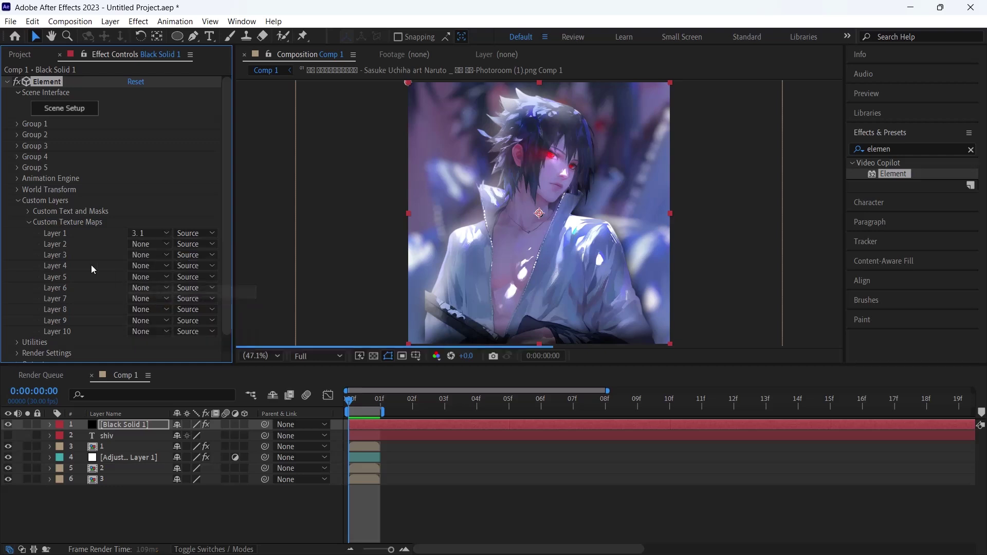
click(28, 221)
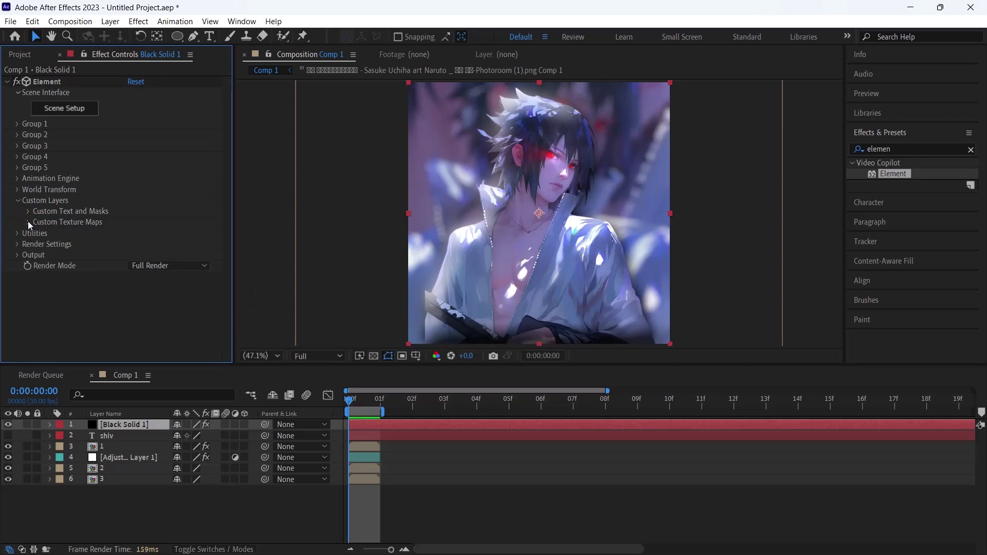
Extrude the title text into a 3D model in Element's Scene Setup.
click(67, 109)
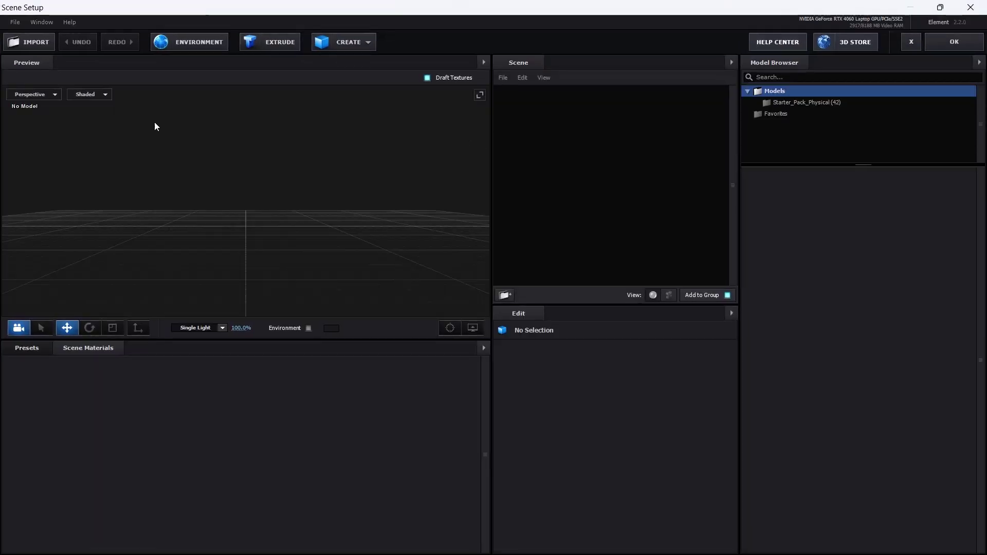
click(267, 39)
Try to stretch the extruded title's depth along its Z axis.
drag(308, 288, 337, 285)
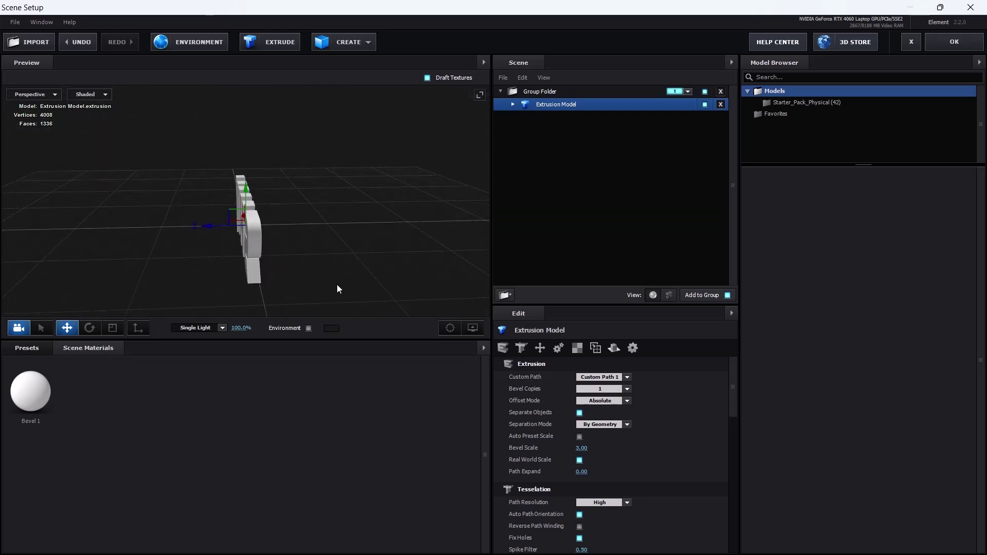
key(r)
mouse_move(210, 226)
mouse_down()
mouse_move(196, 225)
mouse_move(214, 226)
mouse_up()
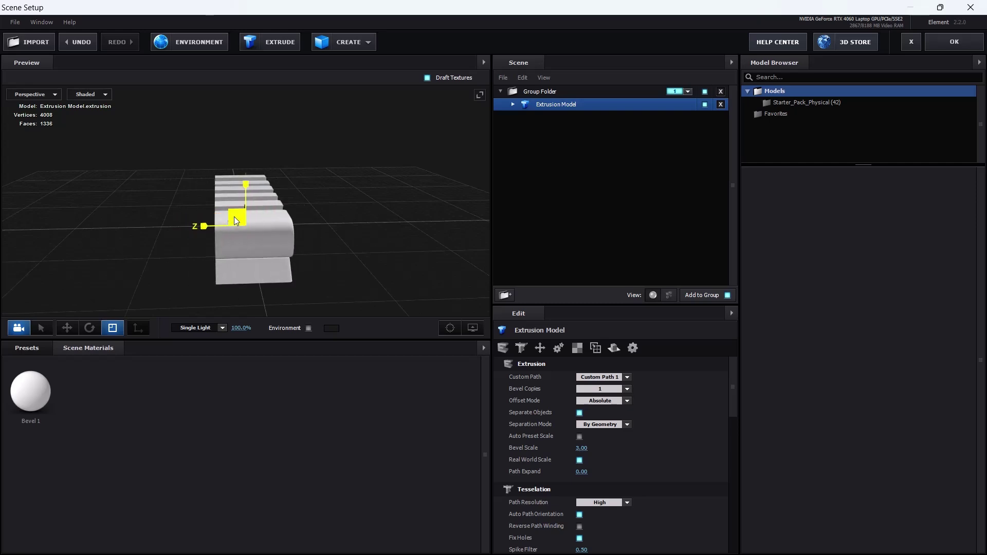
key(ctrl+z)
mouse_move(325, 236)
mouse_down()
mouse_move(260, 194)
mouse_move(227, 237)
mouse_move(245, 212)
mouse_up()
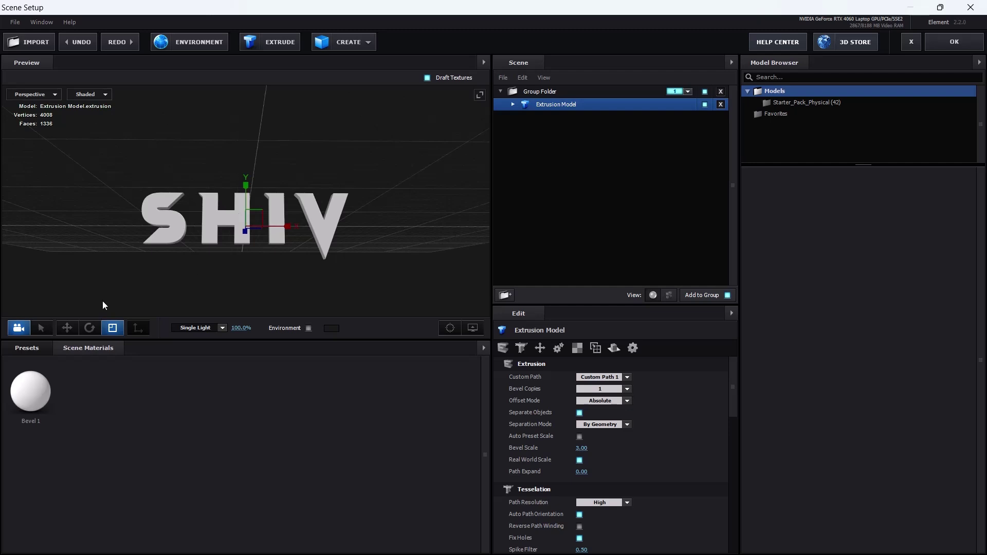
Apply the Gold_Stripes preset from the physical bevels to the extruded title.
click(35, 350)
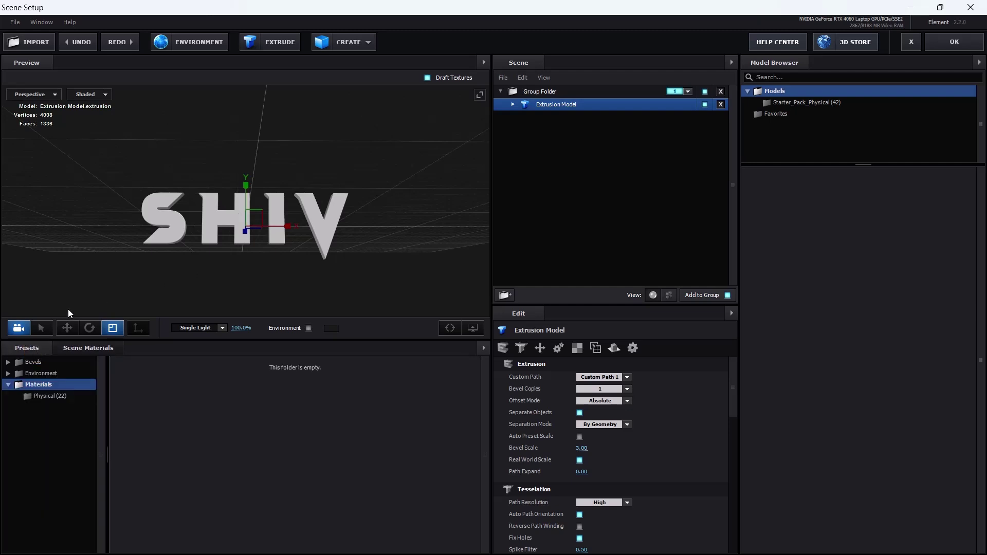
click(8, 362)
click(47, 371)
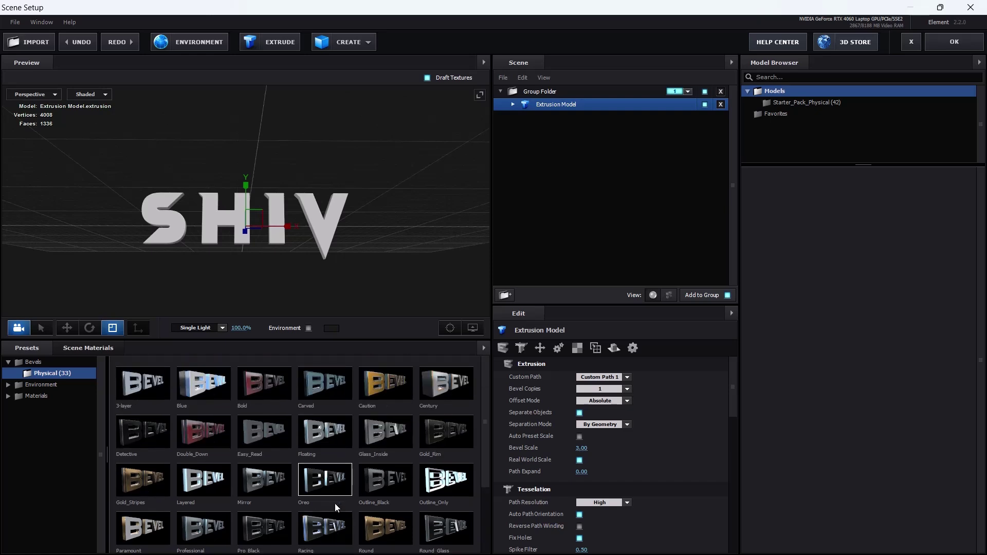
scroll(335, 504, down, 2)
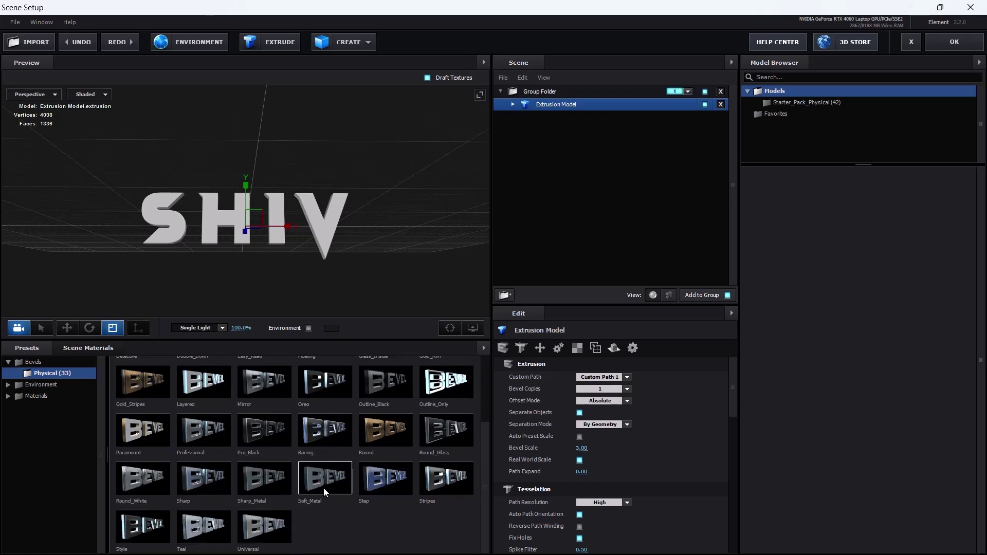
scroll(322, 454, up, 1)
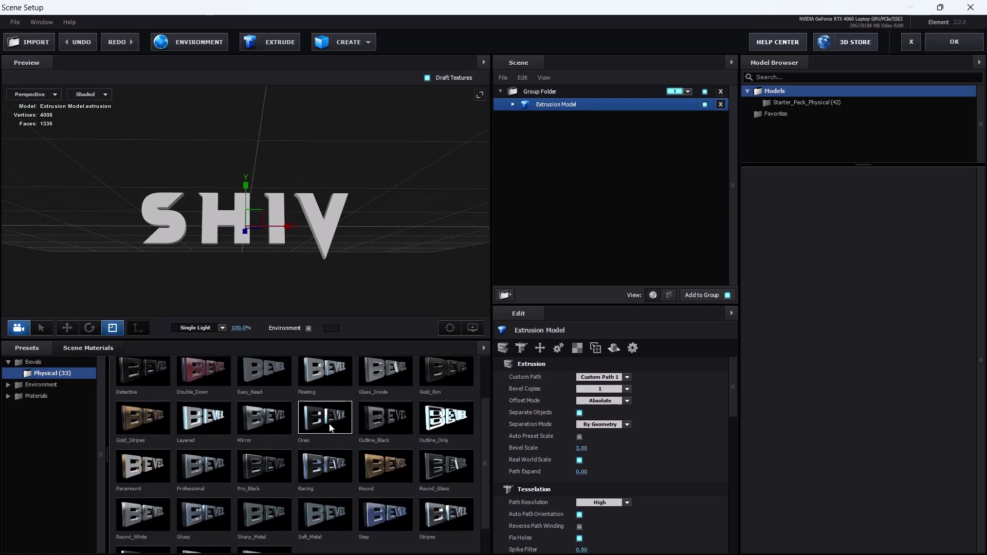
scroll(330, 428, down, 1)
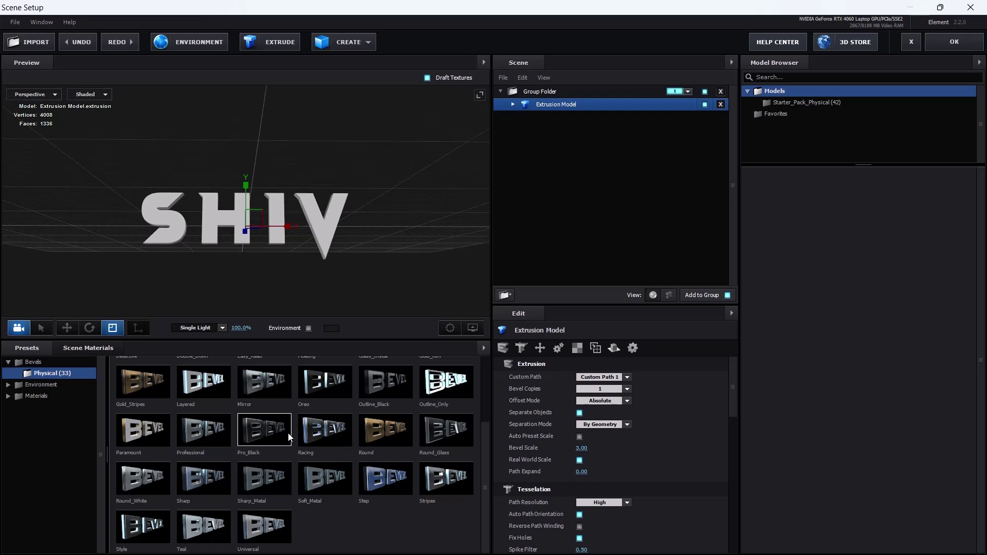
scroll(290, 437, up, 1)
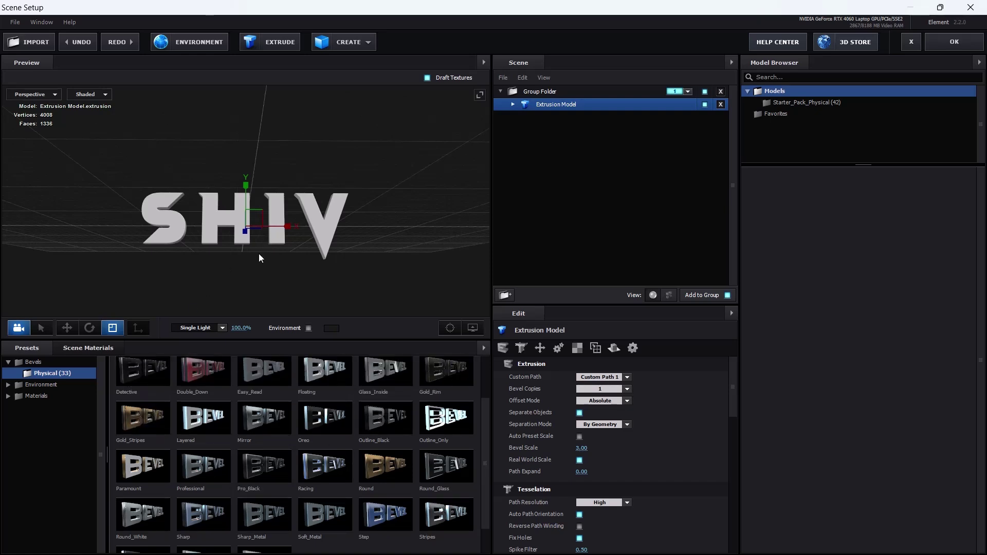
click(139, 421)
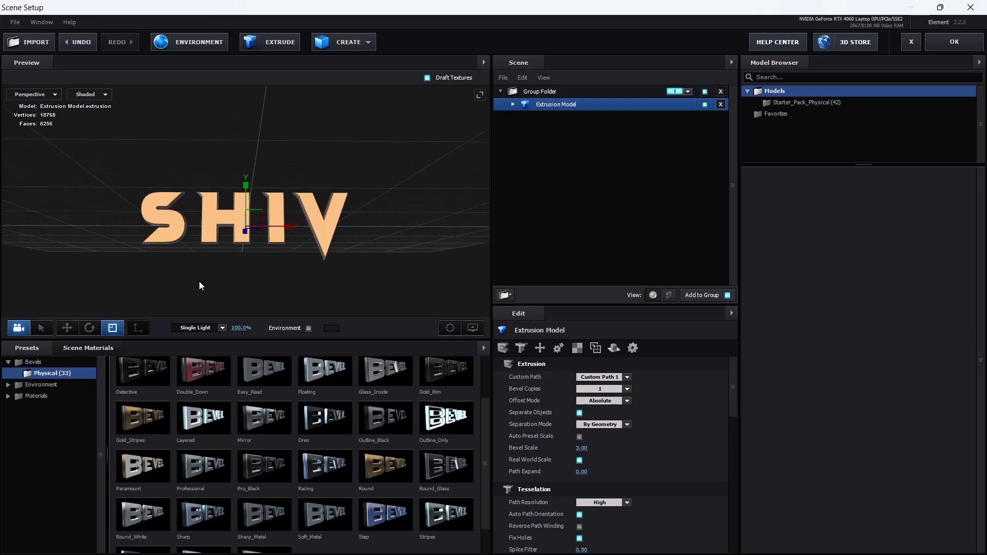
Inspect the title's bevels up close, undo the bevel preset, and reapply Gold_Stripes.
drag(247, 264, 211, 276)
scroll(227, 278, up, 5)
key(ctrl+z)
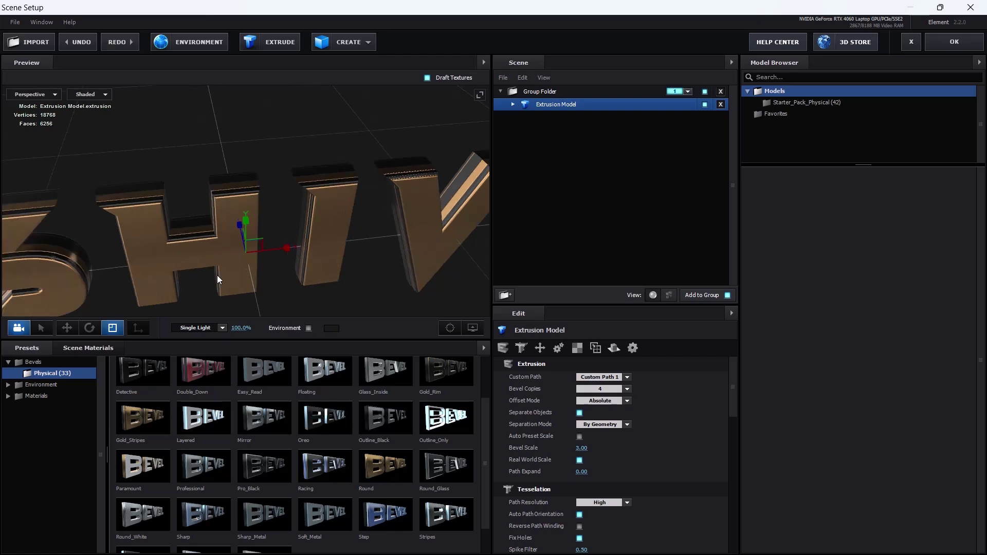
click(143, 417)
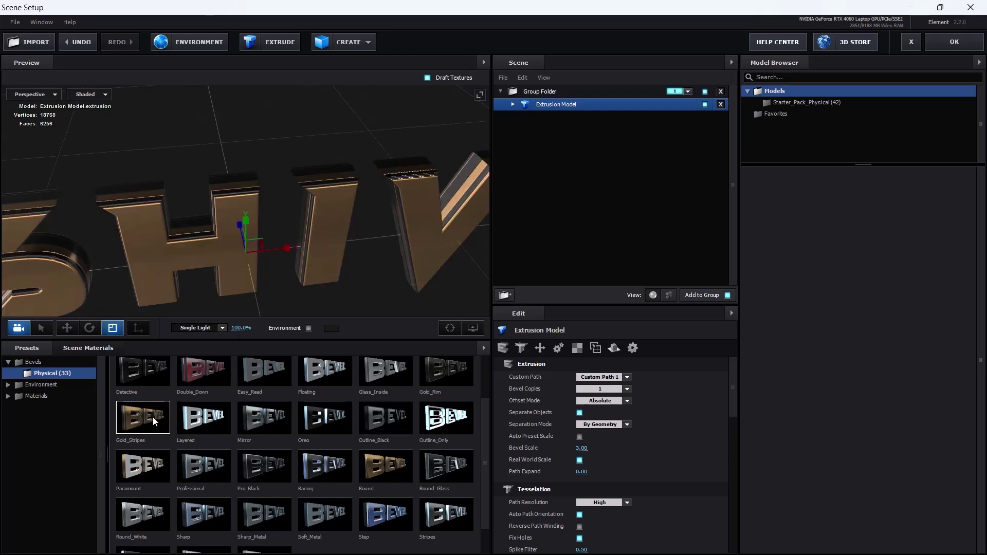
Apply the Chrome material from the physical presets to the first Gold_Basic bevel of the extruded title.
scroll(252, 262, down, 5)
drag(288, 258, 301, 223)
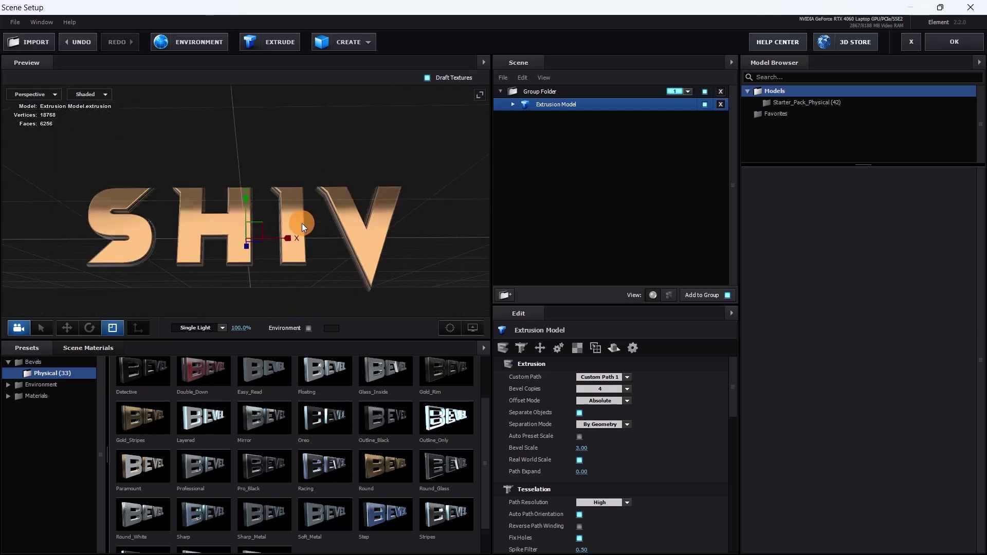
click(514, 105)
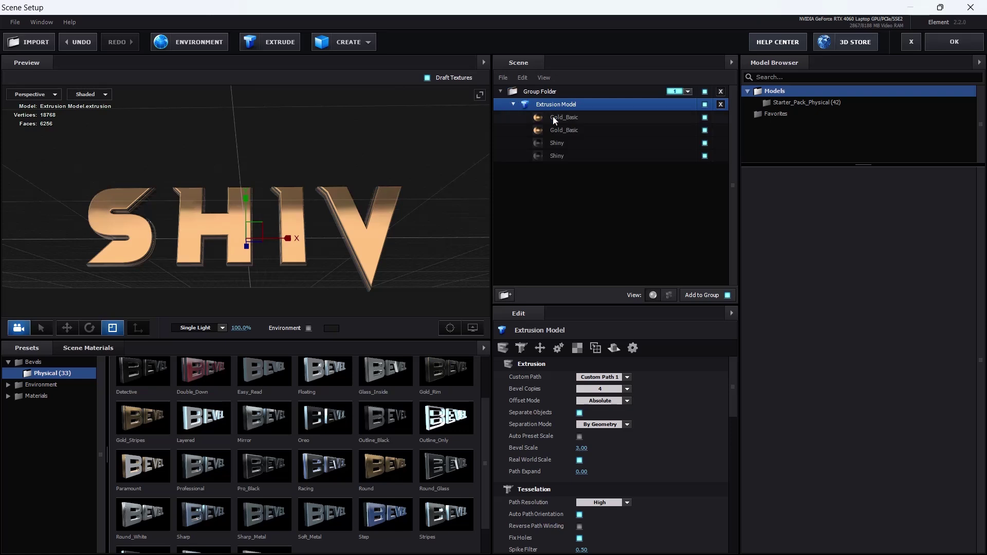
click(576, 118)
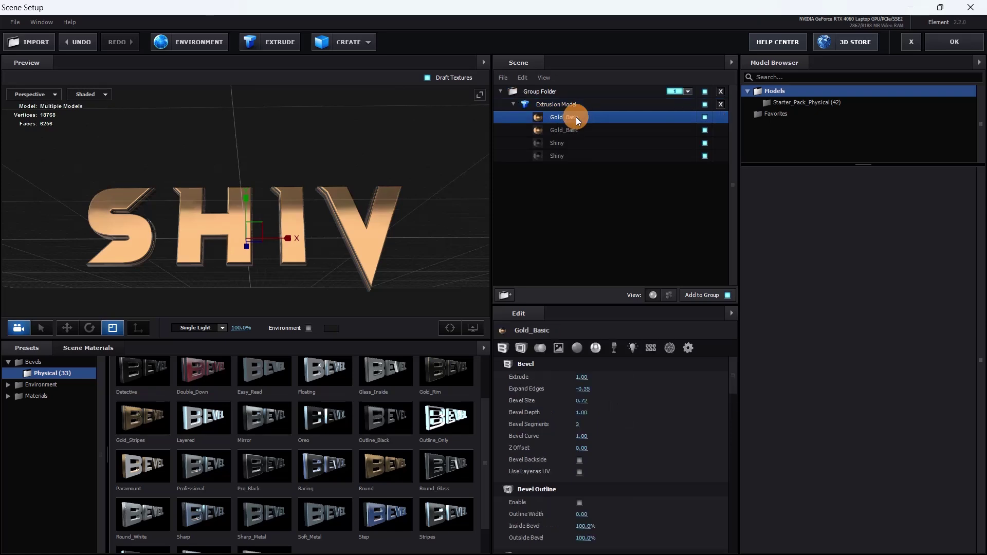
click(707, 118)
click(8, 384)
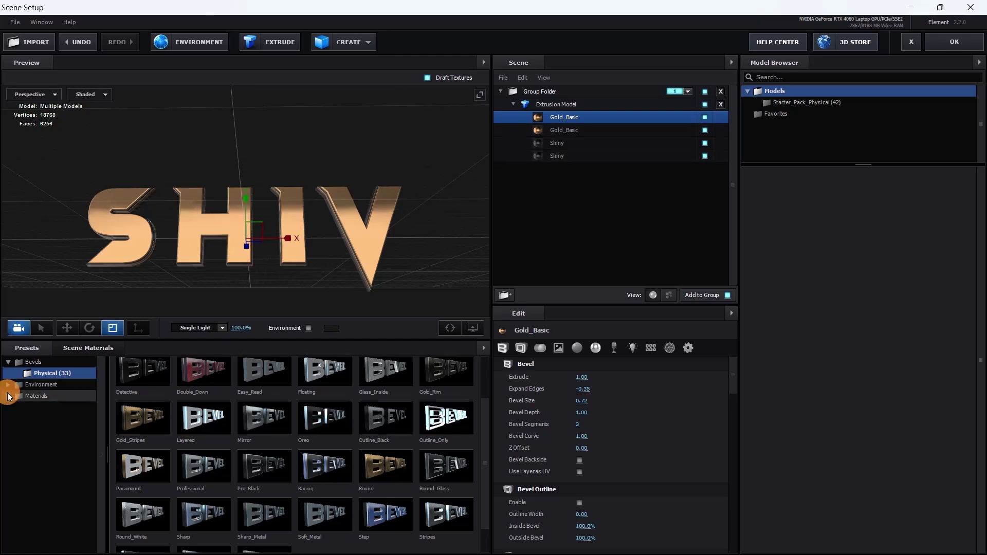
click(40, 395)
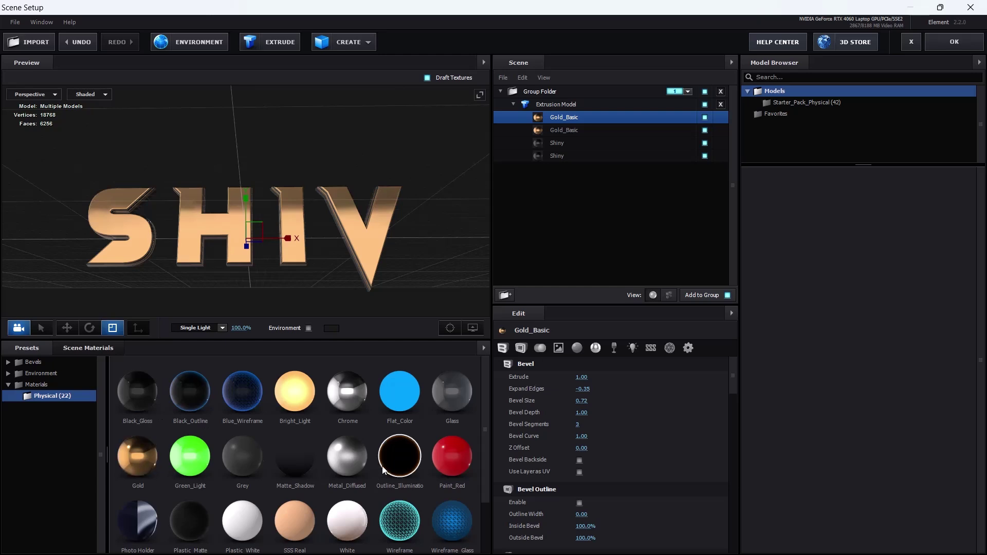
drag(345, 389, 561, 117)
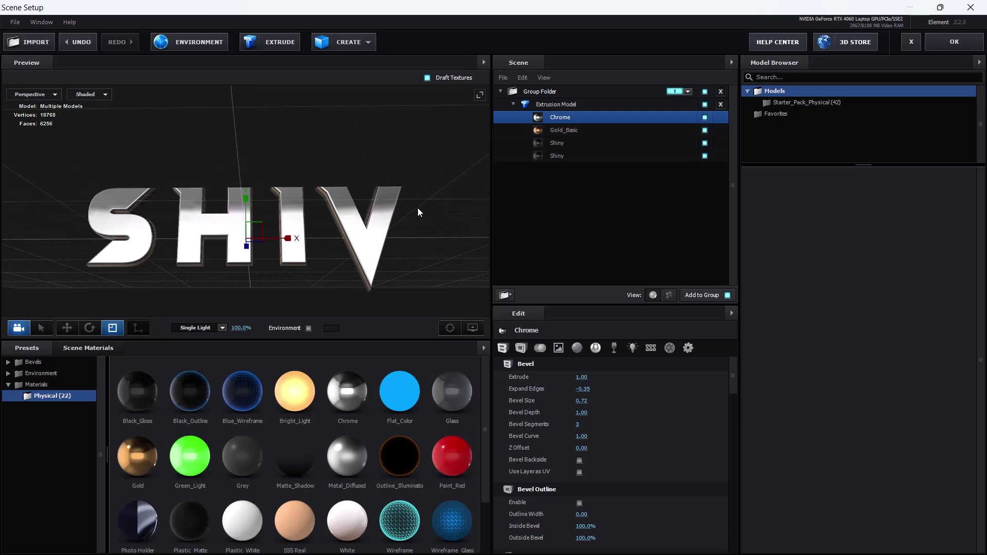
drag(418, 209, 434, 273)
Set the Element environment texture to Custom Layer 1 with 99% brightness and accept the scene setup.
click(202, 44)
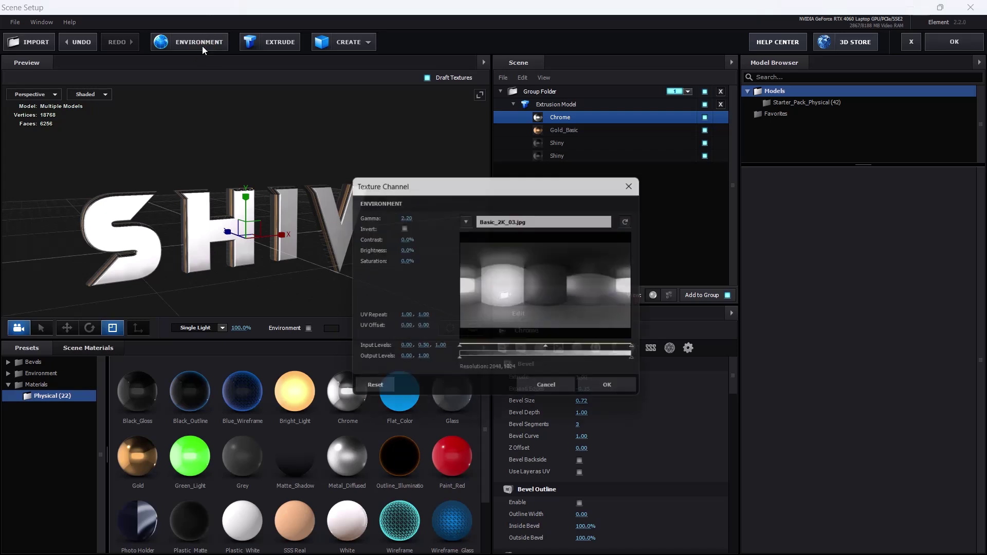
click(467, 218)
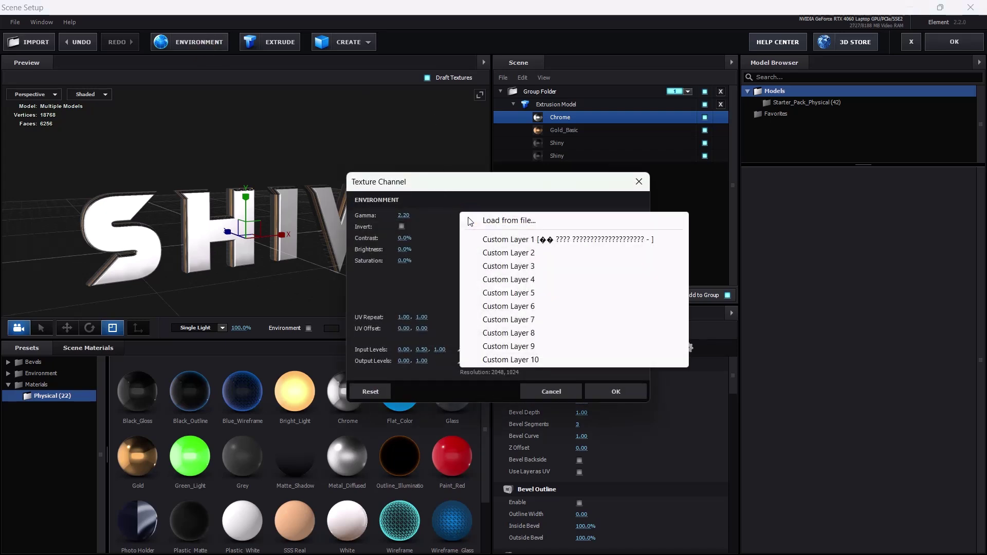
click(503, 239)
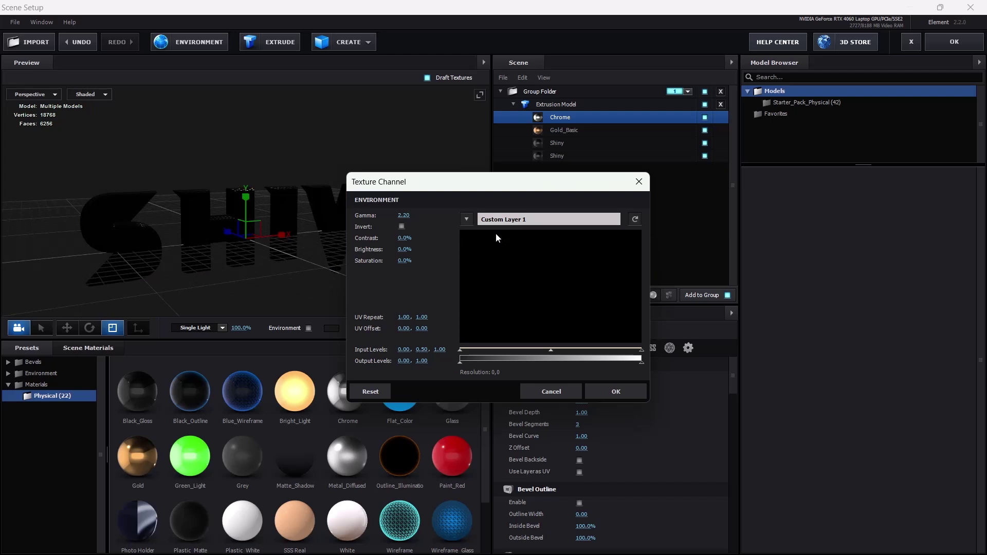
mouse_move(496, 554)
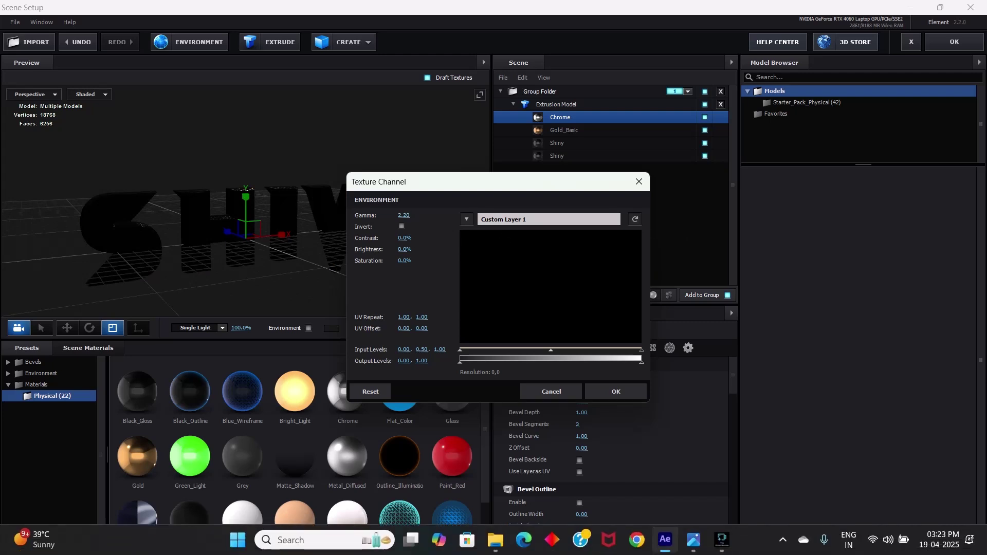
drag(406, 250, 453, 244)
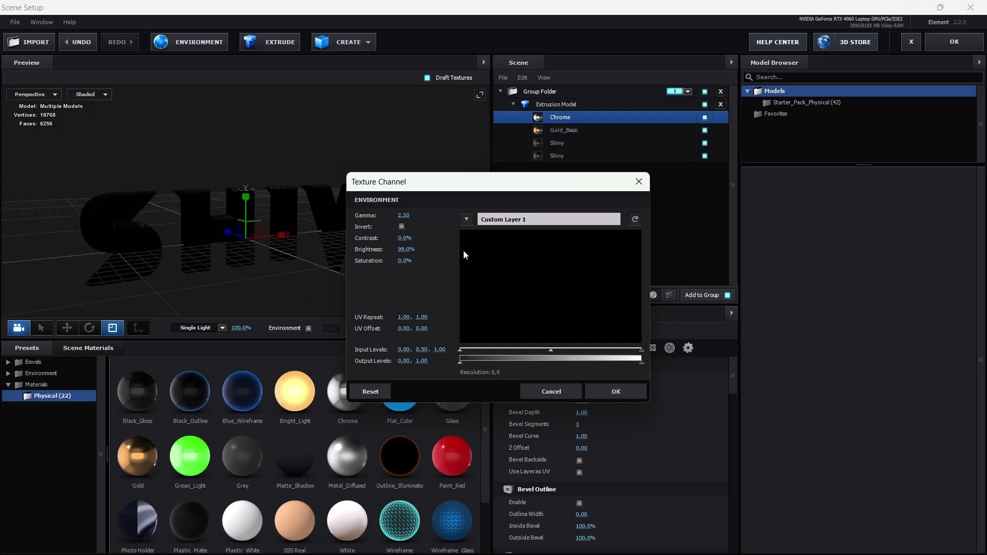
drag(409, 215, 411, 214)
click(620, 392)
drag(333, 237, 370, 262)
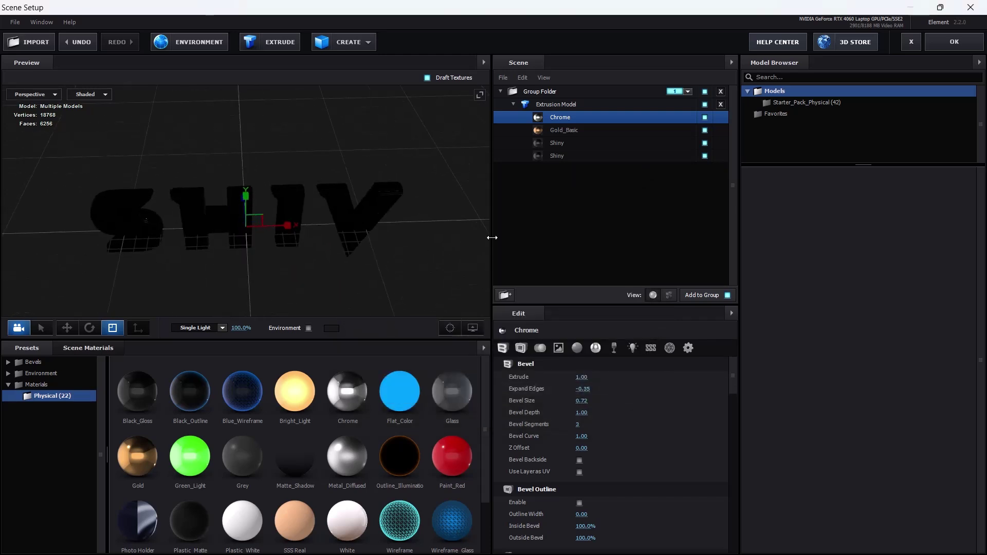
click(957, 41)
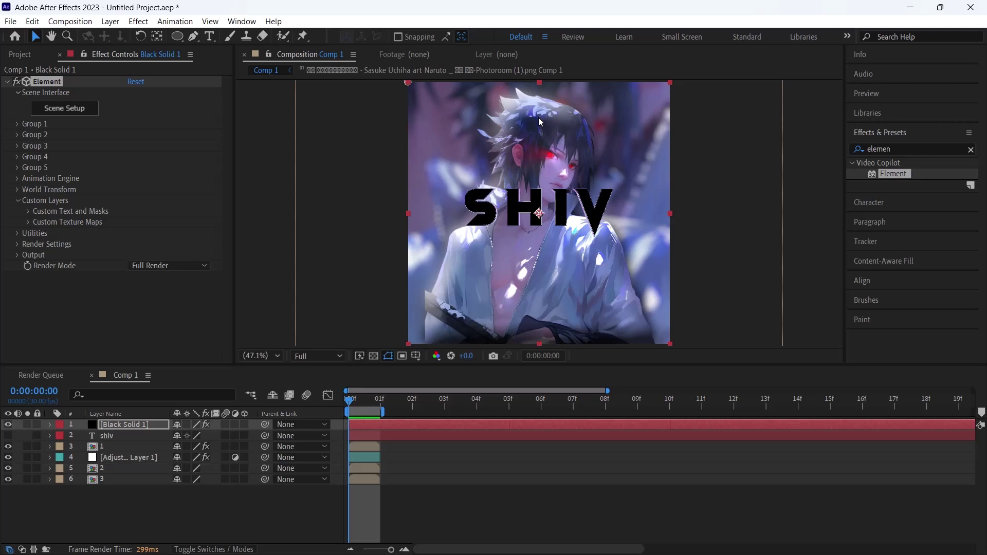
Move Element's Group 1 title to XY position 540, 873 and set its particle size to 10.10.
click(15, 123)
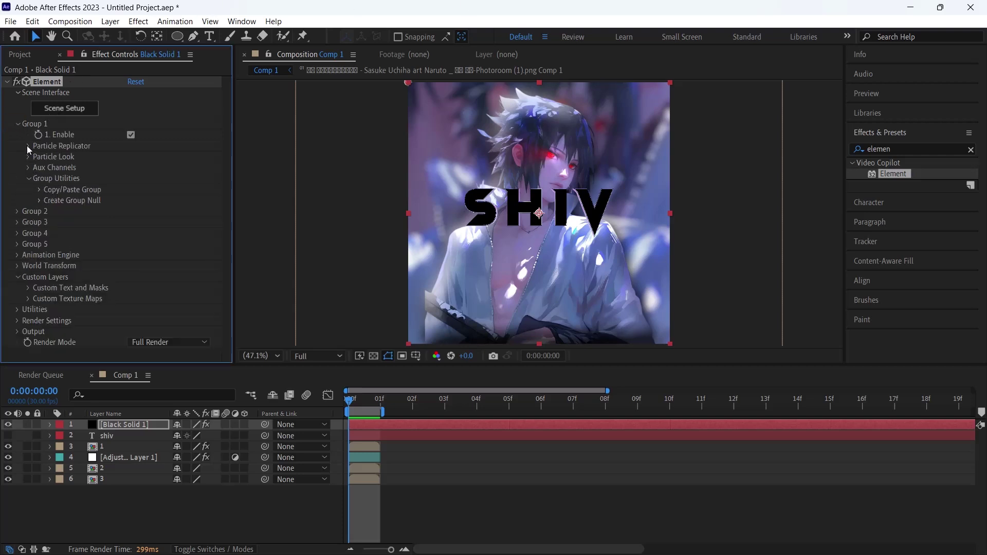
click(27, 146)
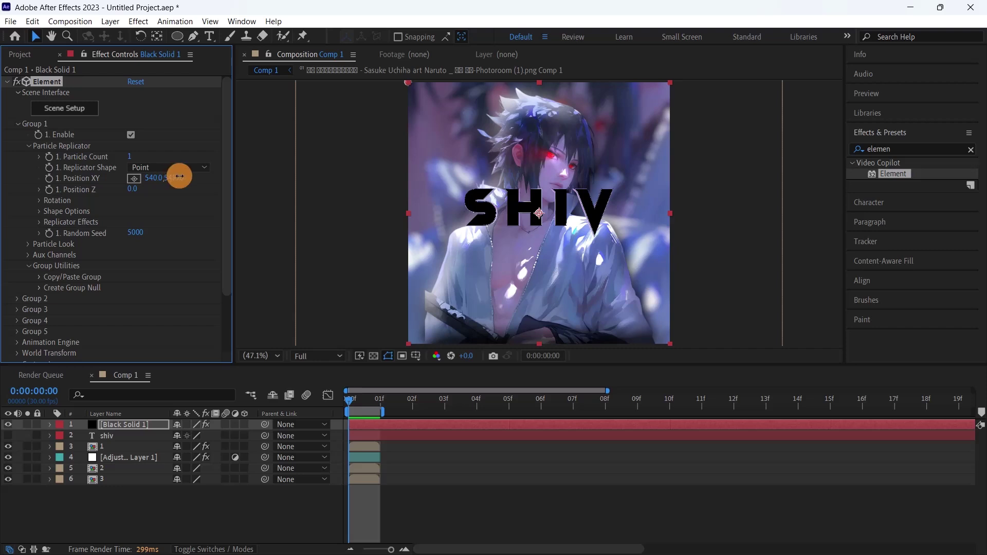
drag(180, 176, 352, 208)
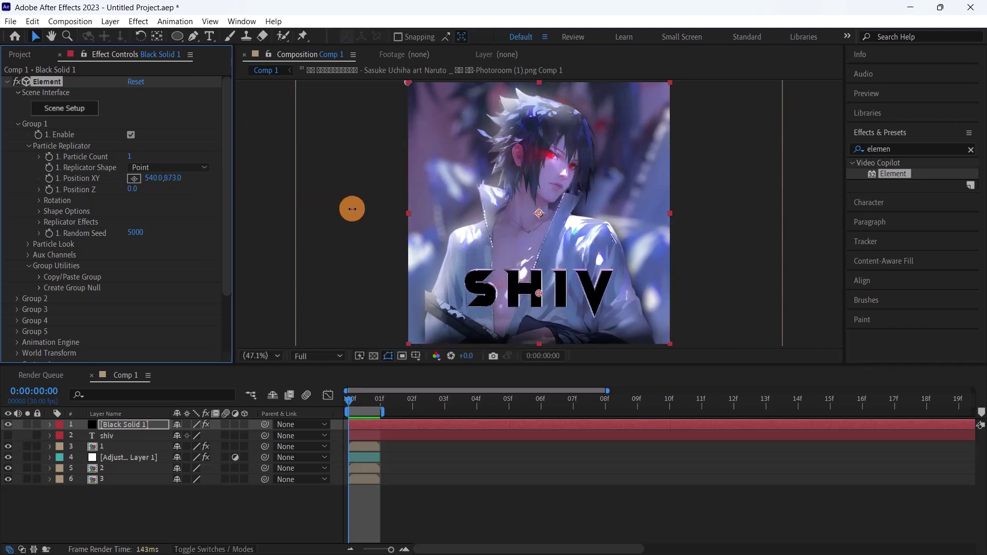
click(82, 169)
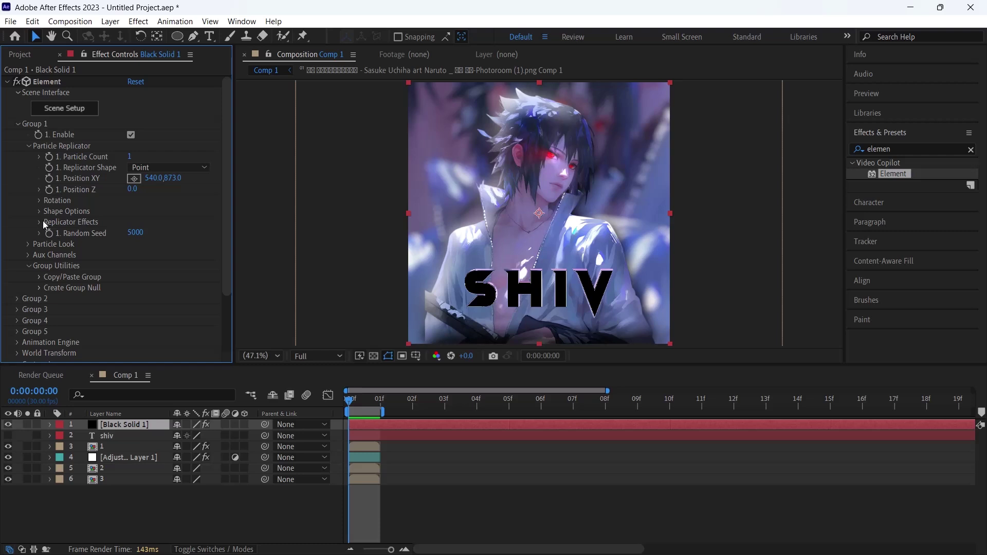
click(28, 244)
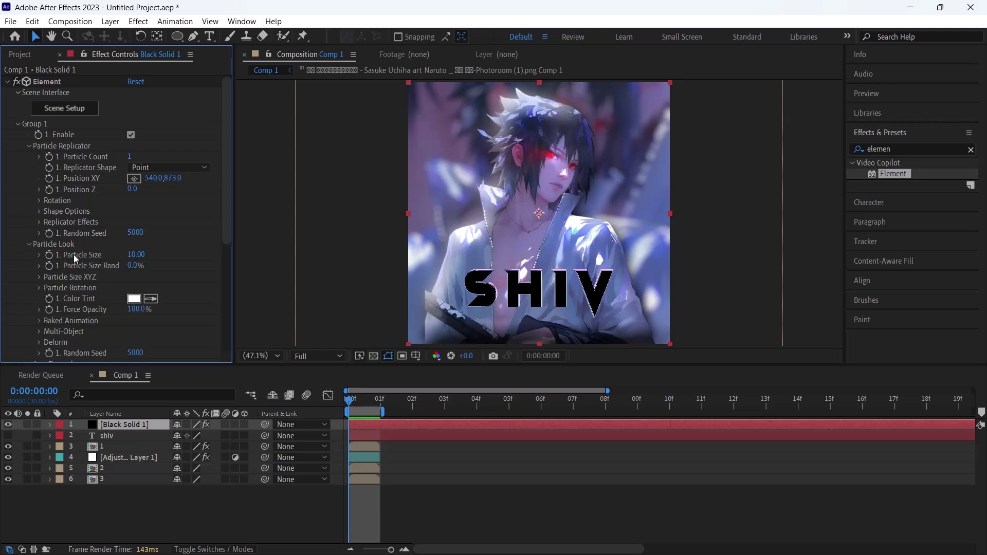
mouse_move(132, 254)
mouse_down()
mouse_move(147, 255)
mouse_move(139, 255)
mouse_up()
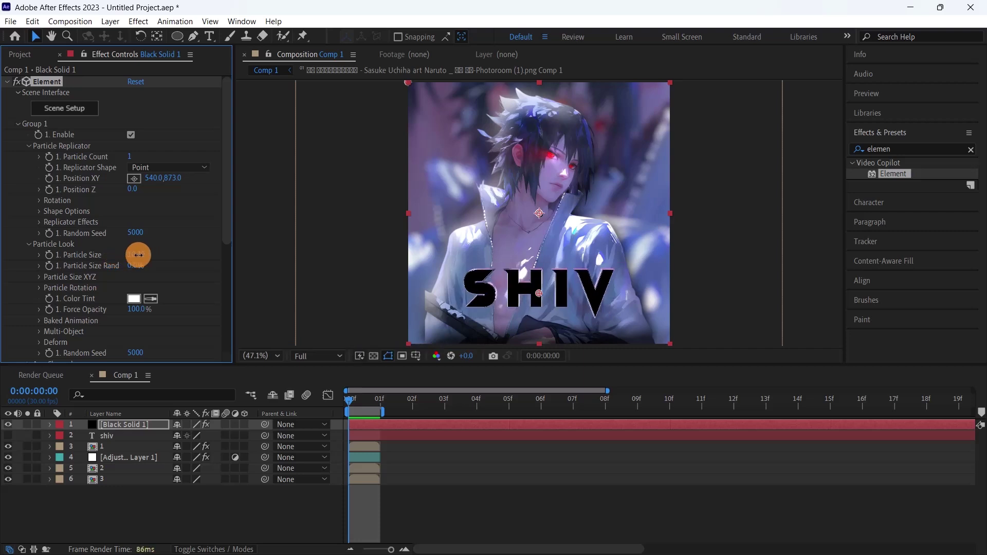
click(138, 255)
Enable Multi-Object for Group 1, set its random rotation to 132°, and collapse the solid's properties in the timeline.
scroll(85, 253, down, 3)
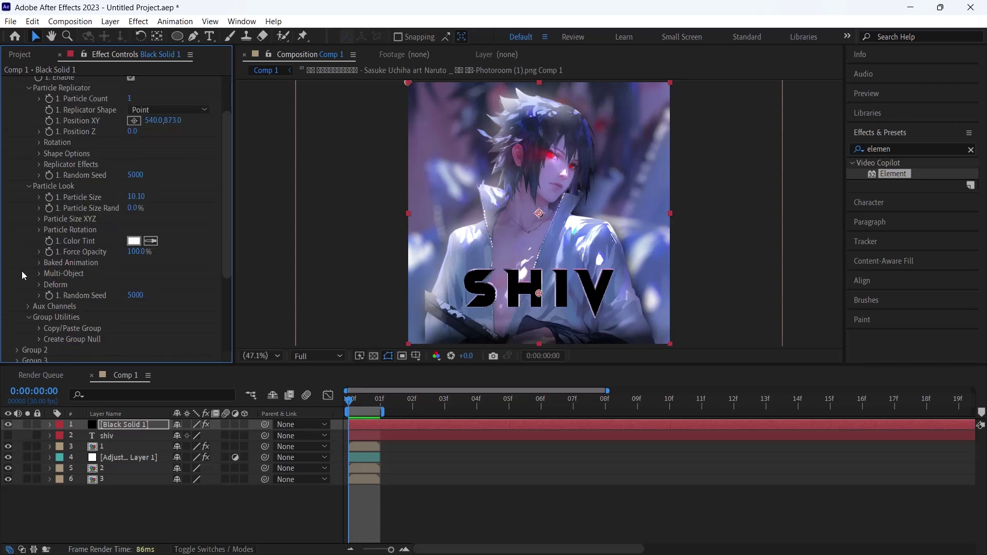
click(40, 273)
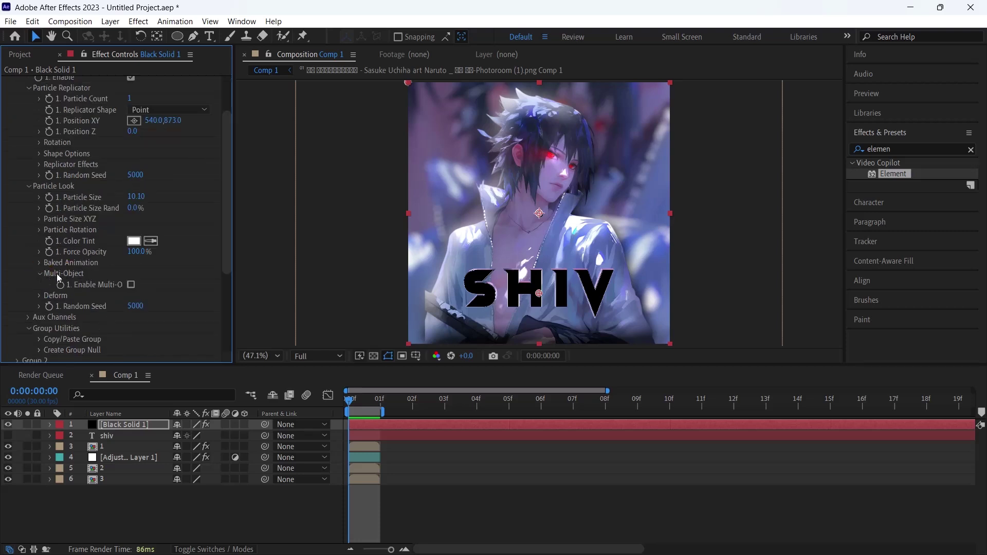
click(131, 285)
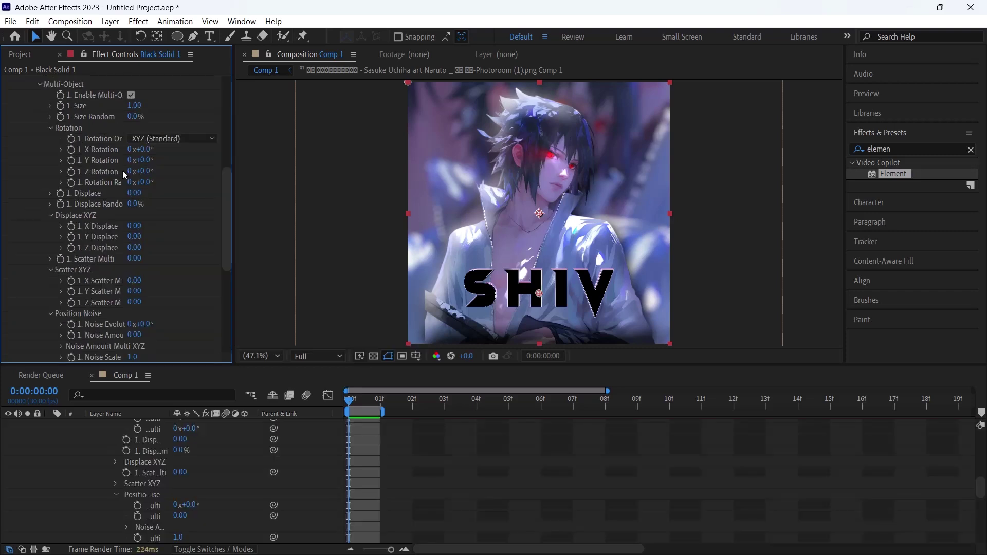
scroll(112, 226, down, 2)
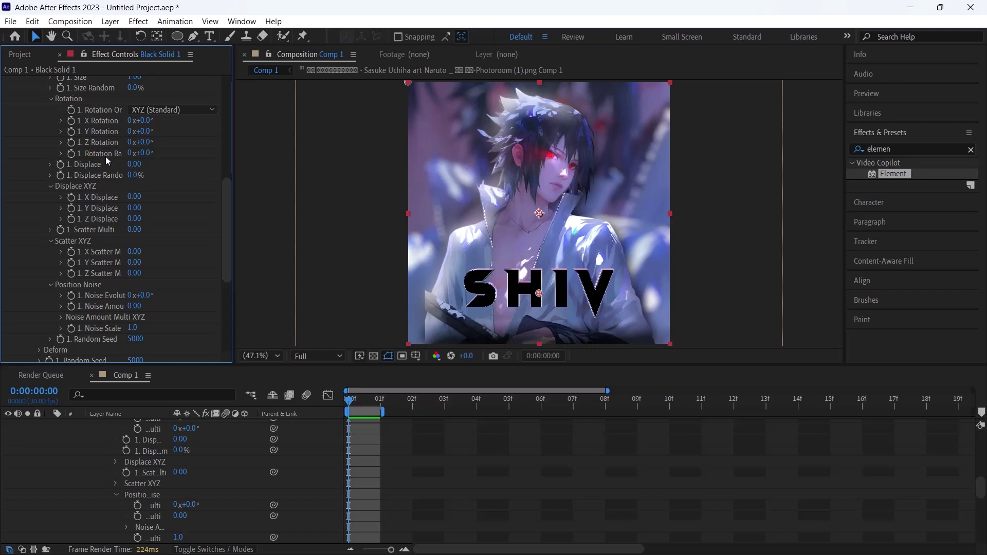
drag(147, 155, 233, 152)
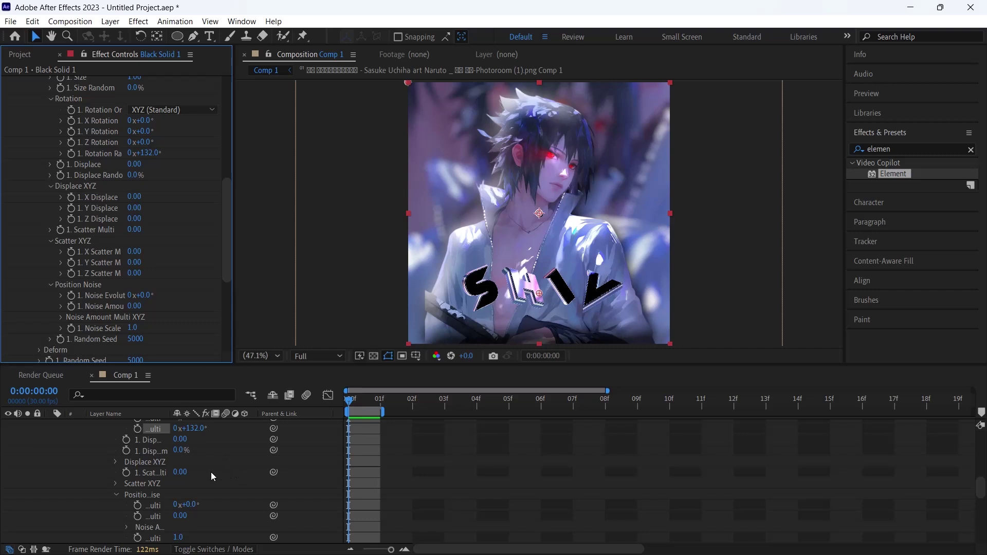
scroll(206, 473, up, 10)
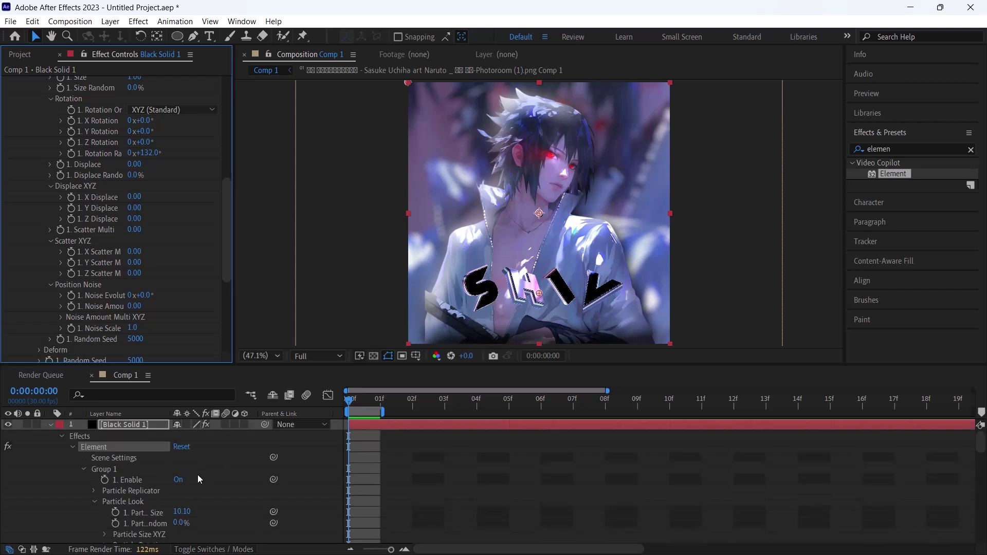
click(47, 424)
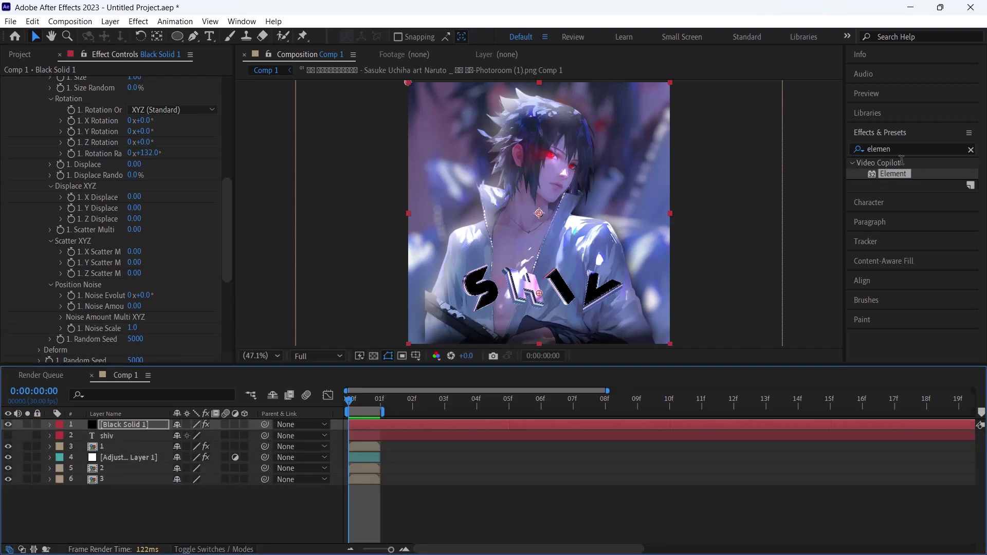
Apply the Plugin Everything Deep Glow effect to Black Solid 1 with a radius of 200.
drag(901, 148, 824, 149)
text(deep)
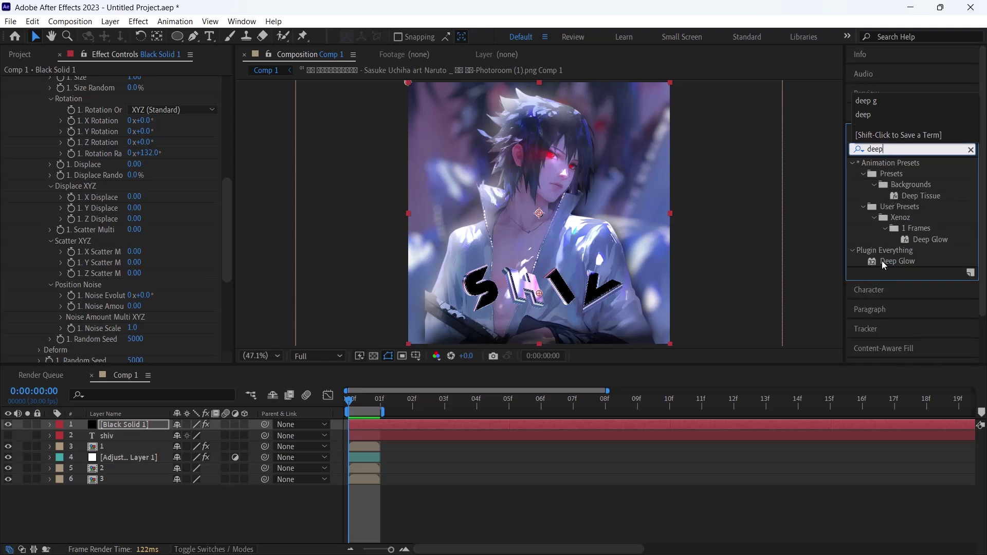
drag(880, 260, 390, 424)
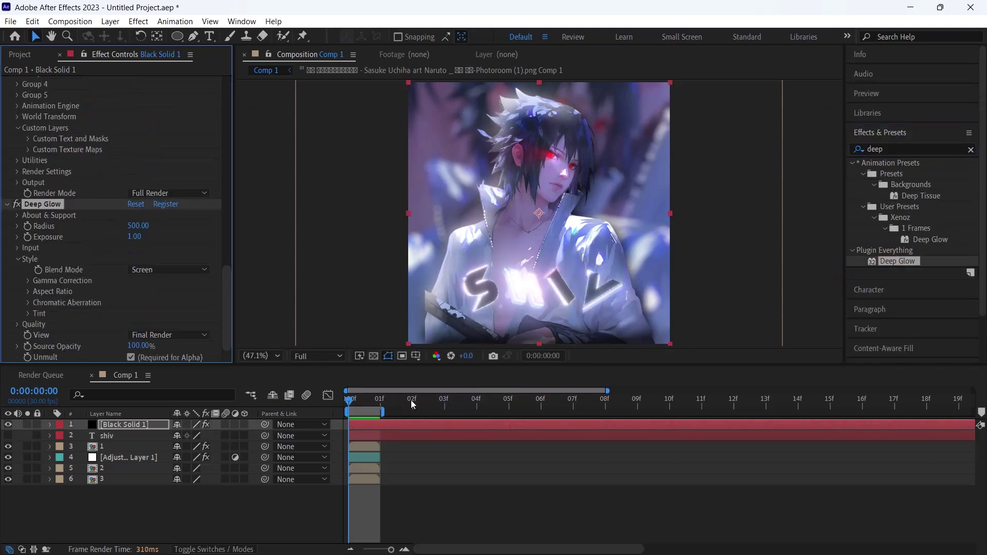
click(138, 226)
text(200)
key(Return)
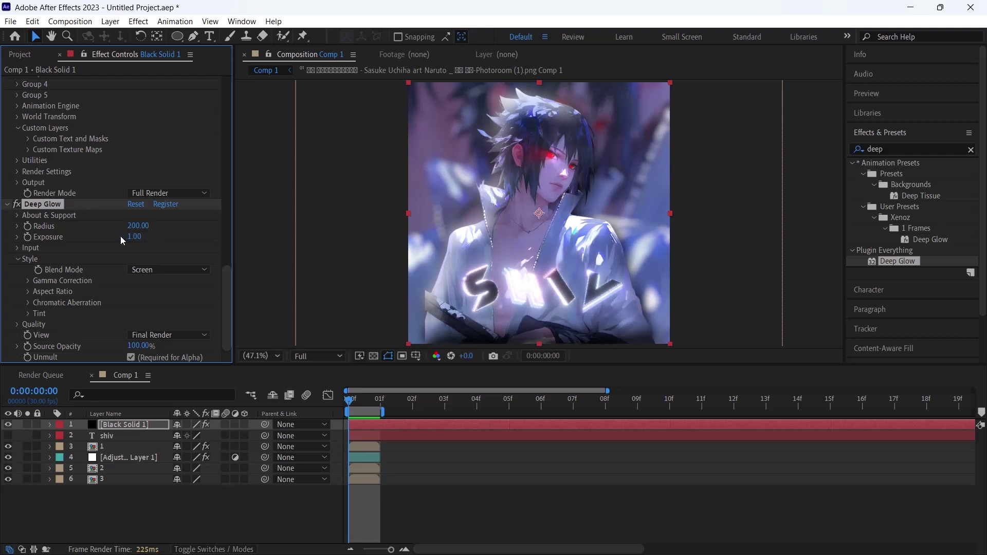
Try a Deep Glow exposure of 0.40, settle on 0.20, and deselect the layer.
click(134, 237)
text(.40)
key(Return)
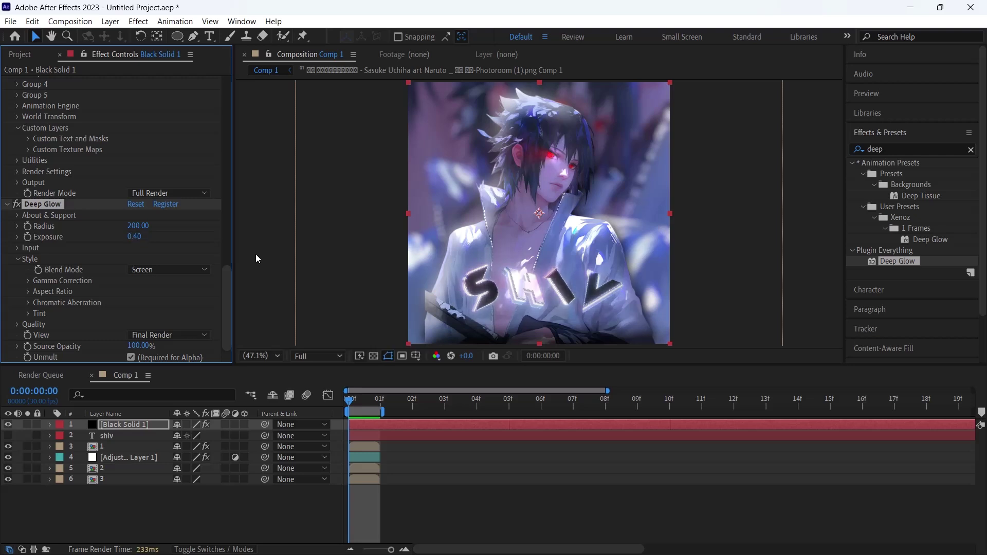
click(138, 236)
text(.20)
key(Return)
click(258, 522)
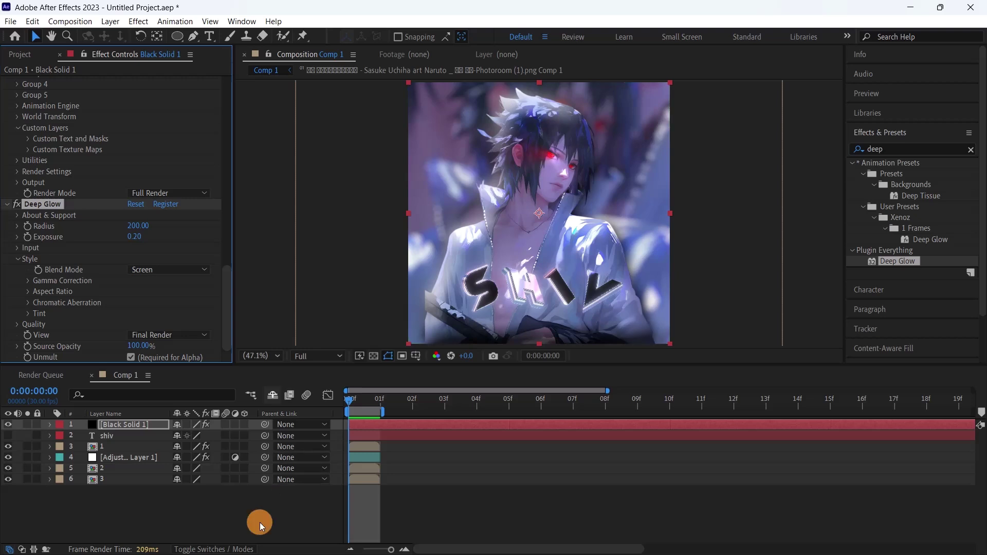
Apply the Perspective Drop Shadow effect to Black Solid 1 with 100% opacity.
click(897, 148)
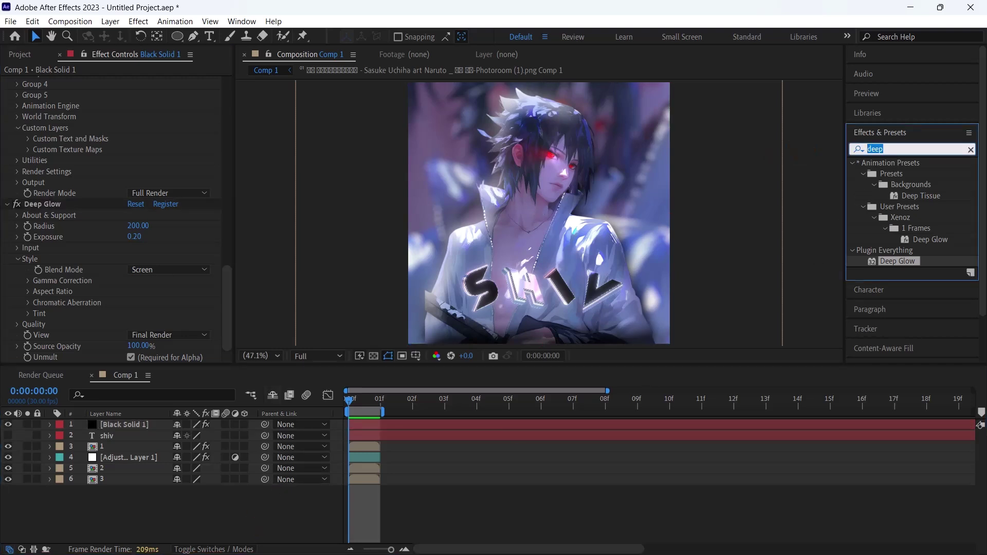
text(drop shad)
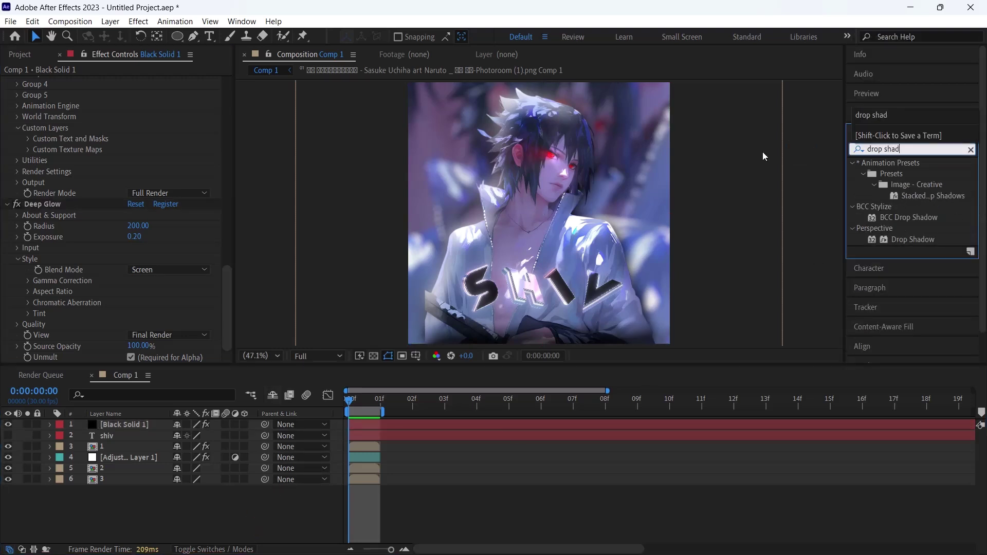
drag(908, 239, 396, 422)
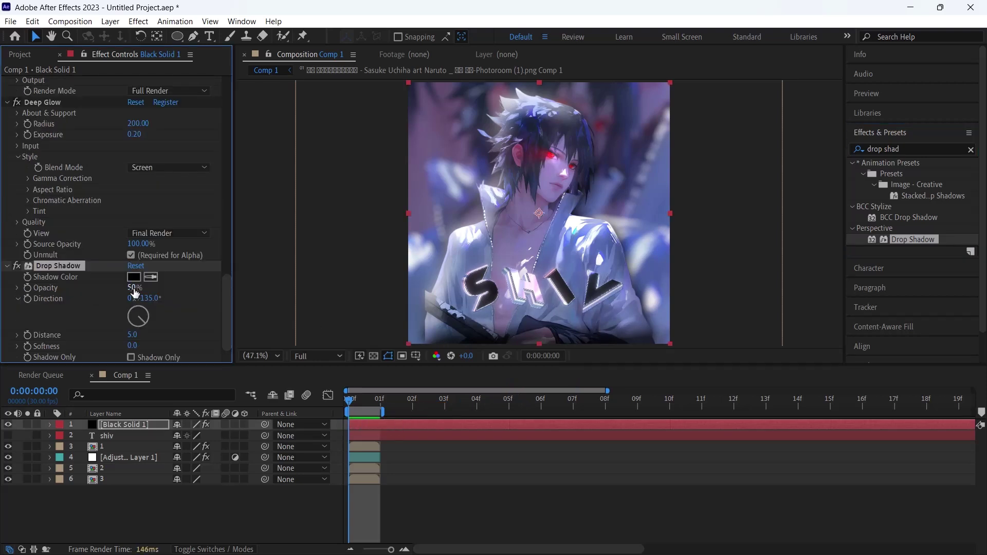
drag(134, 288, 287, 295)
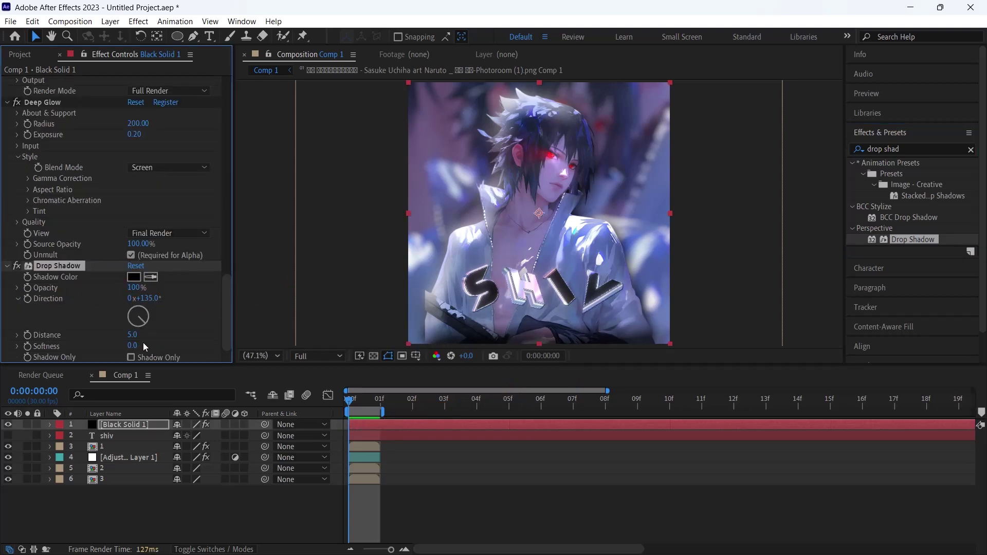
Set the drop shadow's softness to 104 and duplicate Black Solid 1.
drag(131, 346, 201, 346)
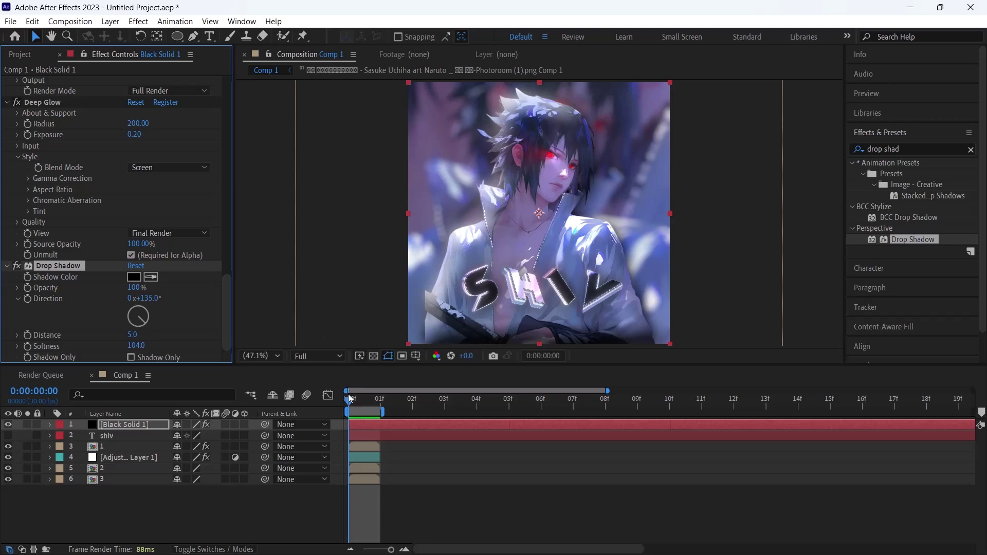
click(353, 423)
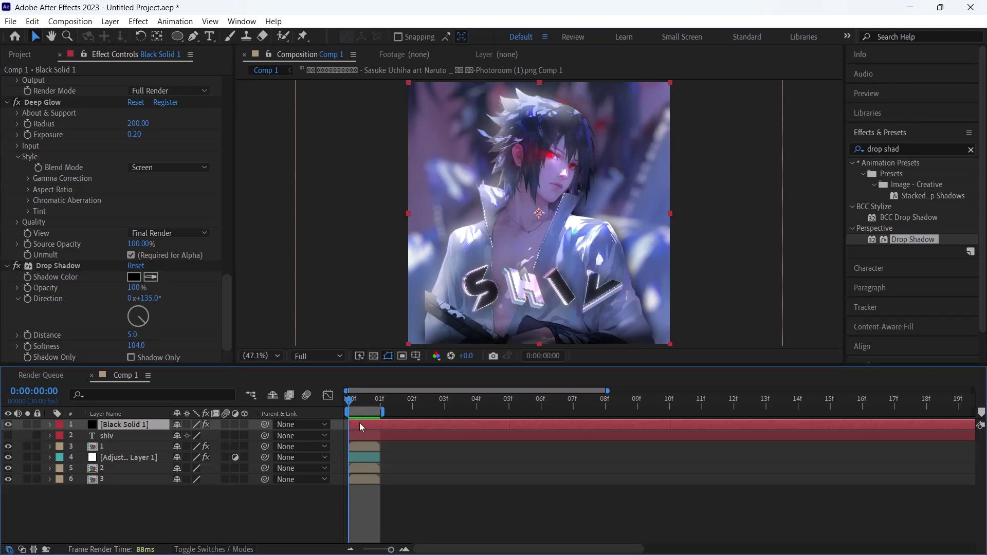
key(ctrl+d)
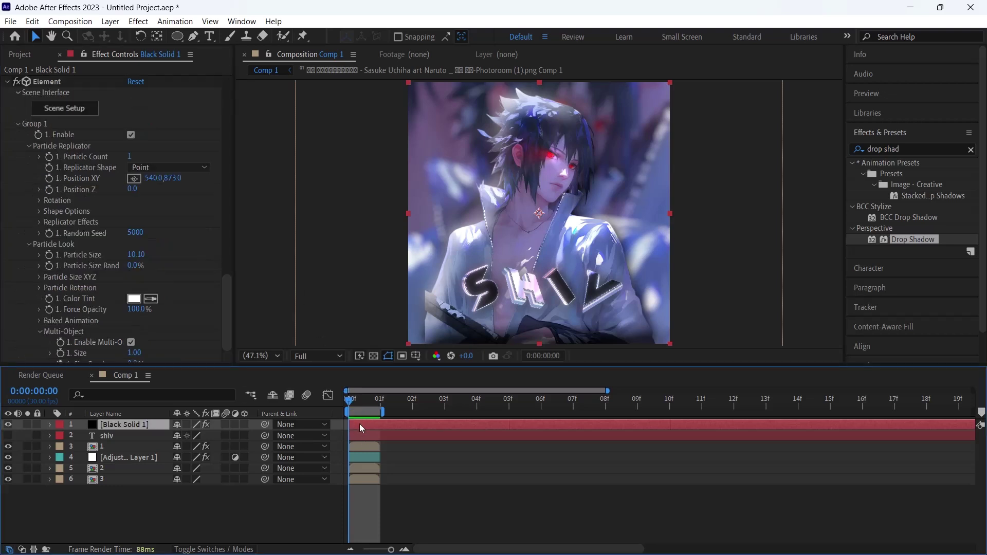
Apply the Sapphire S_EdgeDetect effect to the upper Black Solid 1 copy and set its effect mode to Mono Edges.
click(867, 151)
text(s)
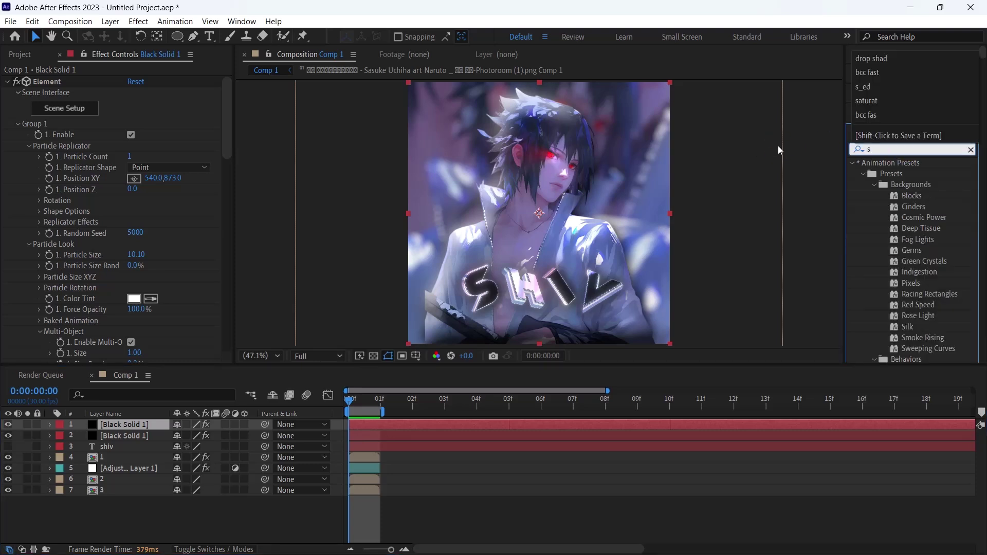
text(_ed)
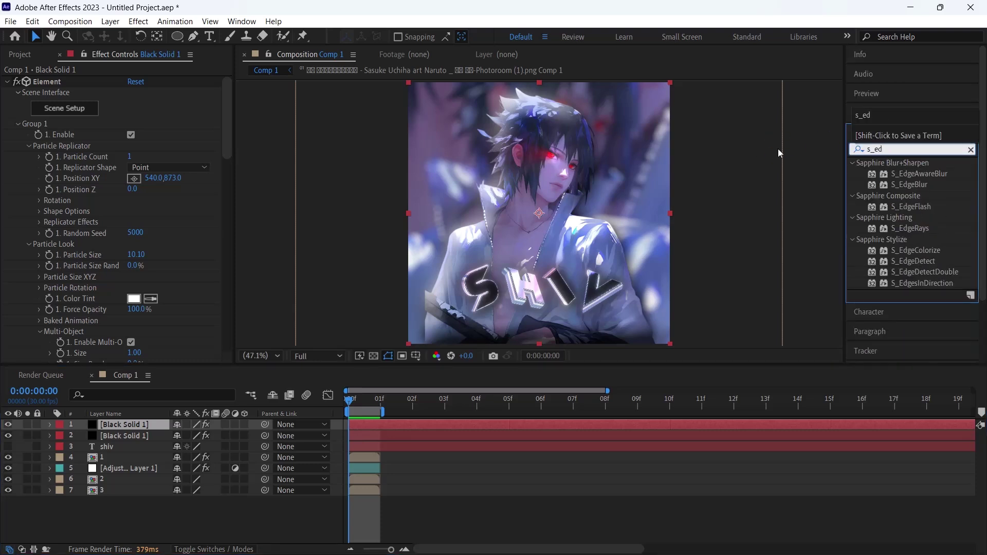
text(g)
click(914, 262)
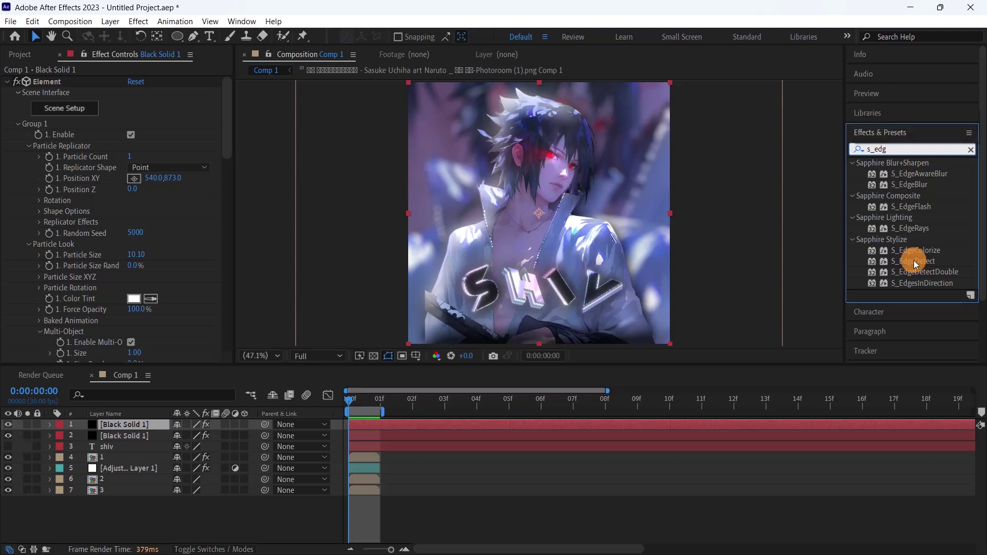
drag(914, 263, 379, 420)
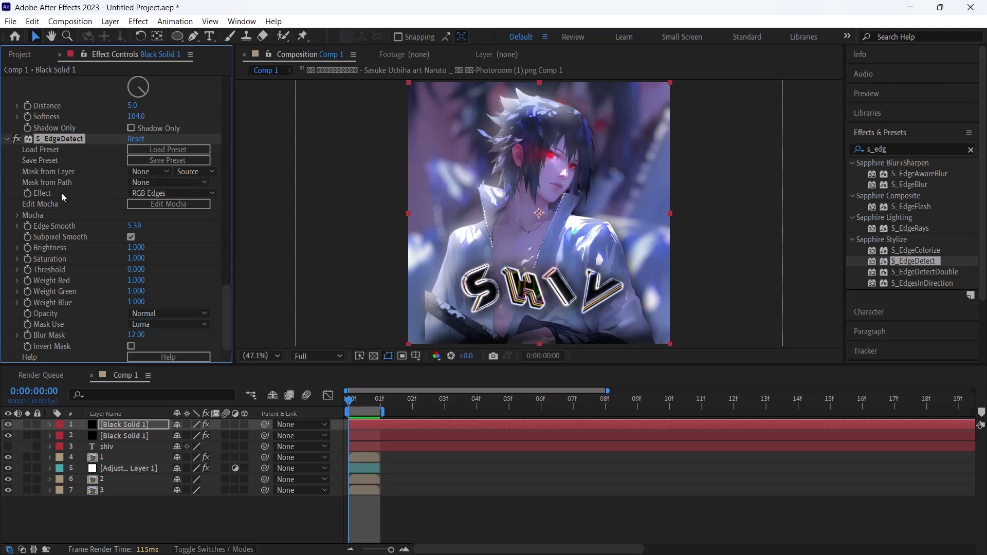
click(141, 193)
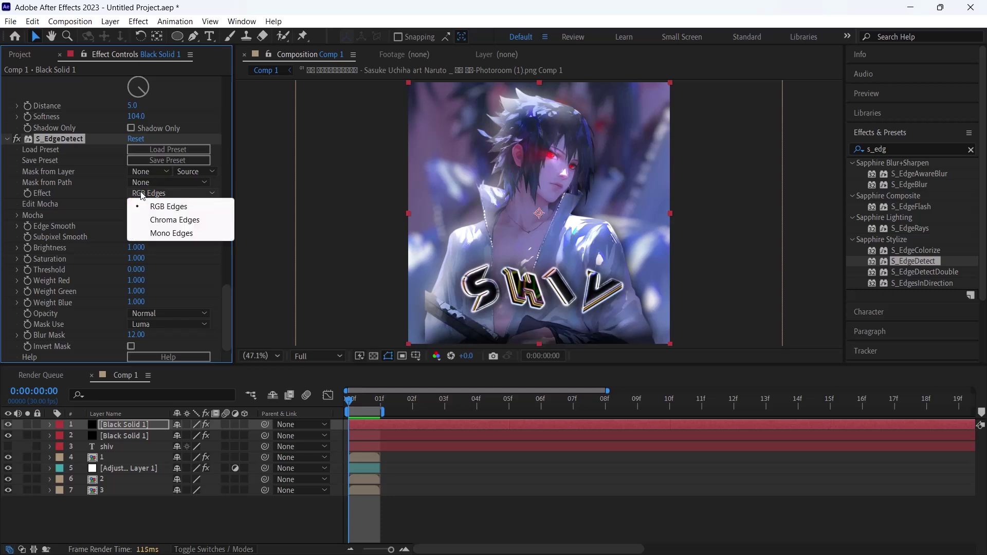
click(163, 234)
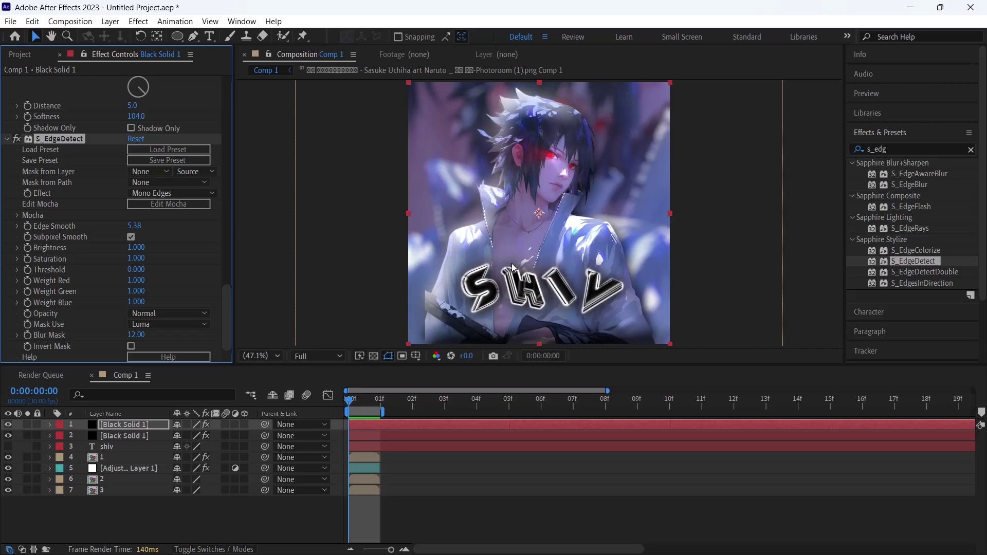
Change the upper Black Solid 1 copy's blending mode to Screen and deselect it.
right_click(370, 420)
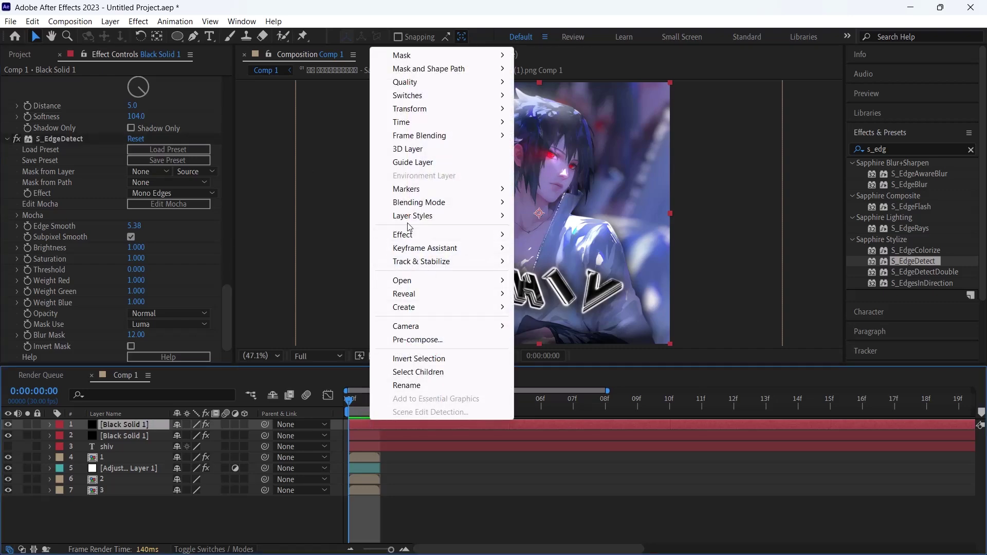
mouse_move(418, 202)
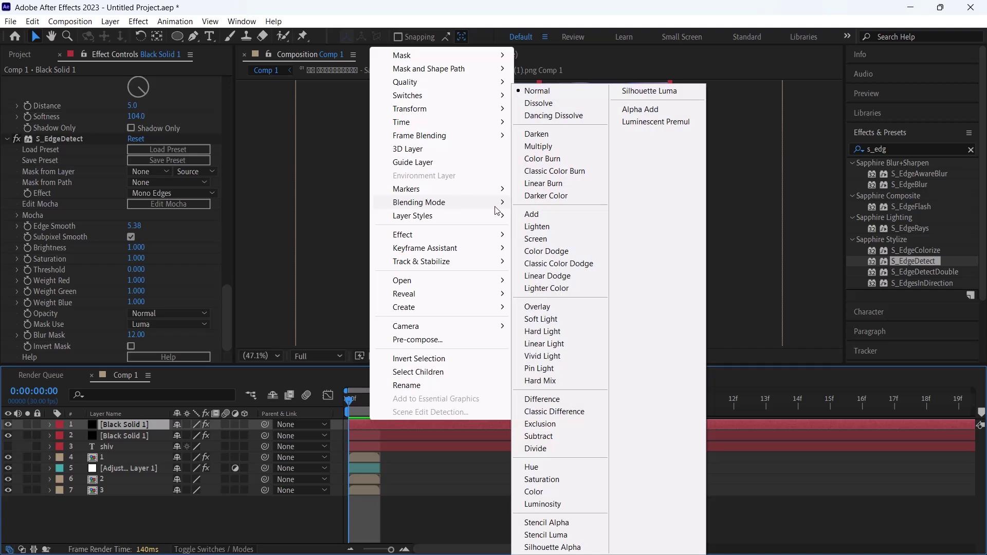
click(541, 239)
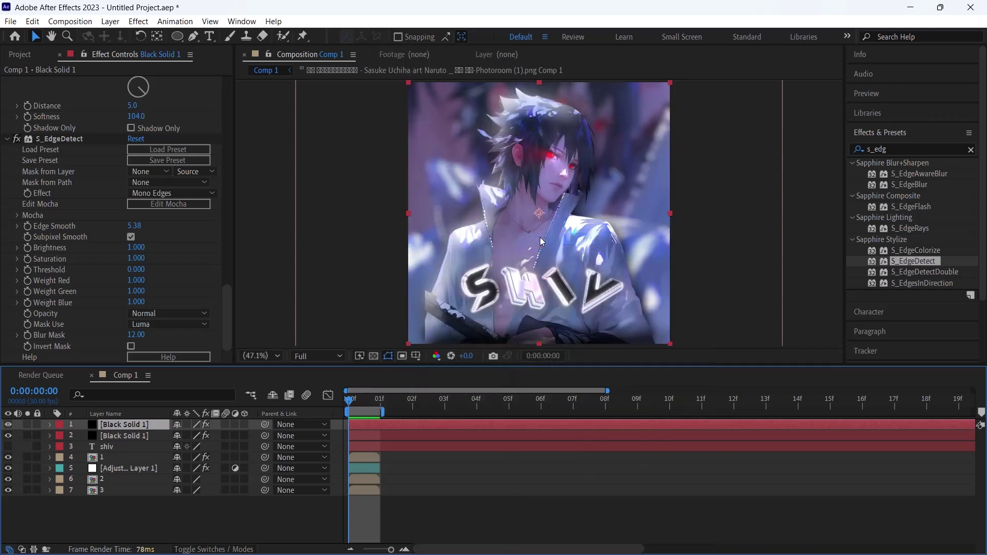
click(290, 532)
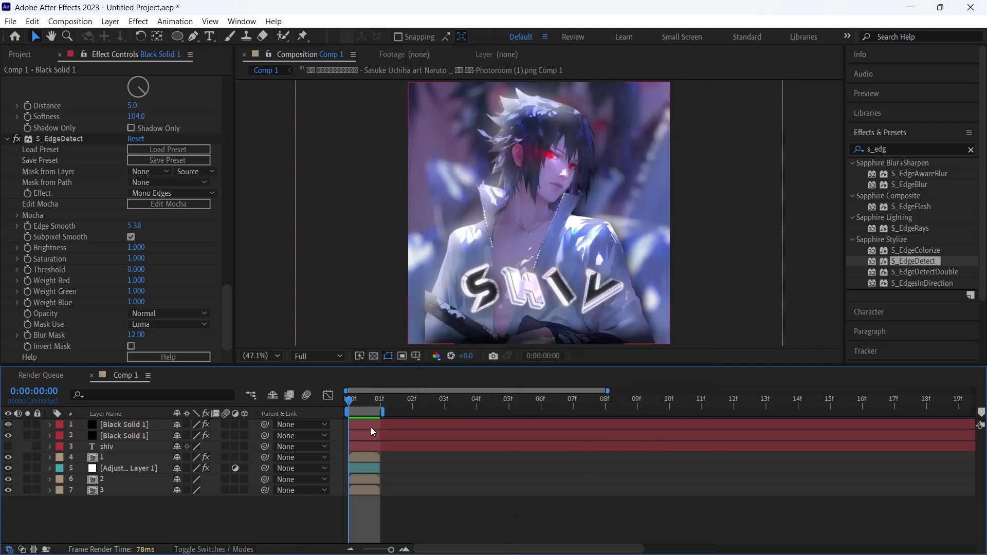
Lower the opacity of the upper Black Solid 1 copy to 94%.
click(371, 427)
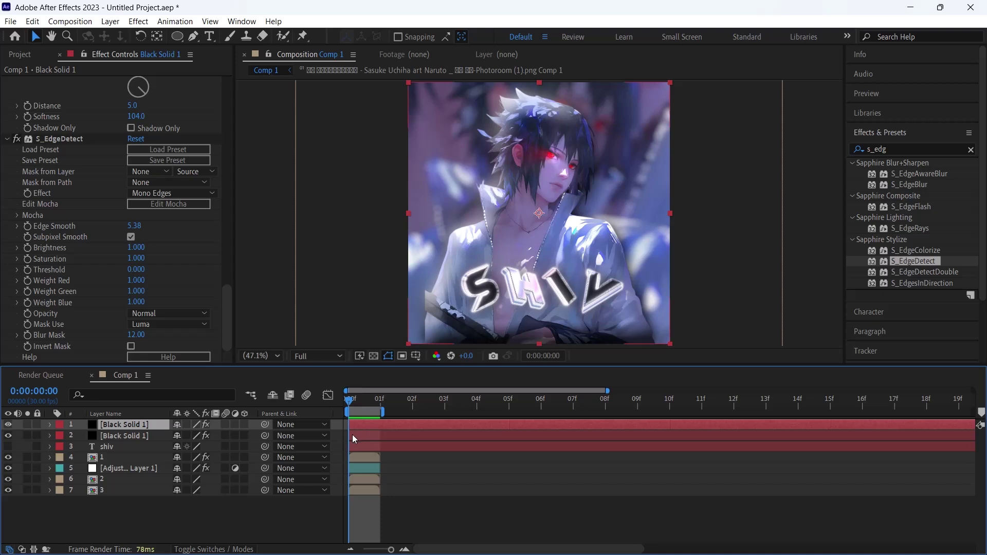
key(s)
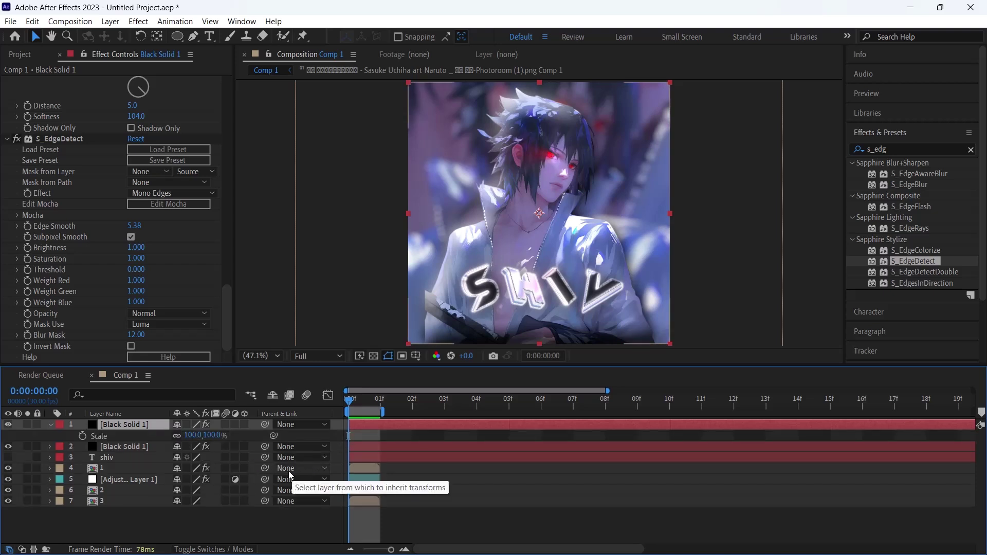
key(t)
drag(185, 438, 162, 441)
click(269, 524)
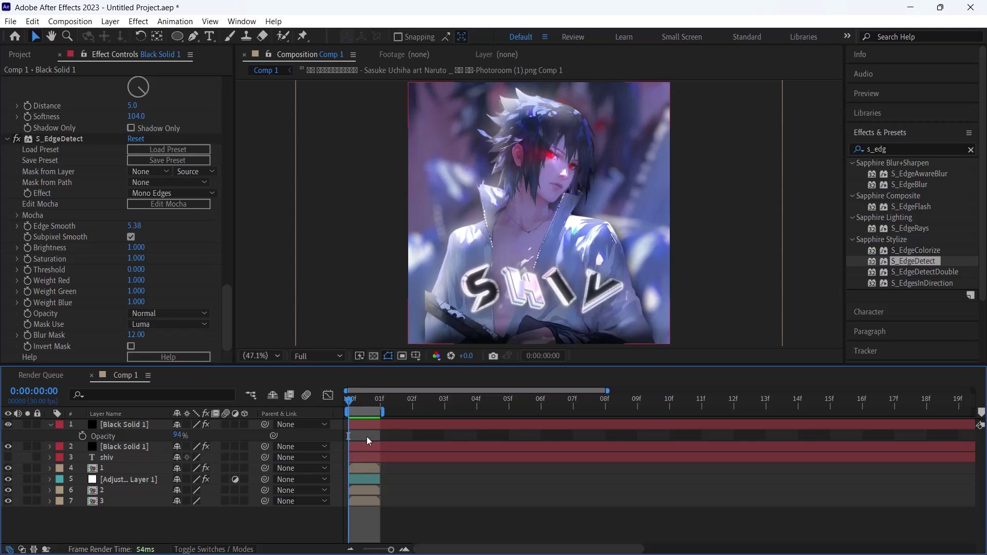
Cut both black solids and the text layer at frame 1, remove the remainders, and collapse the top layer's properties.
click(364, 424)
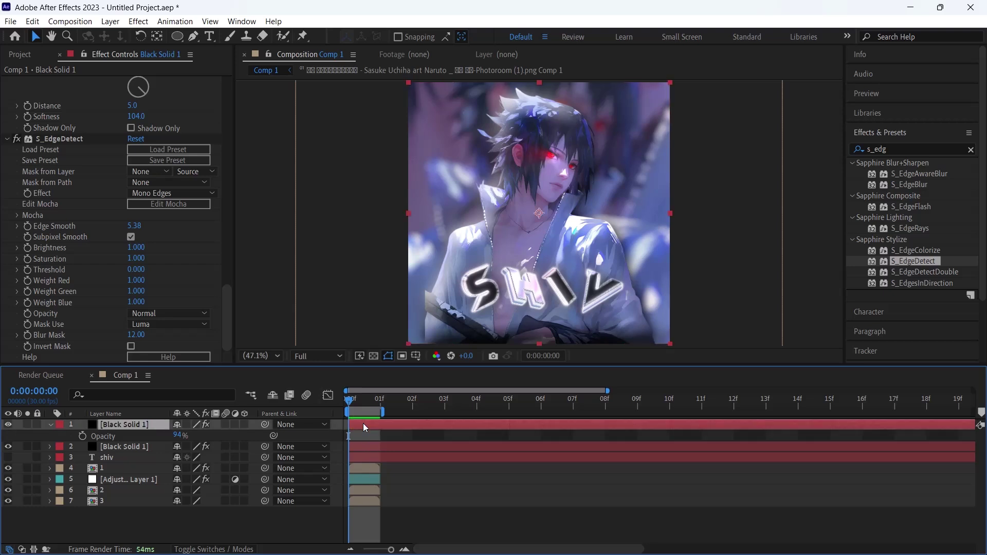
click(379, 401)
click(384, 455)
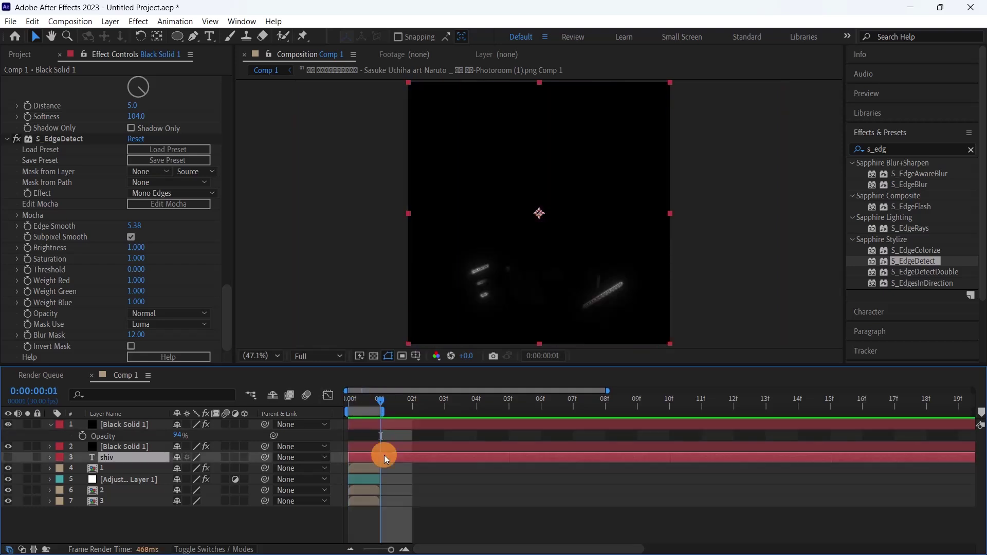
shift+click(394, 425)
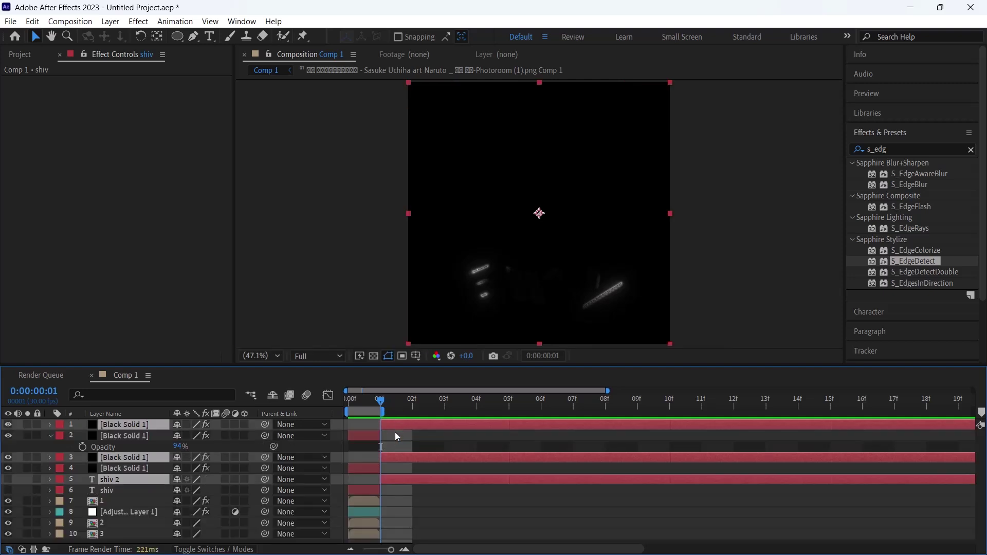
key(alt+bracketright)
drag(381, 402, 319, 406)
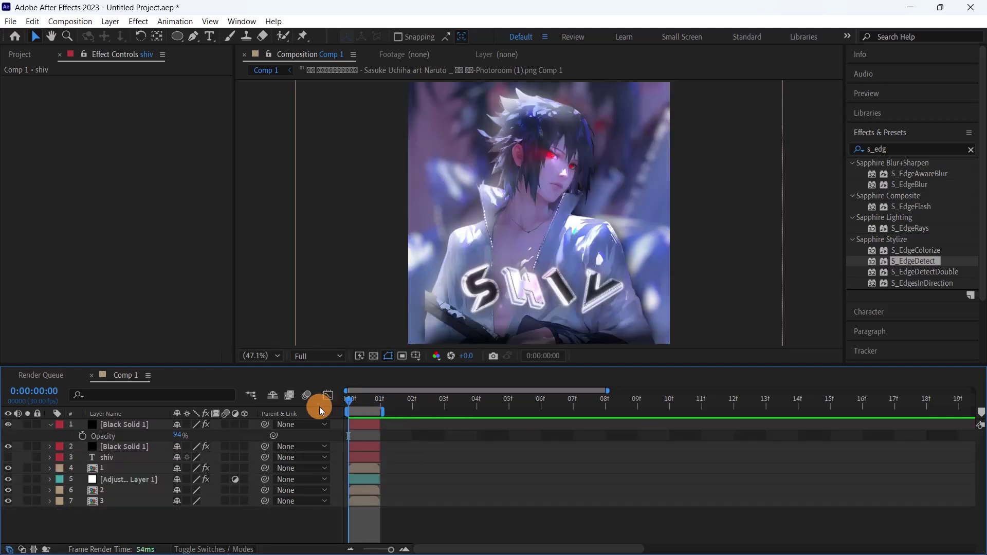
click(50, 424)
Add an adjustment layer above all layers and apply the EZRA cc 1 color correction preset to it.
click(363, 425)
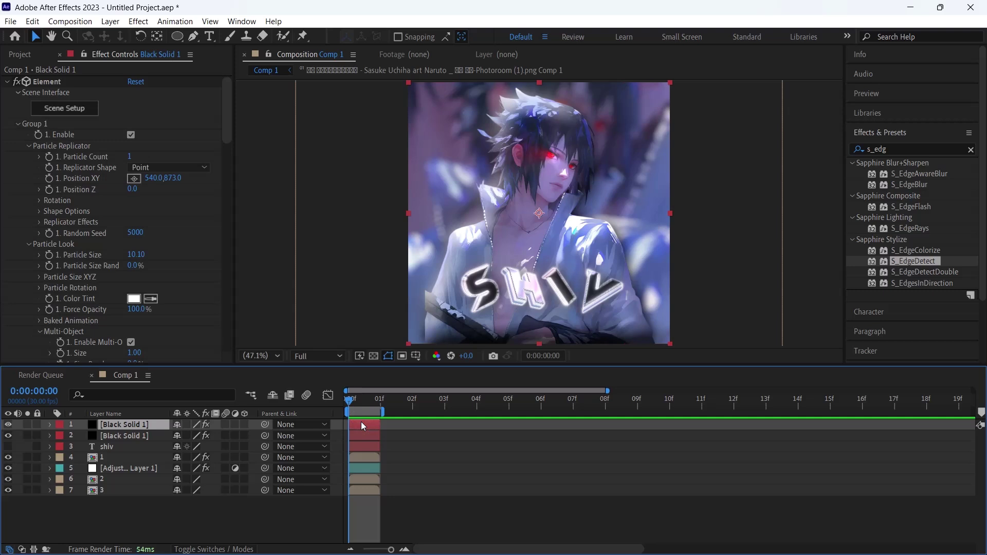
key(ctrl+alt+y)
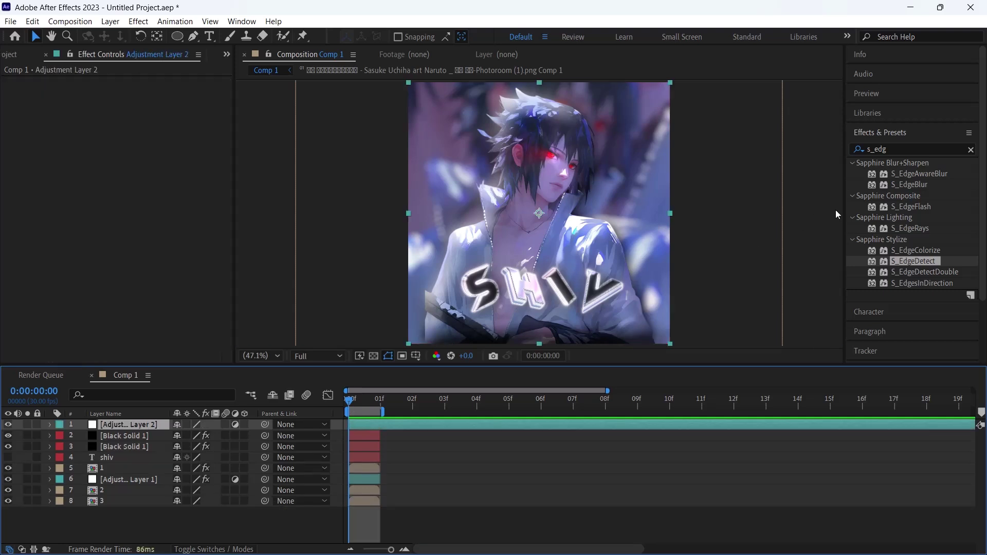
drag(920, 149, 756, 141)
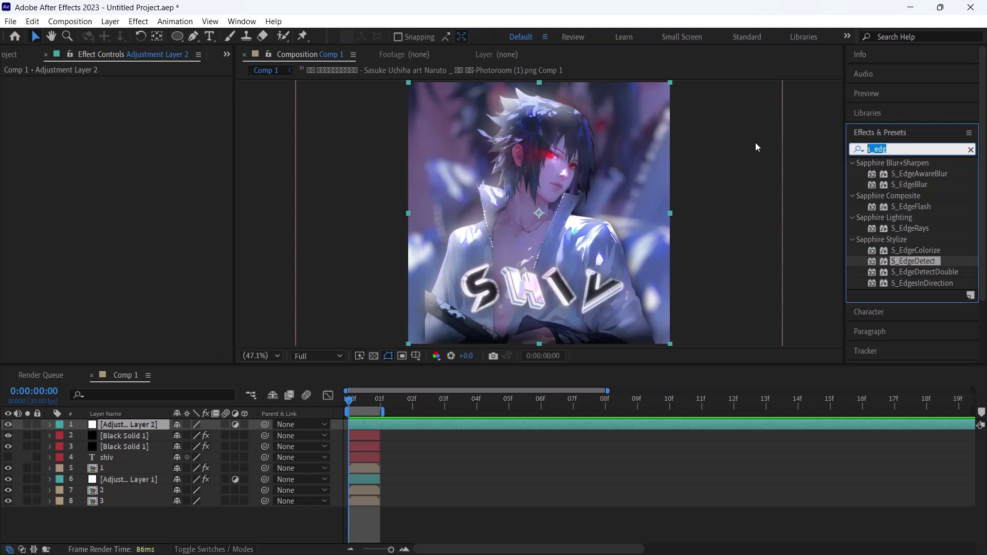
text(ezra)
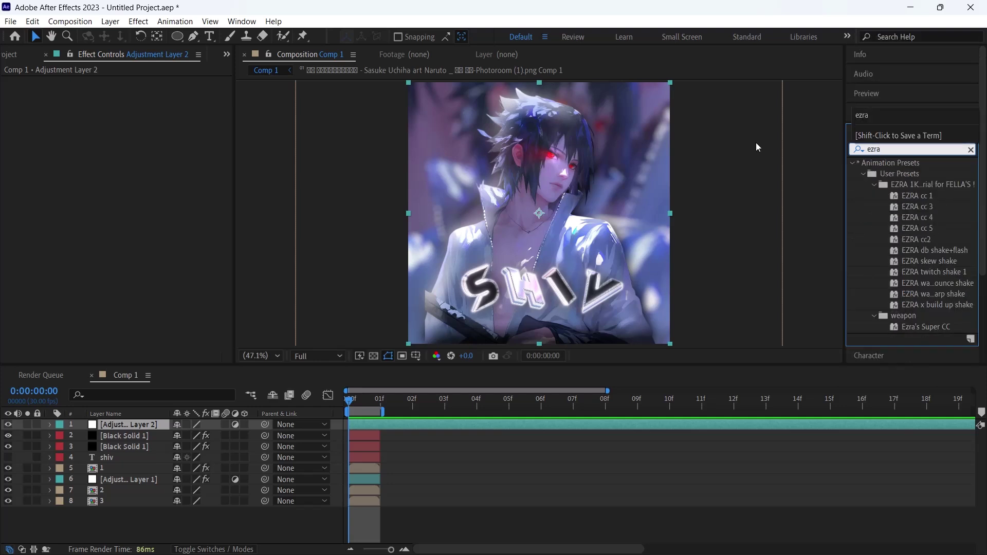
drag(917, 196, 376, 424)
drag(378, 421, 377, 422)
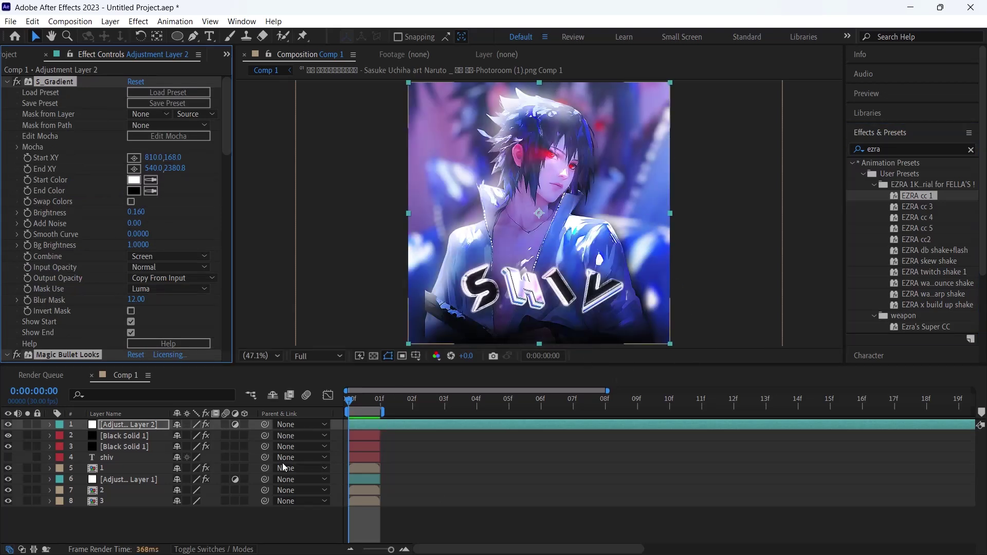
Split the new adjustment layer at frame 1, delete the remainder, and return the playhead to the start.
click(379, 402)
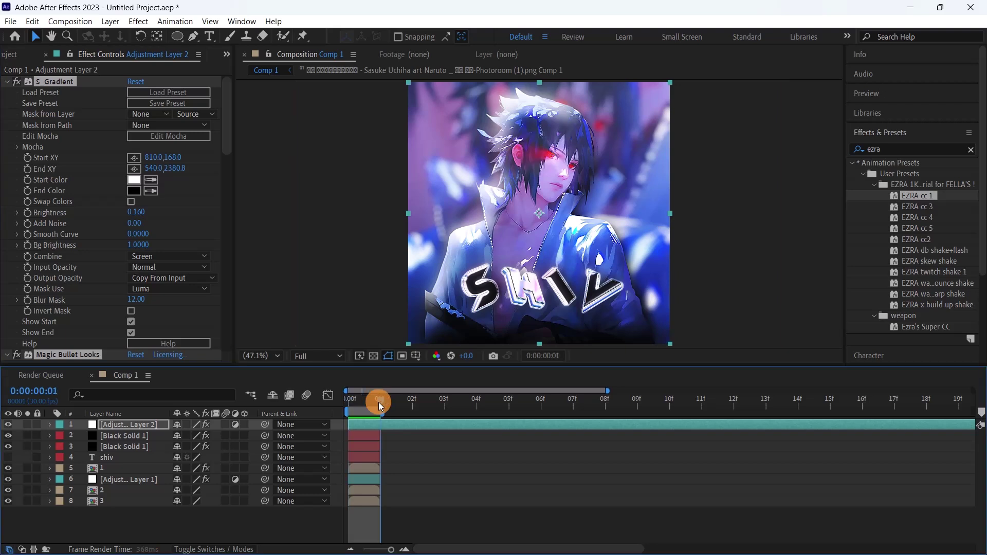
key(ctrl+shift+d)
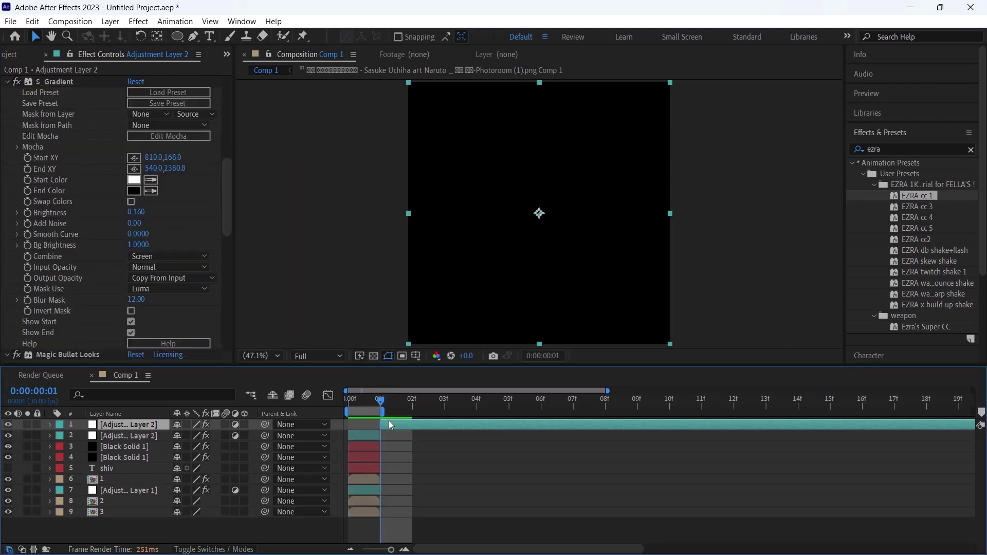
key(Delete)
drag(365, 399, 350, 407)
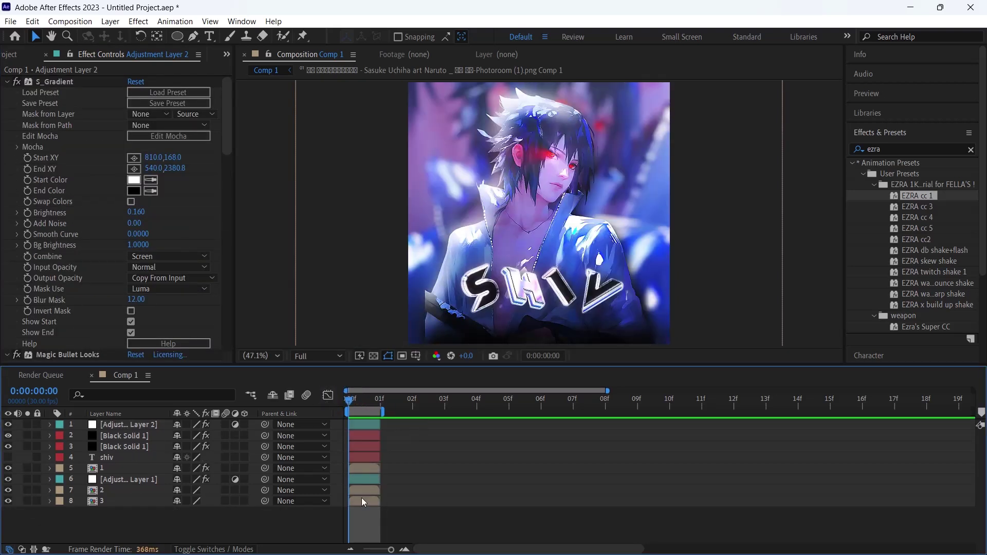
Pre-compose all eight layers of Comp 1 into one composition with the default name.
click(360, 499)
shift+click(365, 424)
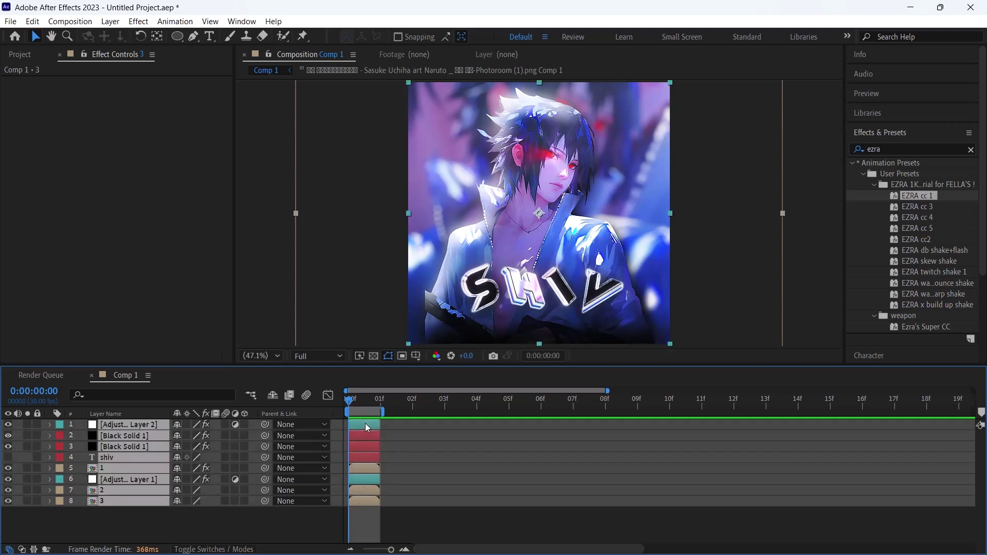
right_click(365, 424)
click(414, 341)
click(524, 366)
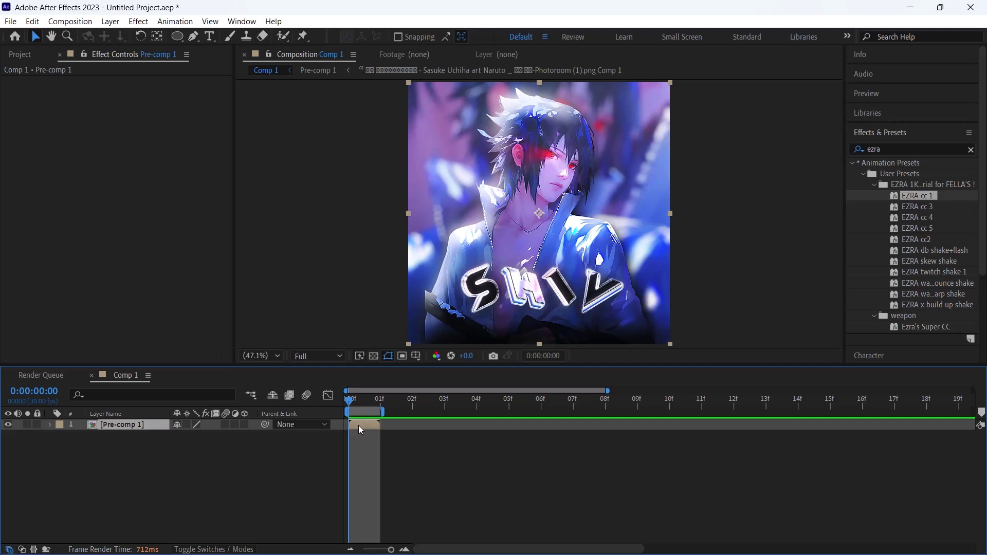
Duplicate the Pre-comp 1 layer twice and rename the top copy "character".
key(ctrl+d)
key(ctrl+d)
right_click(116, 425)
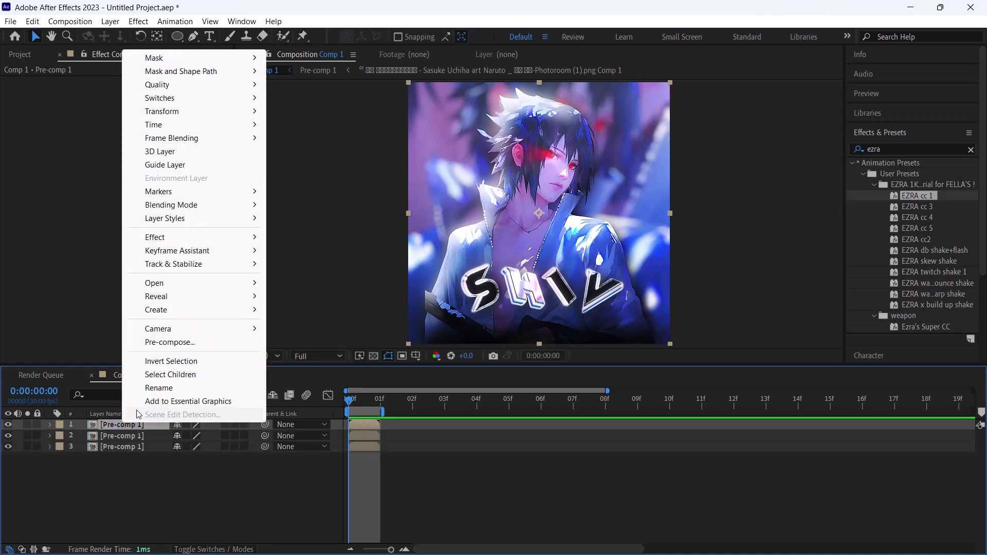
click(160, 387)
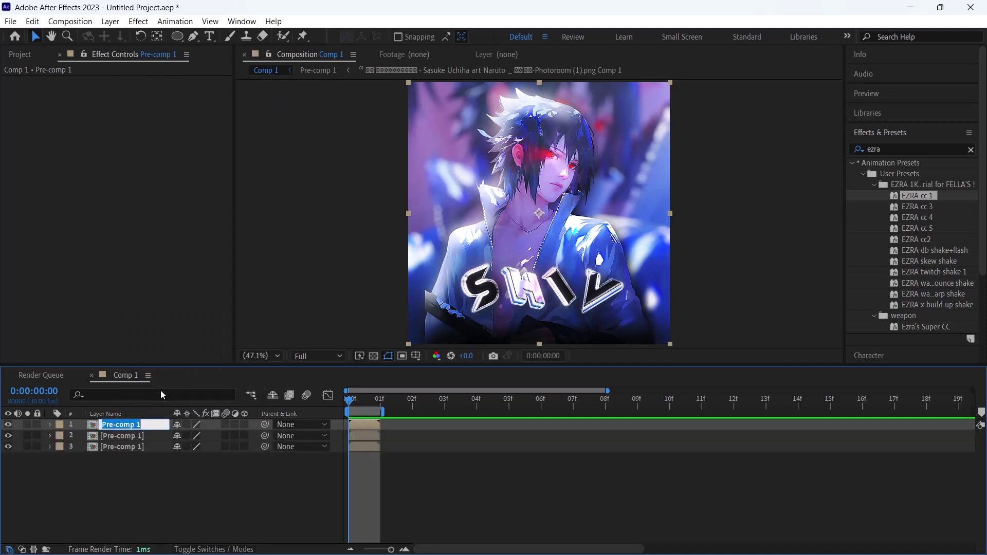
text(char)
key(Return)
Rename the second Pre-comp 1 layer "ring".
click(115, 438)
right_click(116, 437)
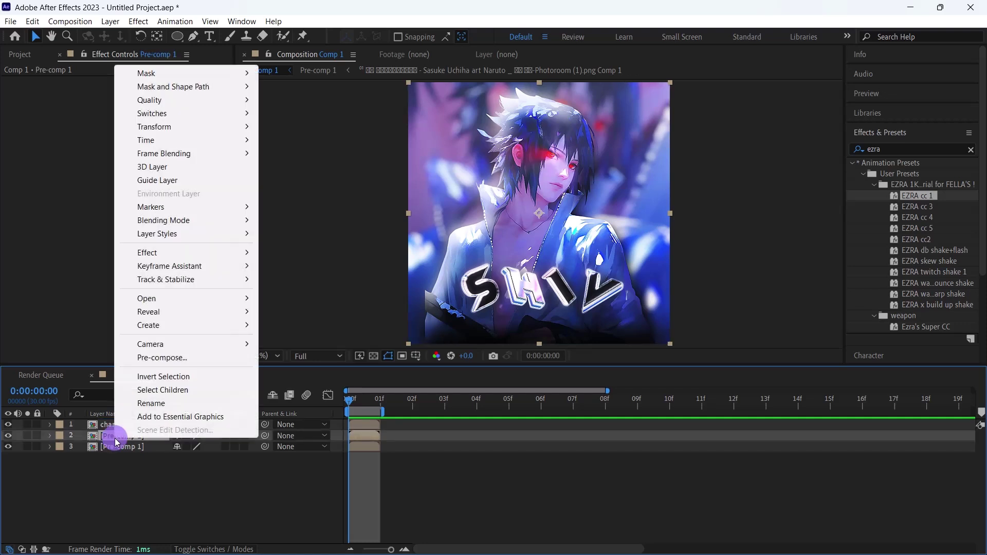
click(141, 403)
text(ri)
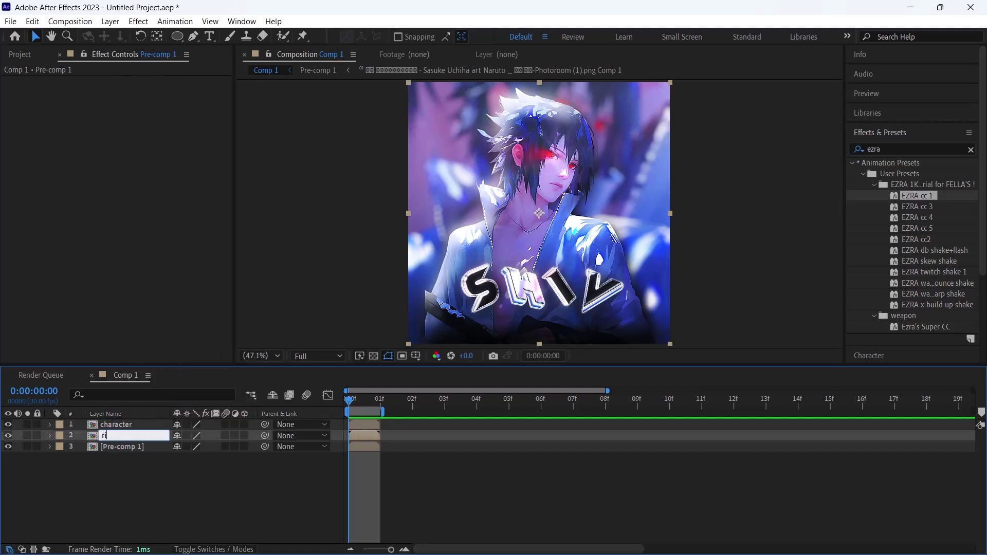
text(ng)
key(Return)
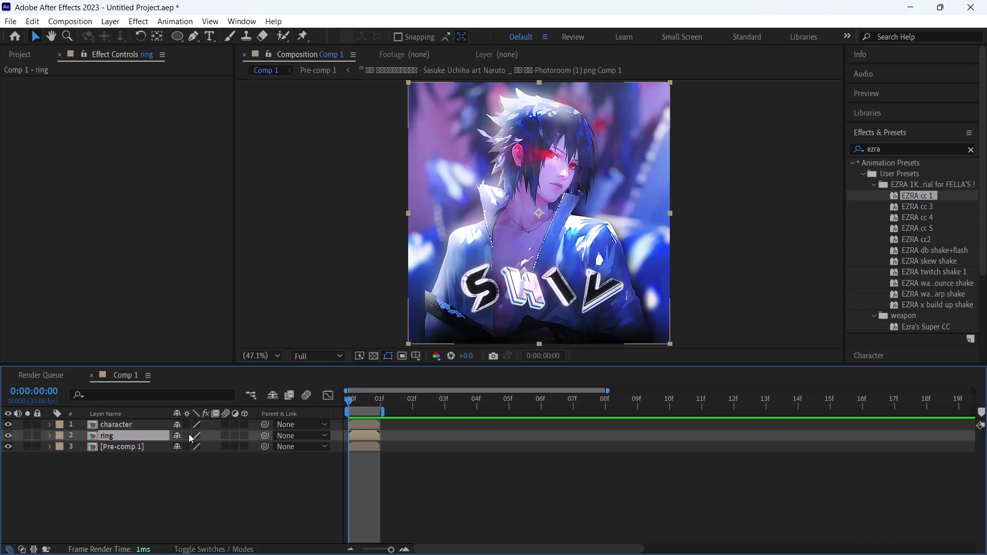
Rename the bottom Pre-comp 1 layer "background" and show the Mode and Track Matte columns in the timeline.
right_click(137, 445)
click(170, 408)
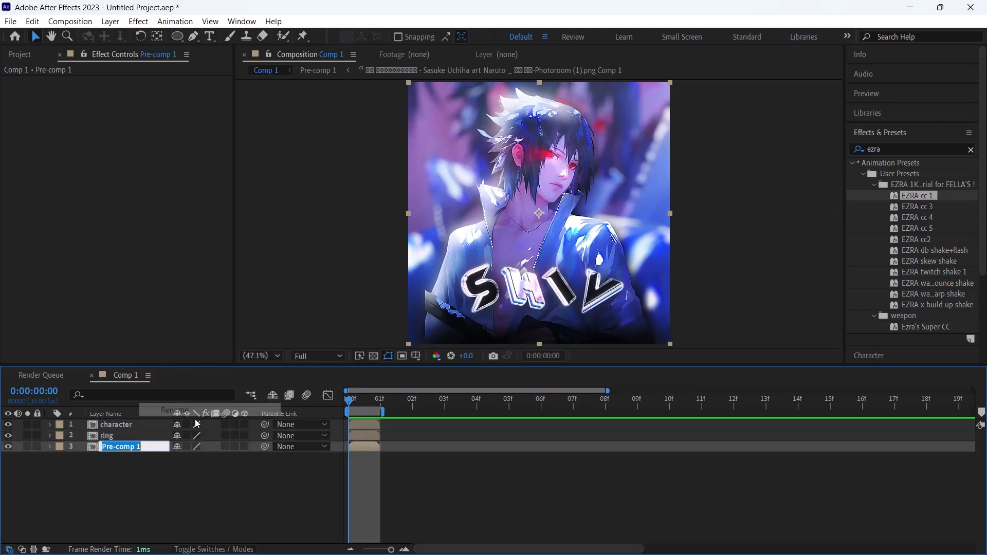
text(backg)
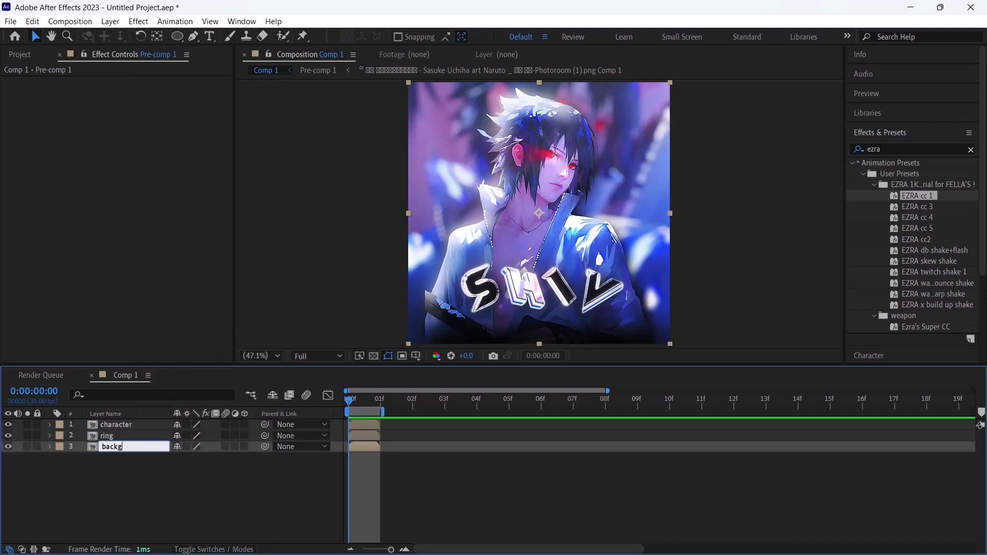
text(round)
key(Return)
click(244, 549)
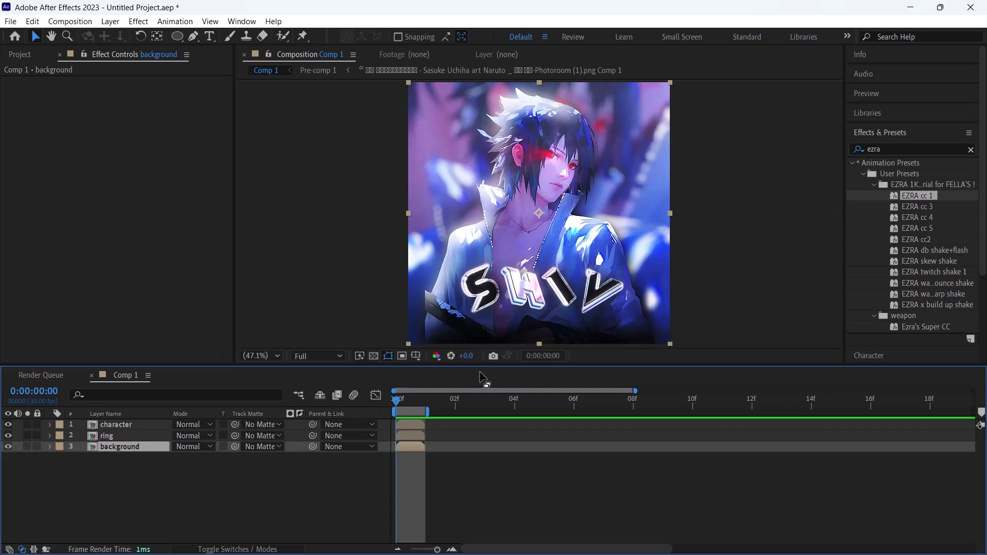
Open the character layer's composition and add the Form 6 video from D:'s drive-download-20241201T105817Z-001 folder as its top layer.
click(123, 425)
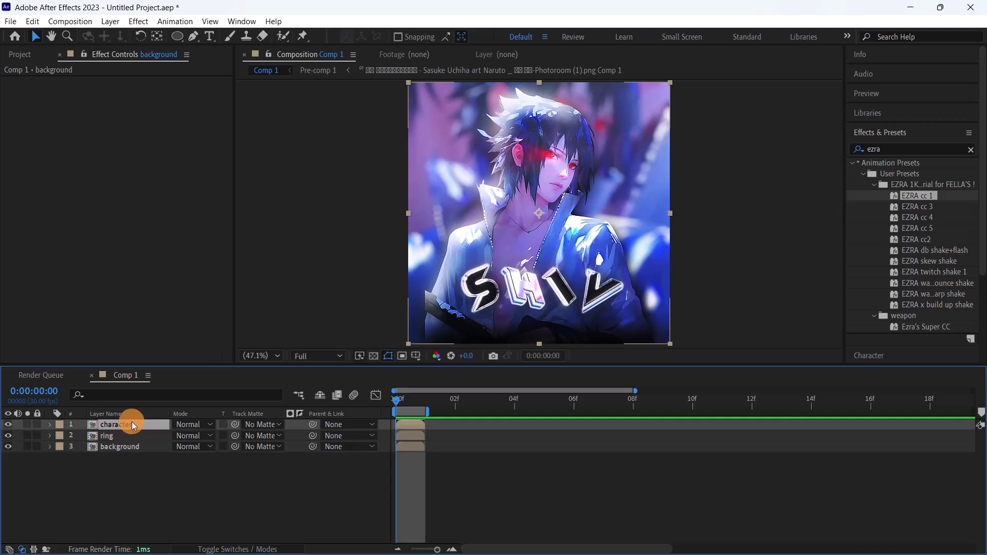
double_click(405, 425)
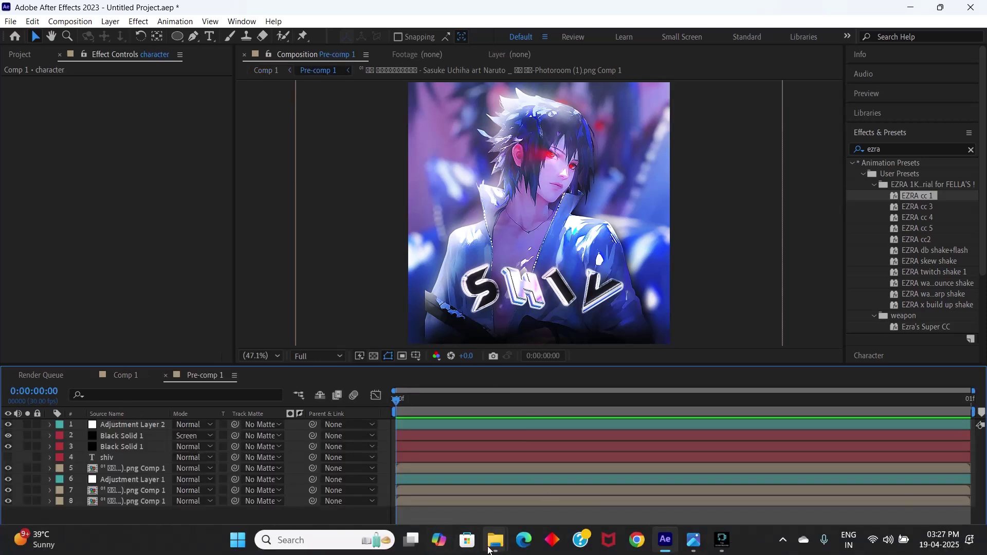
mouse_move(495, 540)
click(424, 497)
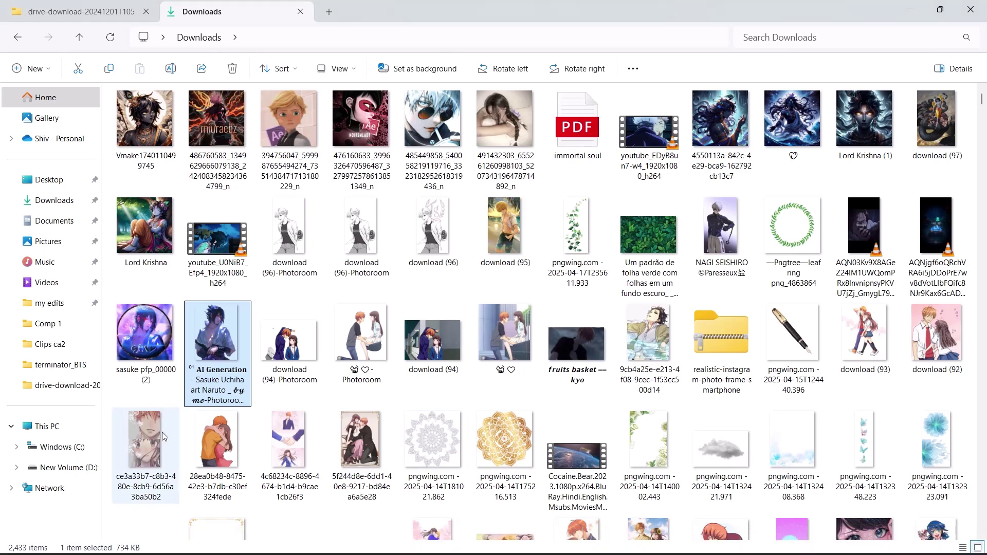
click(58, 468)
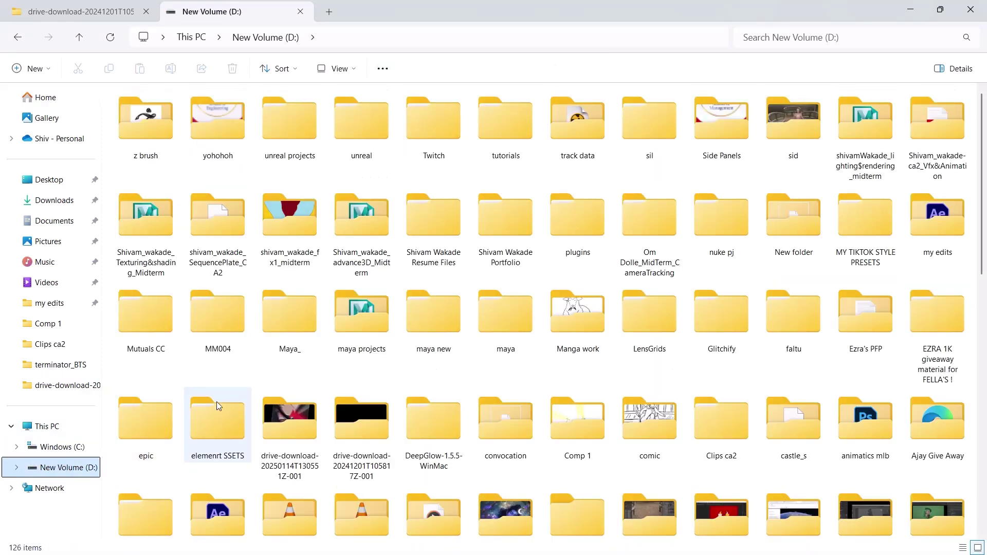
double_click(362, 433)
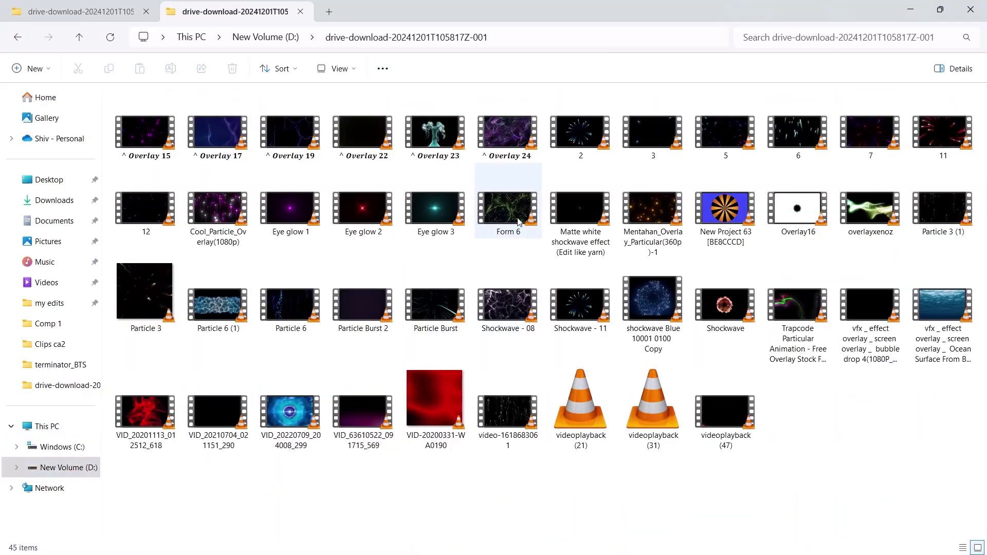
click(515, 224)
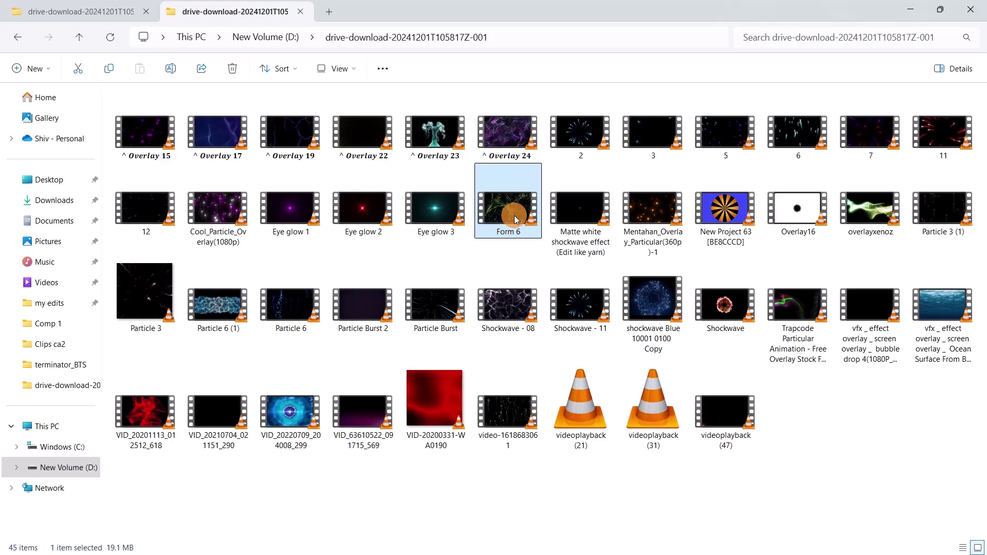
mouse_move(846, 550)
drag(847, 540, 414, 461)
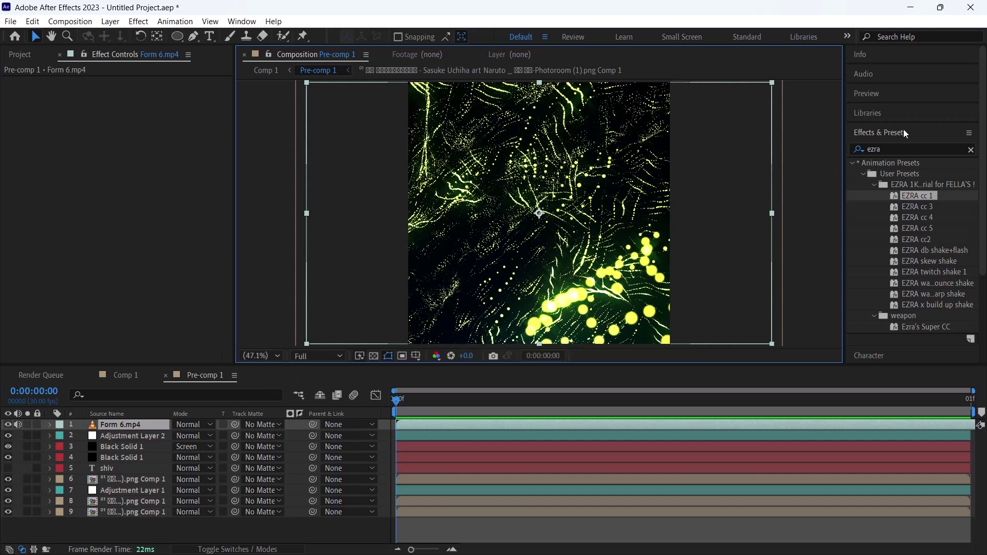
Apply the Hue/Saturation effect to the Form 6.mp4 layer and set Master Hue to 183°.
click(868, 148)
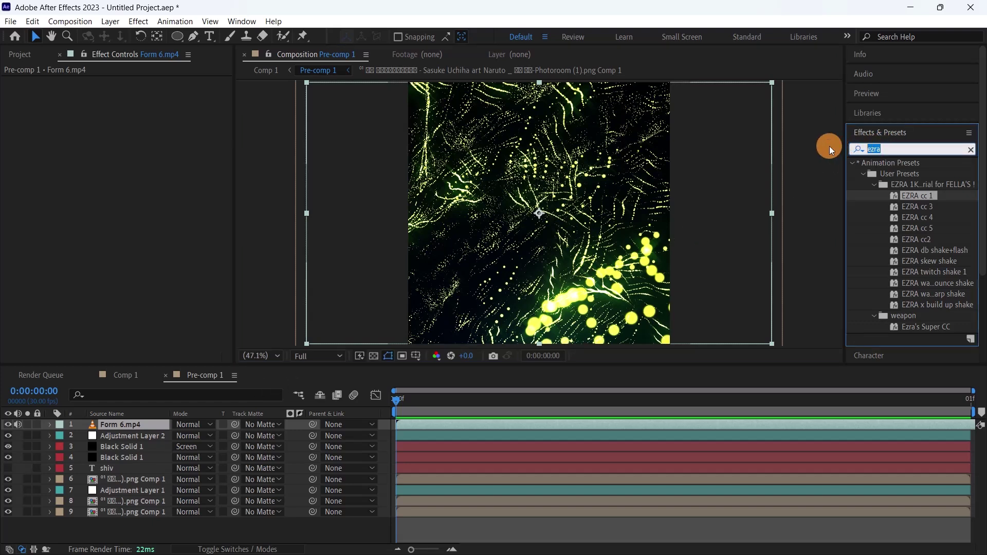
text(hue)
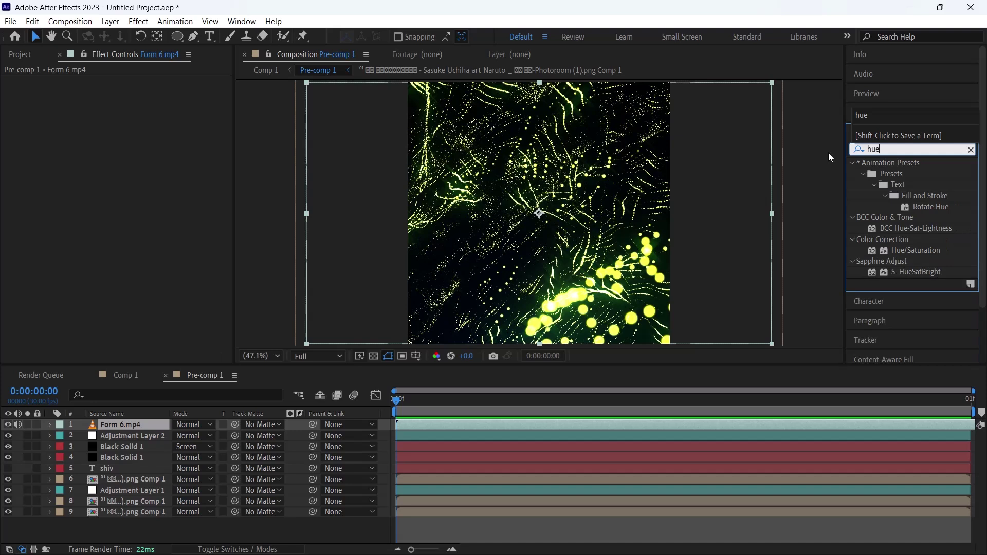
drag(917, 250, 434, 424)
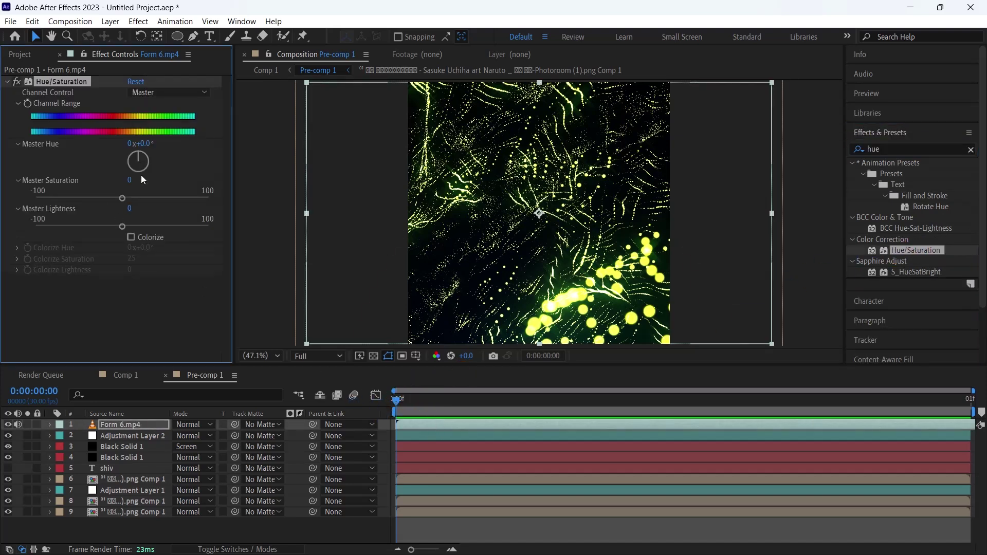
drag(146, 149, 279, 161)
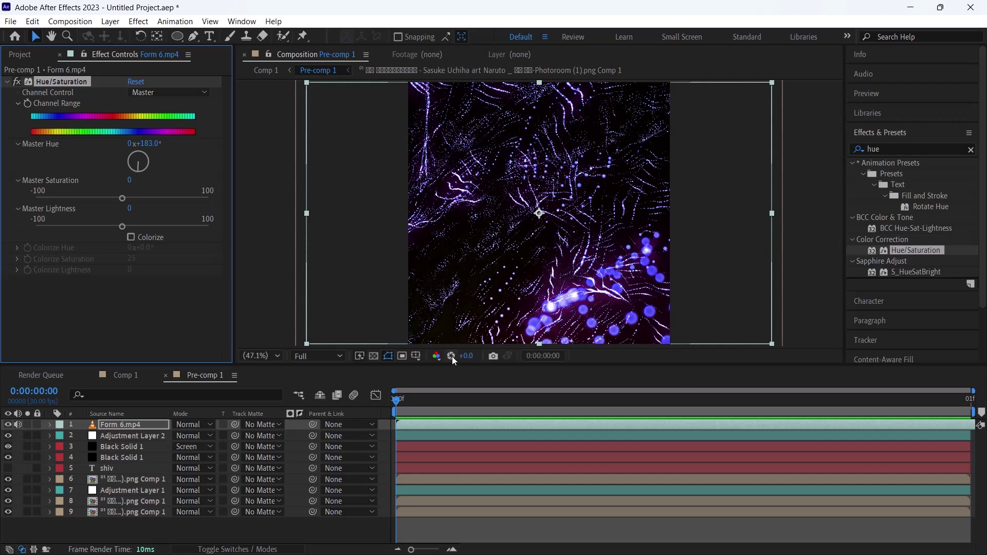
Set the Form 6.mp4 layer's blending mode to Screen.
right_click(422, 426)
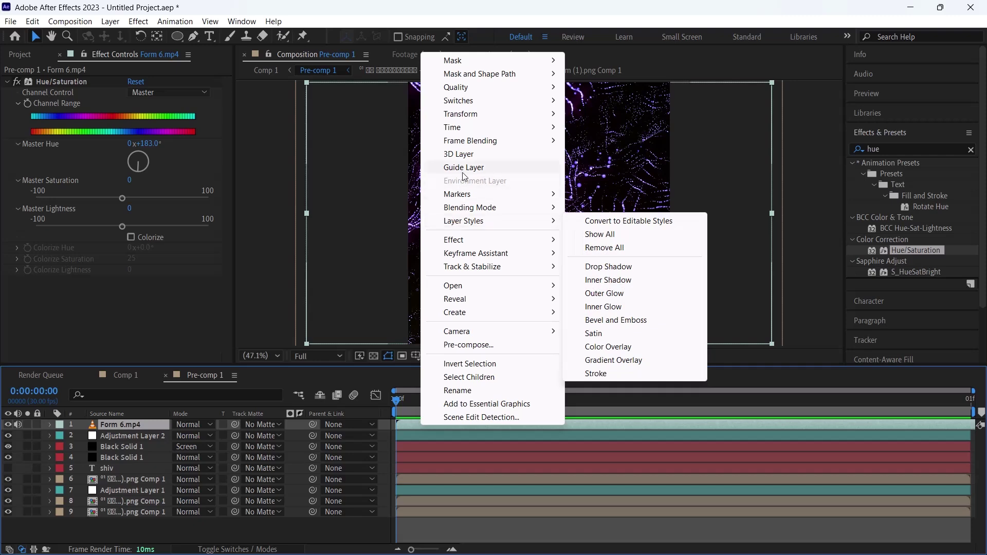
mouse_move(464, 208)
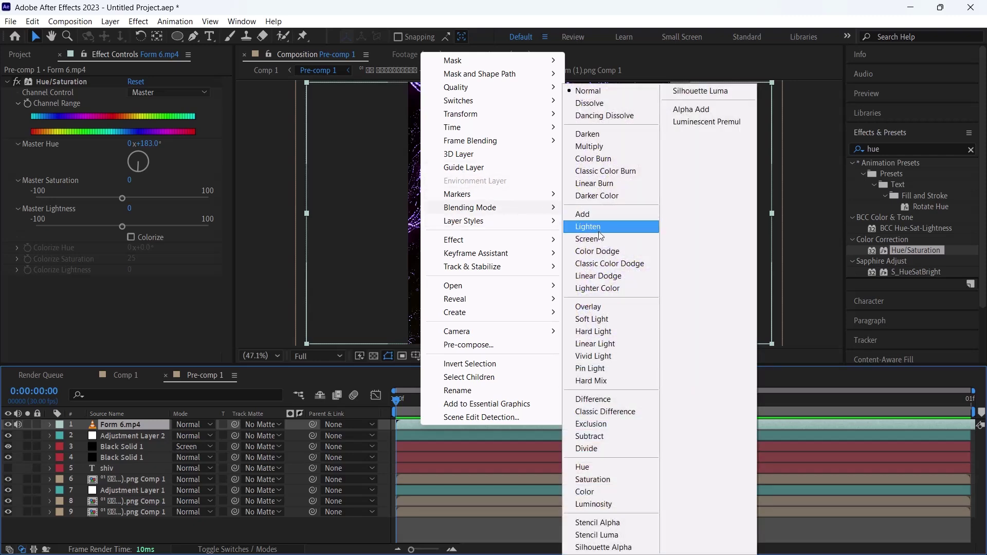
click(596, 241)
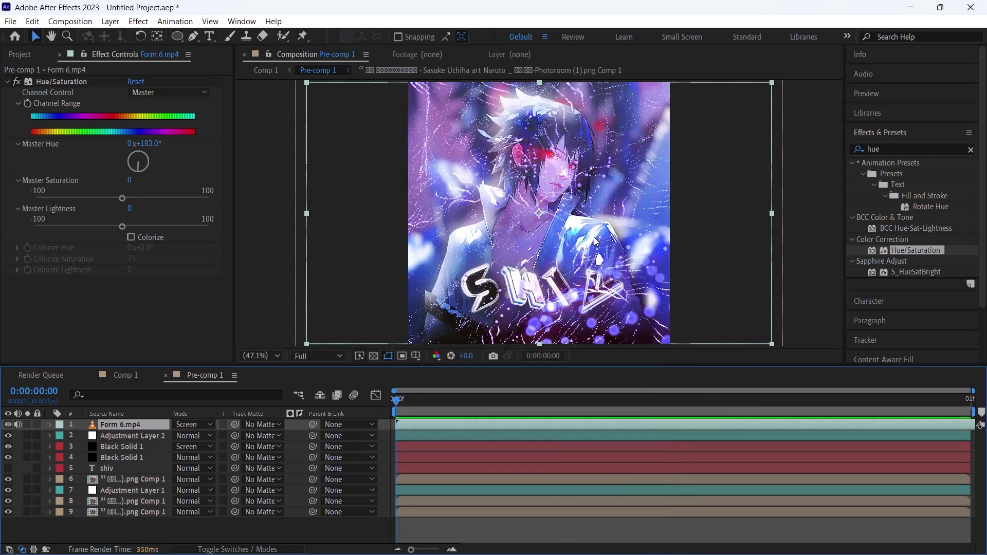
Apply Deep Glow to the Form 6.mp4 layer with a radius of 200 and an exposure of 0.20.
click(885, 150)
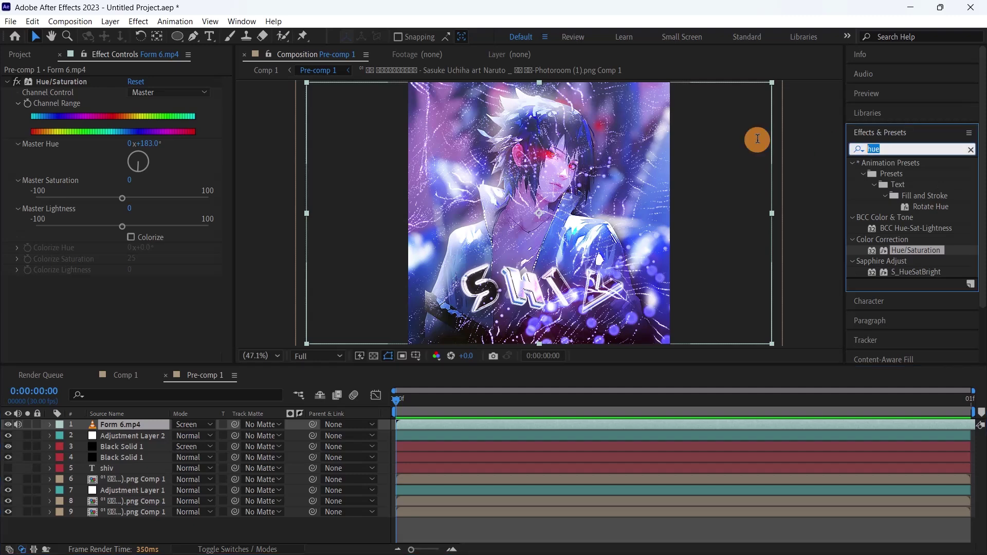
text(dee)
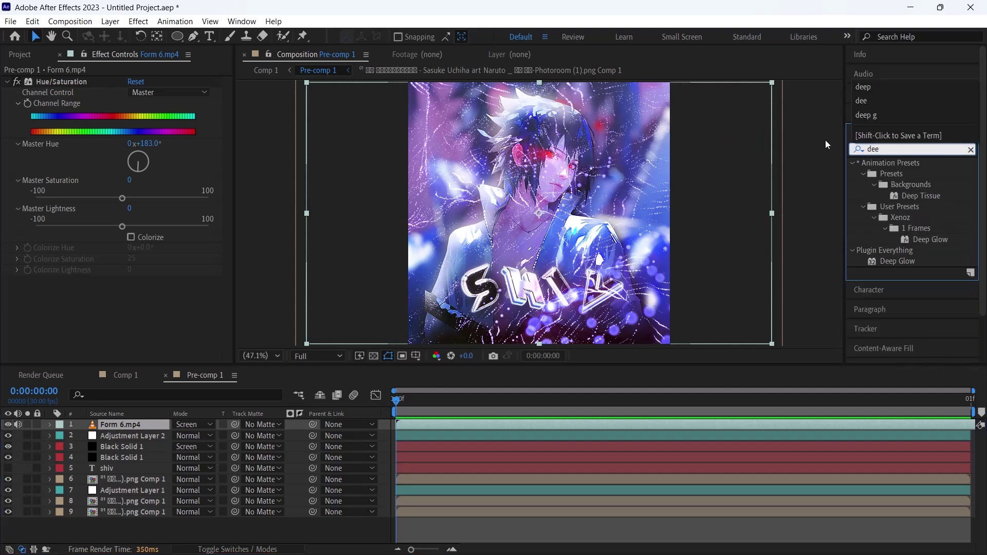
drag(895, 262, 533, 420)
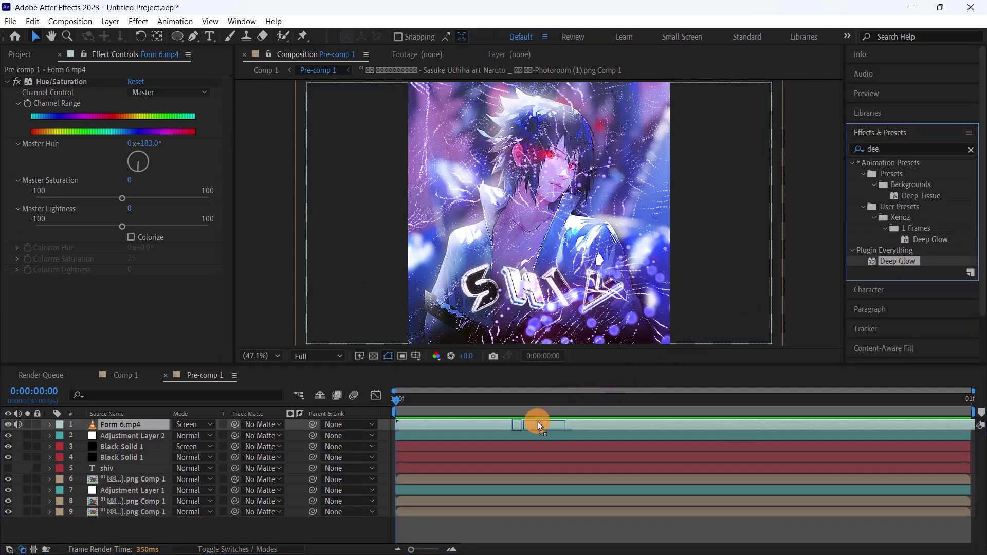
click(137, 227)
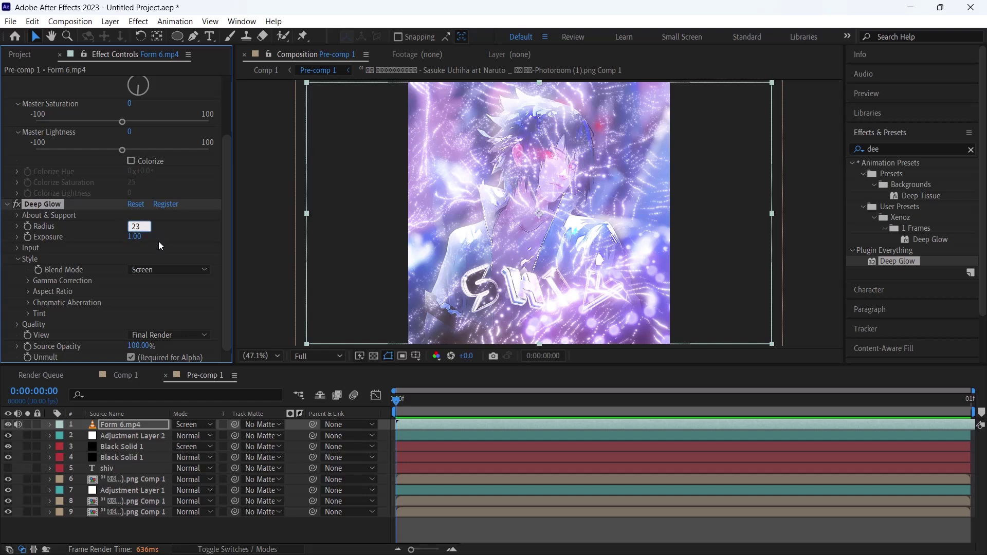
text(200.00)
click(147, 238)
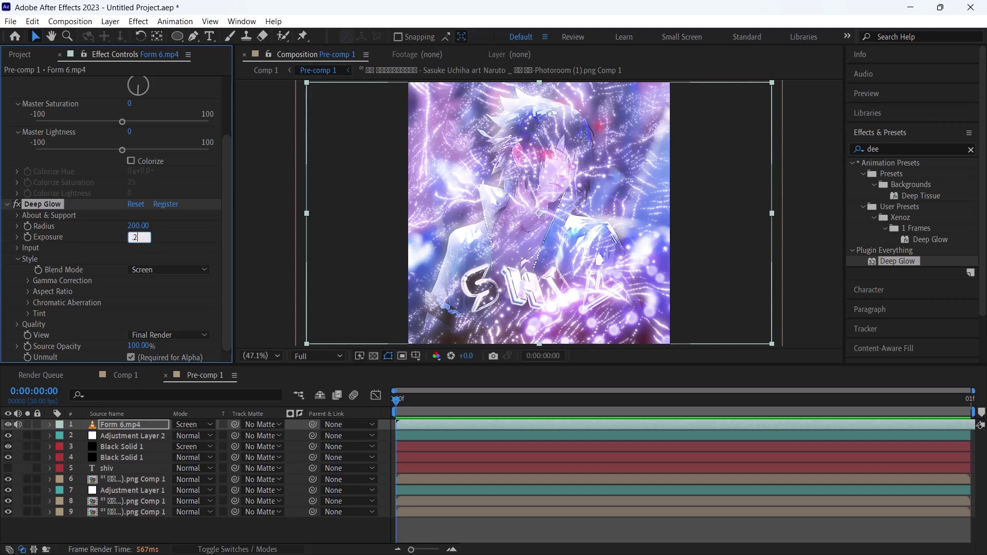
text(.20)
key(Return)
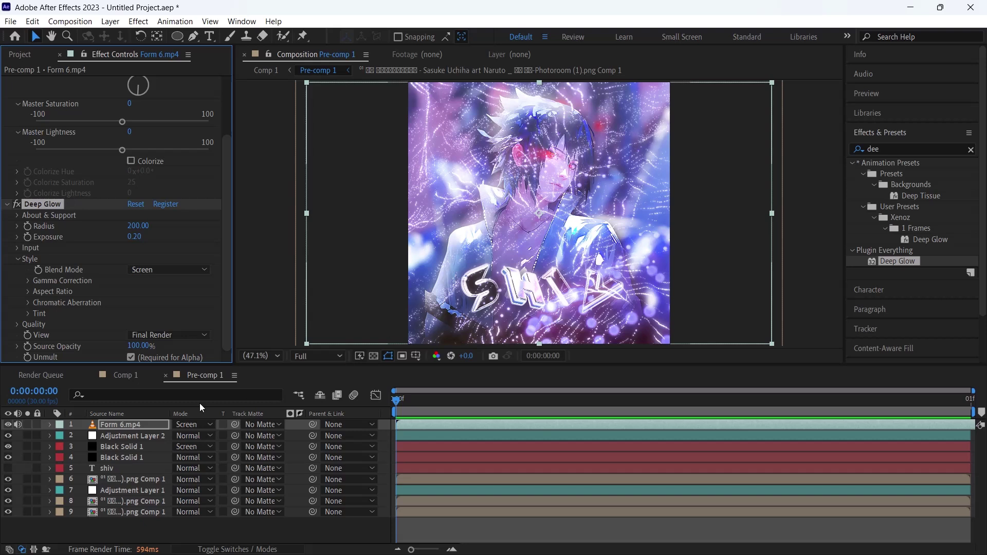
Move the Form 6.mp4 layer directly above Adjustment Layer 1, behind the character image, and return to Comp 1.
drag(128, 423, 132, 485)
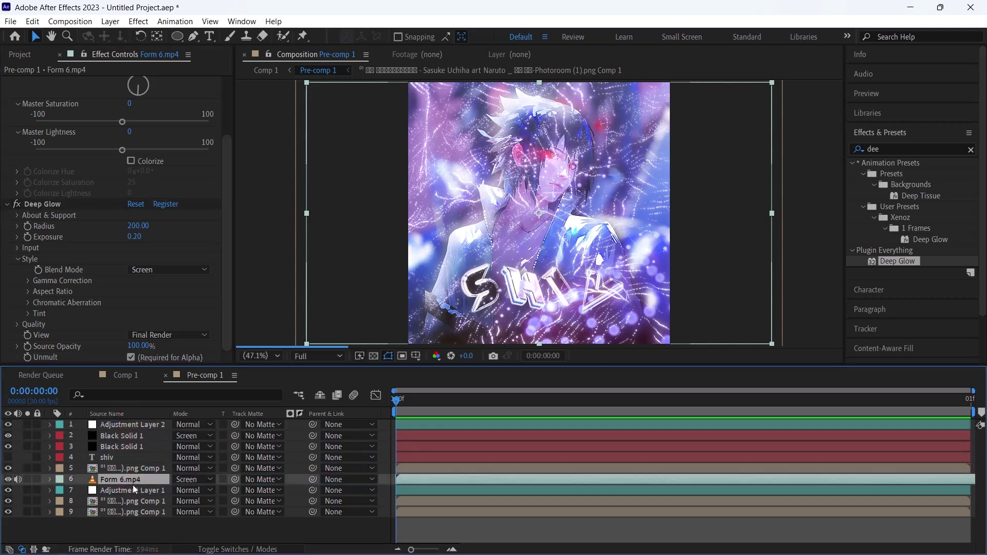
click(270, 173)
click(266, 69)
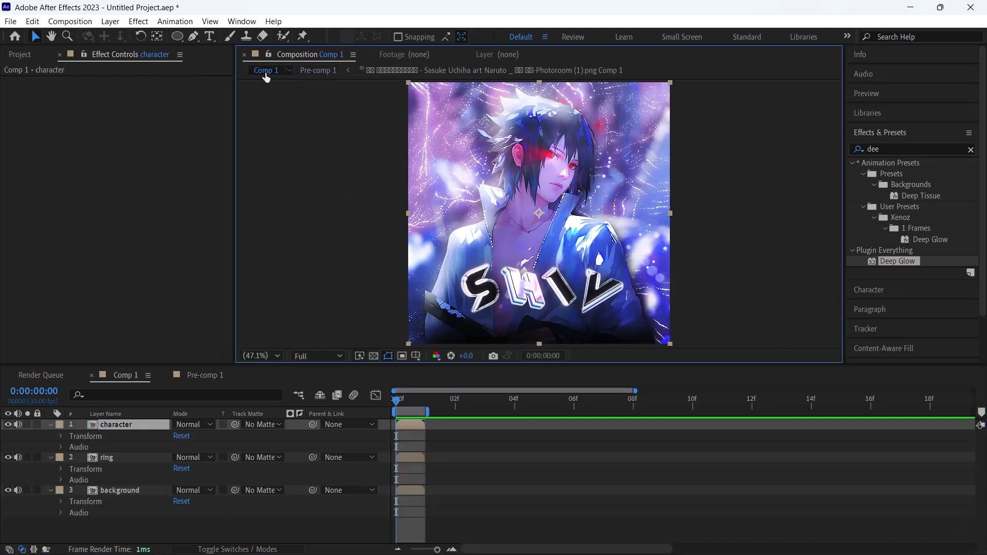
click(521, 522)
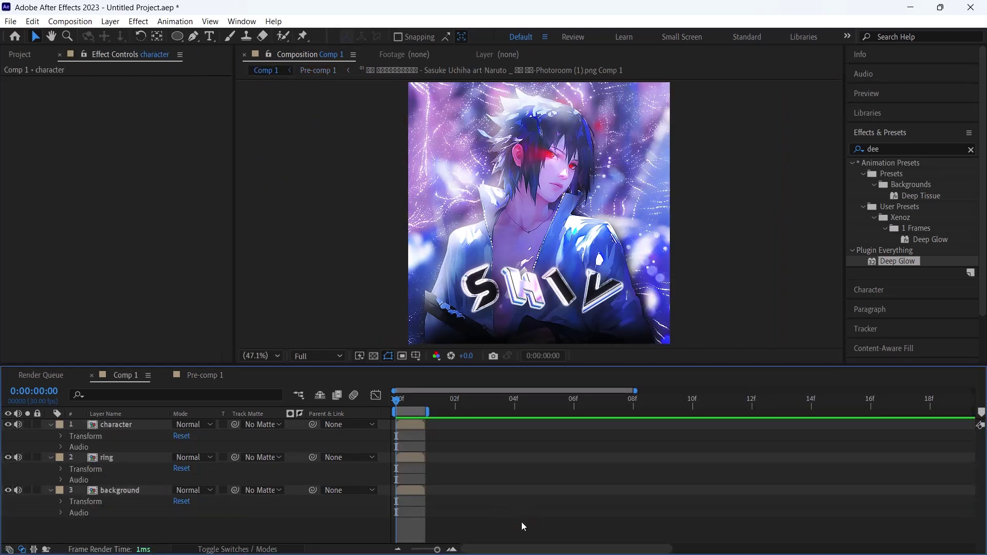
Collapse the expanded layer properties in Comp 1, then solo and select the ring layer.
key(ctrl+grave)
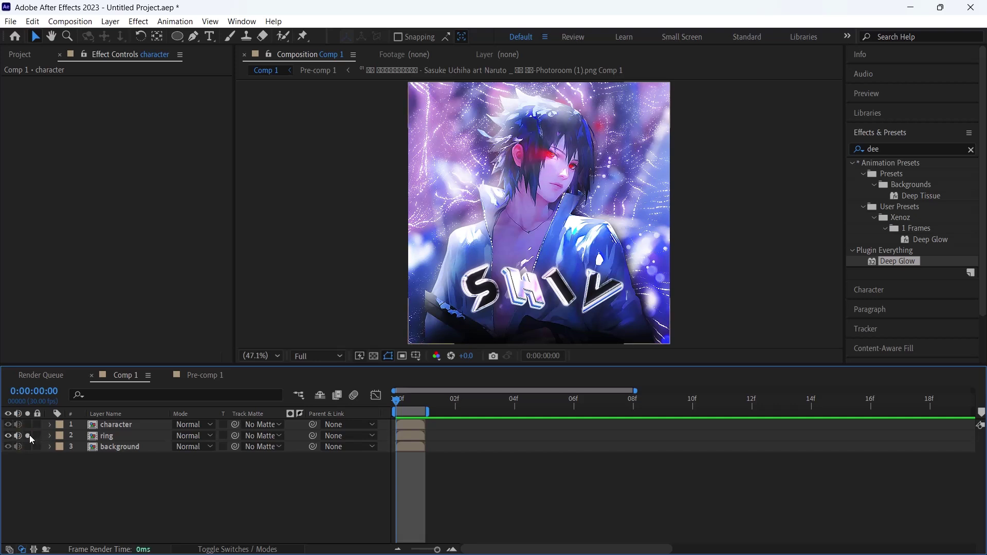
click(87, 424)
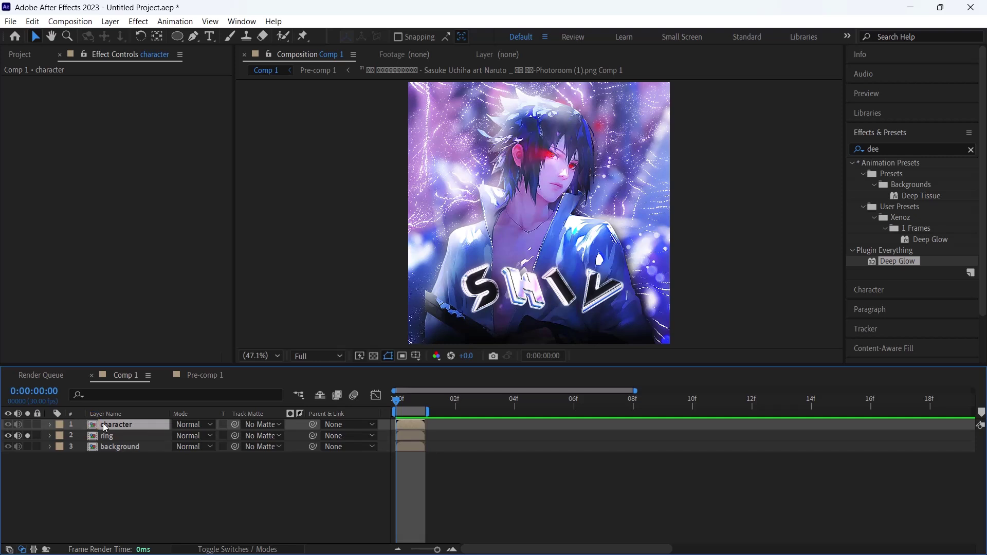
click(101, 445)
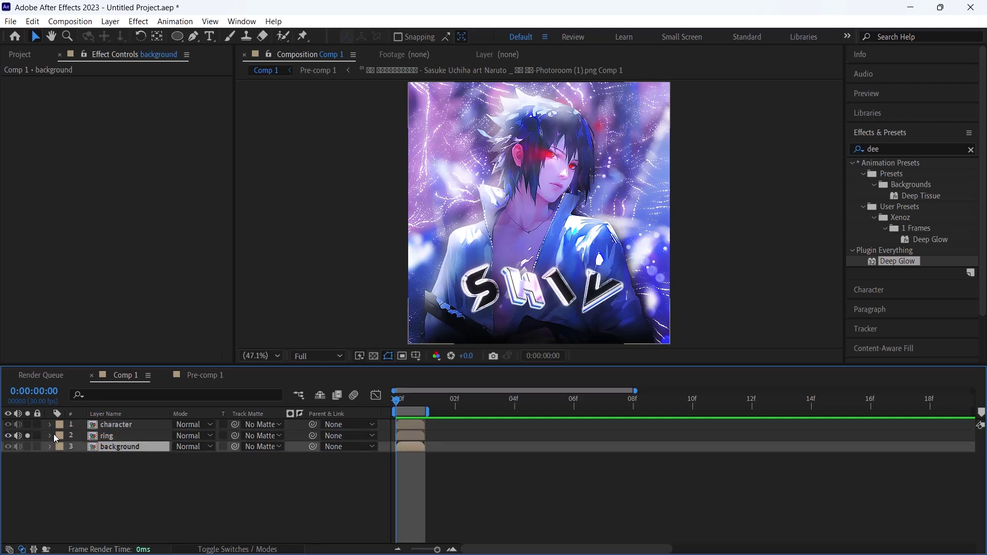
click(114, 437)
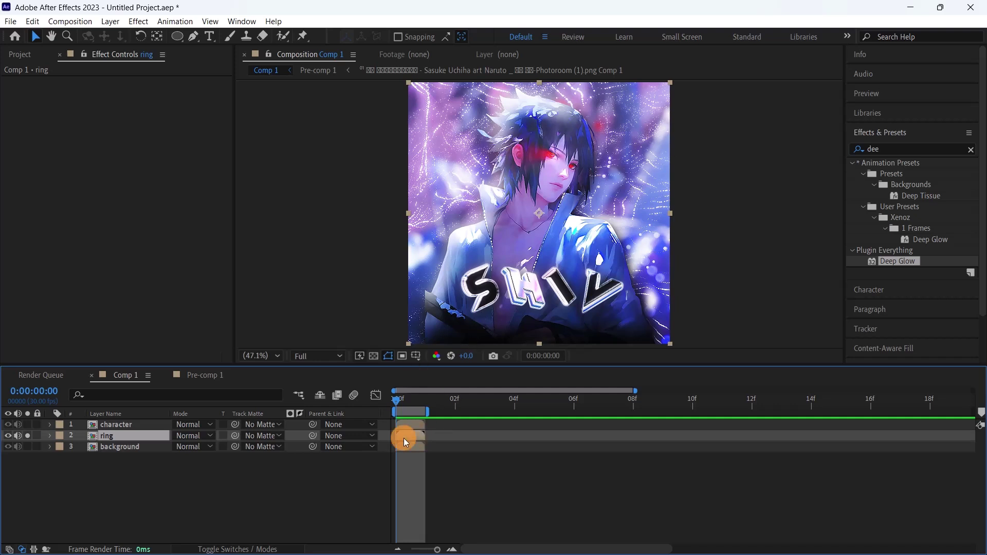
Apply Motion Tile to the ring layer with Mirror Edges enabled and the output width set to 300.
click(866, 149)
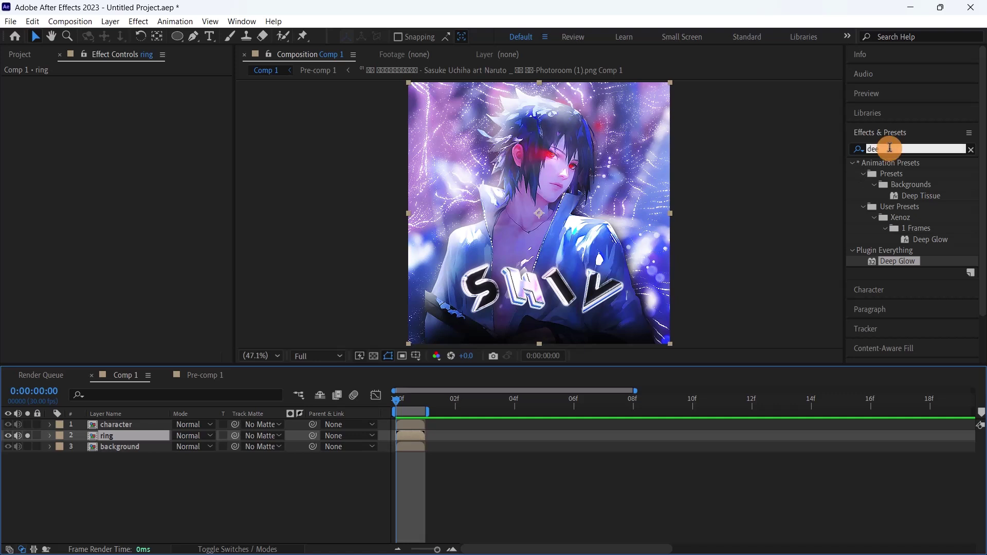
text(mo)
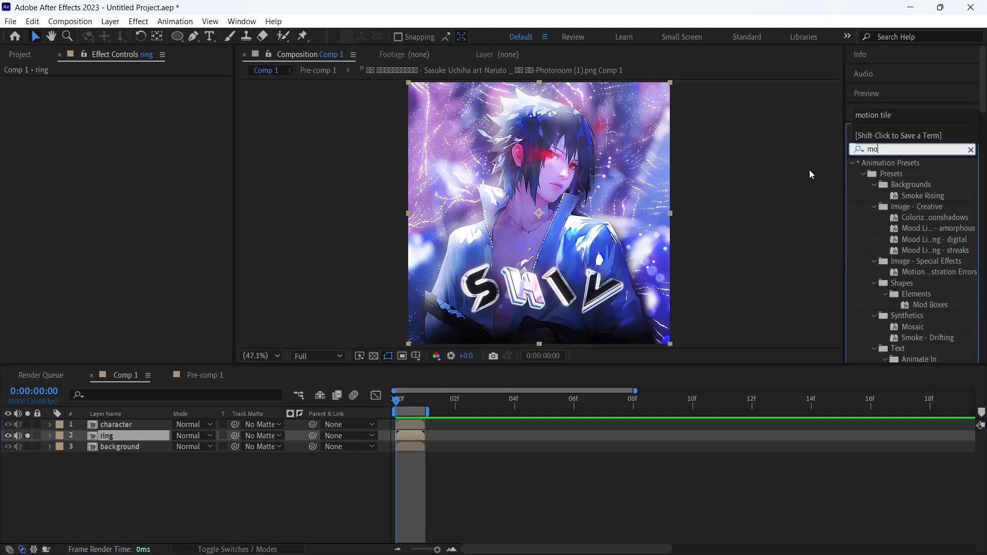
text(tion tile)
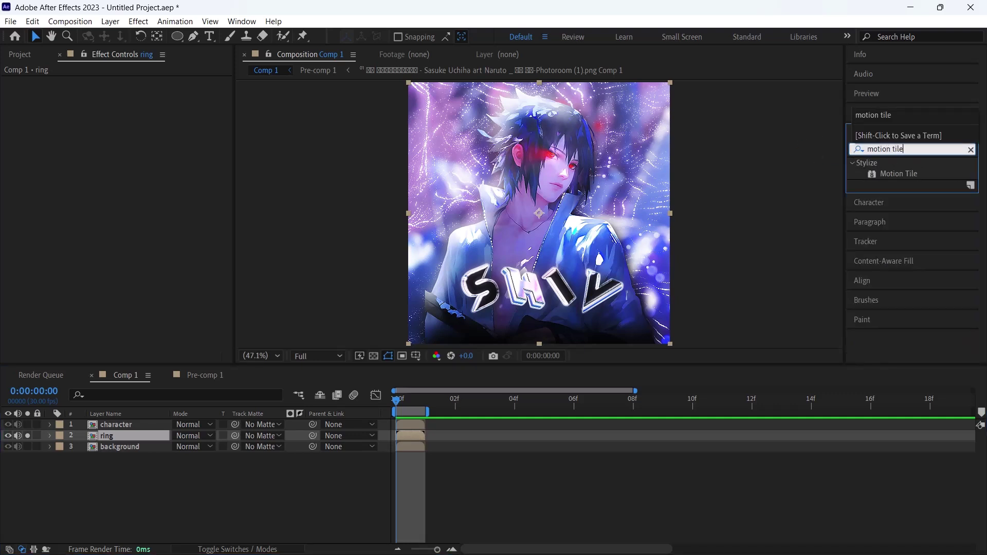
drag(918, 171, 430, 431)
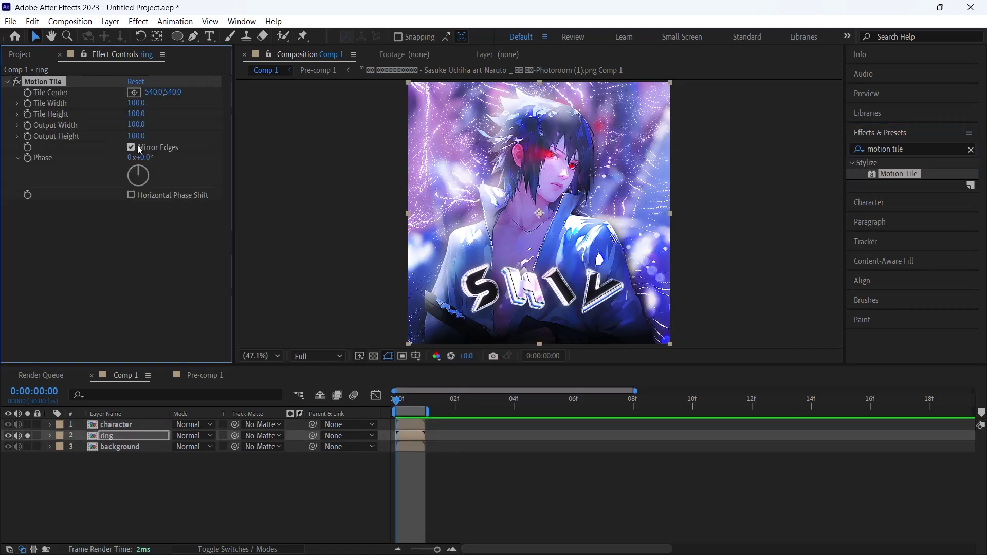
click(137, 126)
text(3)
key(Return)
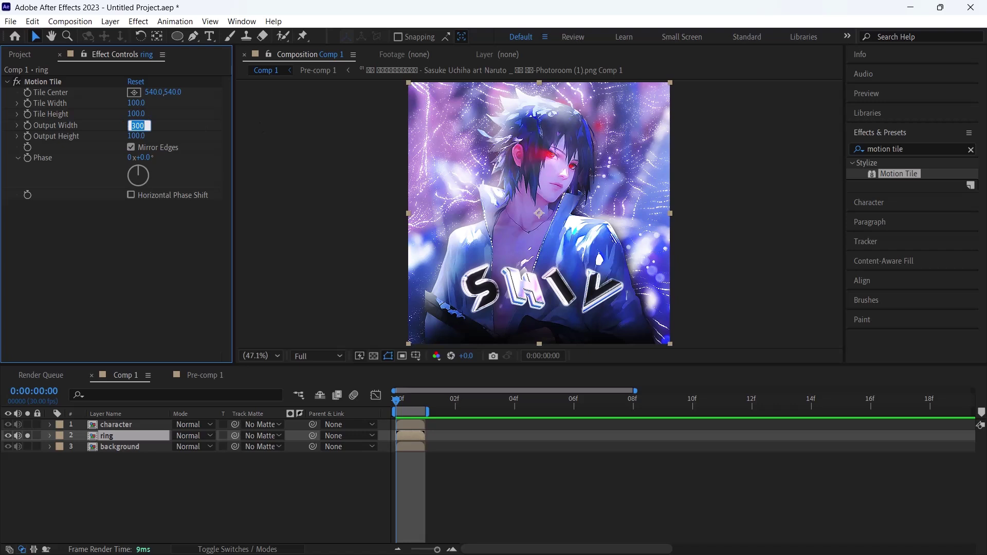
Set the output width and output height of the ring layer's Motion Tile to 200.
text(200)
key(Return)
click(136, 136)
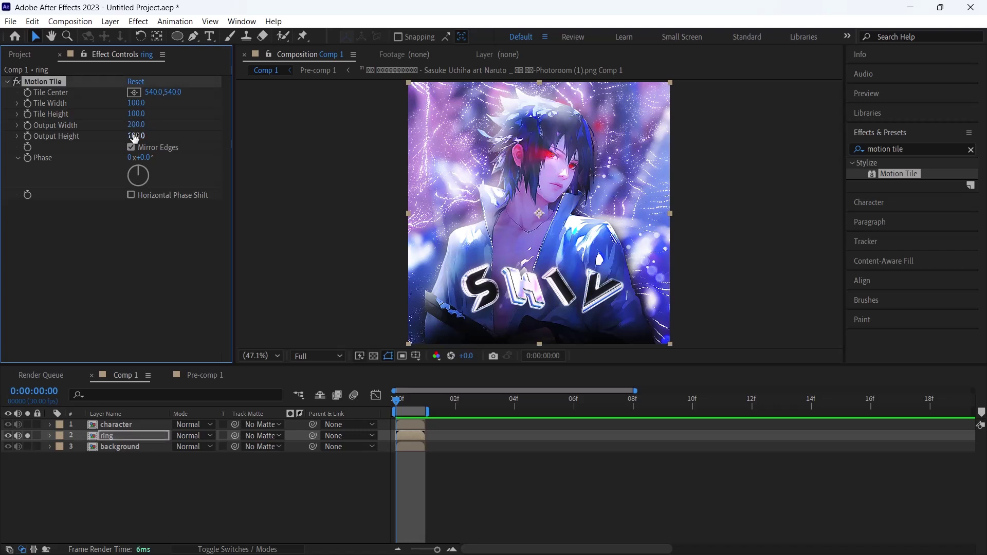
text(200)
key(Return)
Scale the ring layer down to 81%.
click(403, 434)
key(s)
drag(210, 446, 180, 436)
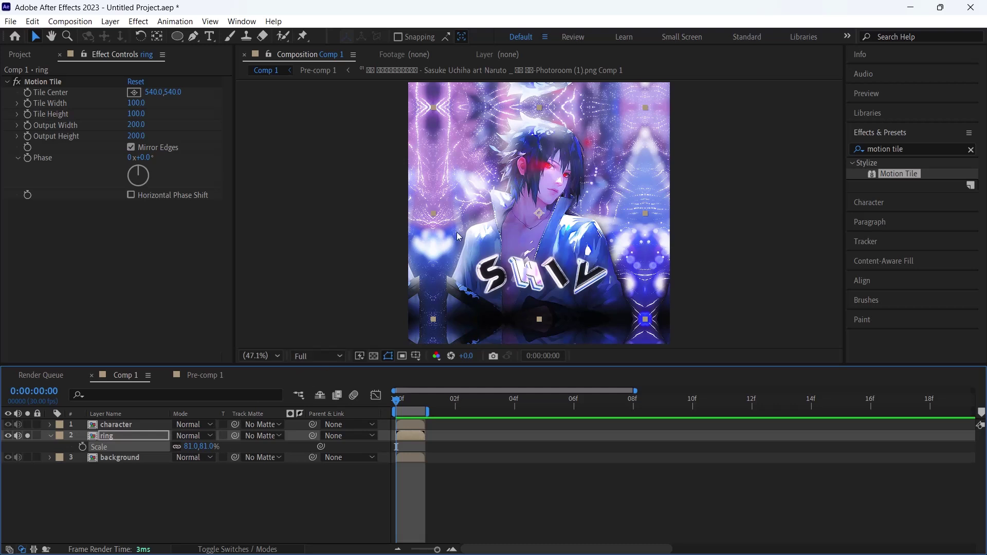
Find the S_EdgeColorize effect and apply it to the ring layer.
click(904, 148)
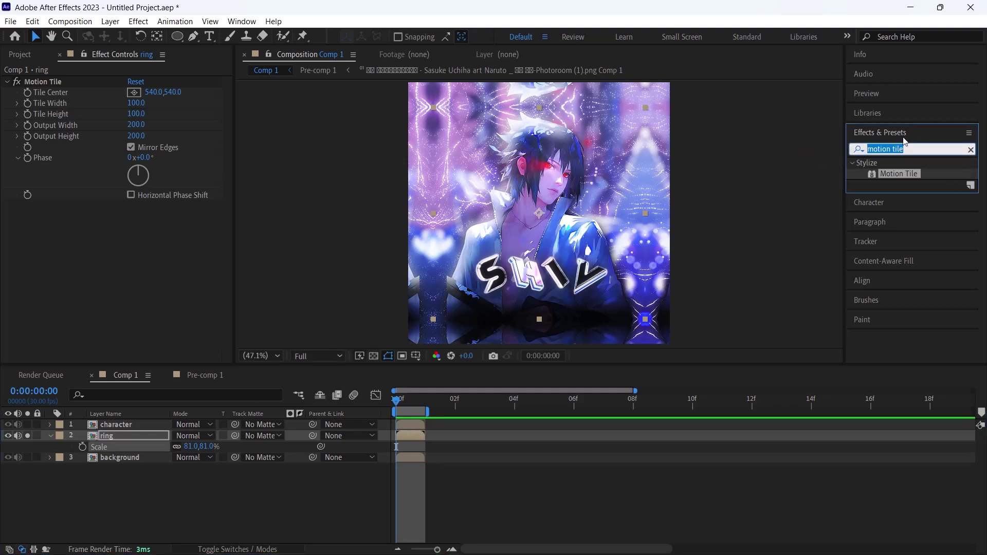
text(s)
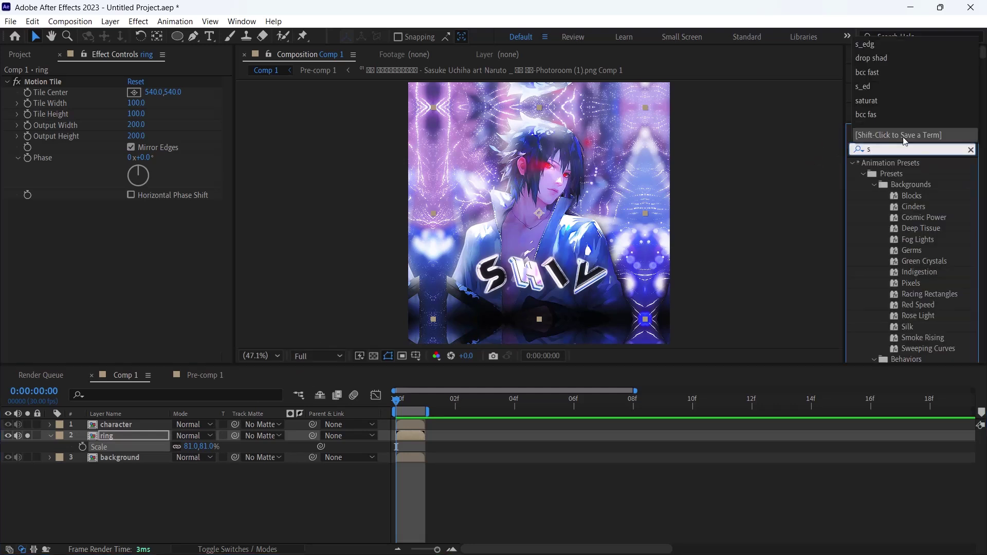
text(_edge)
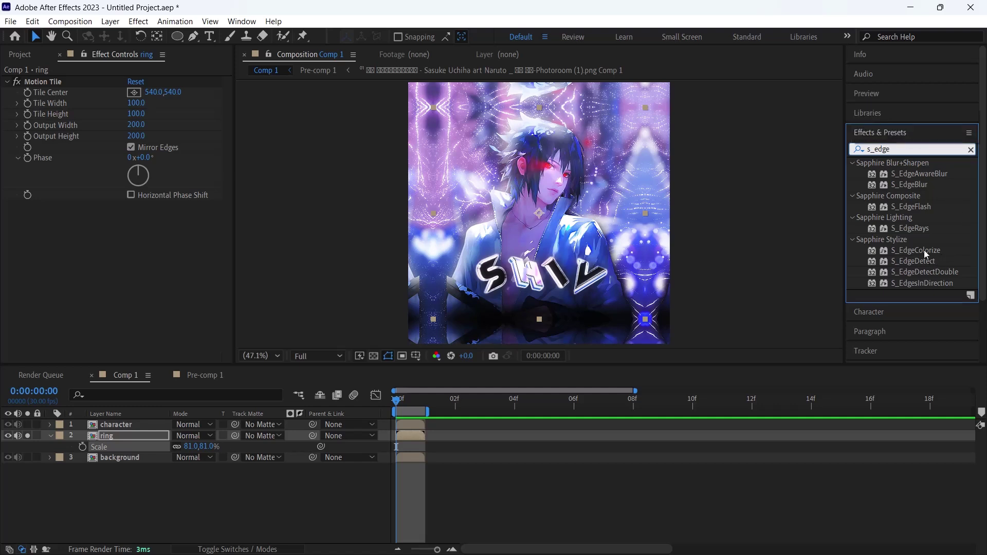
drag(925, 250, 433, 434)
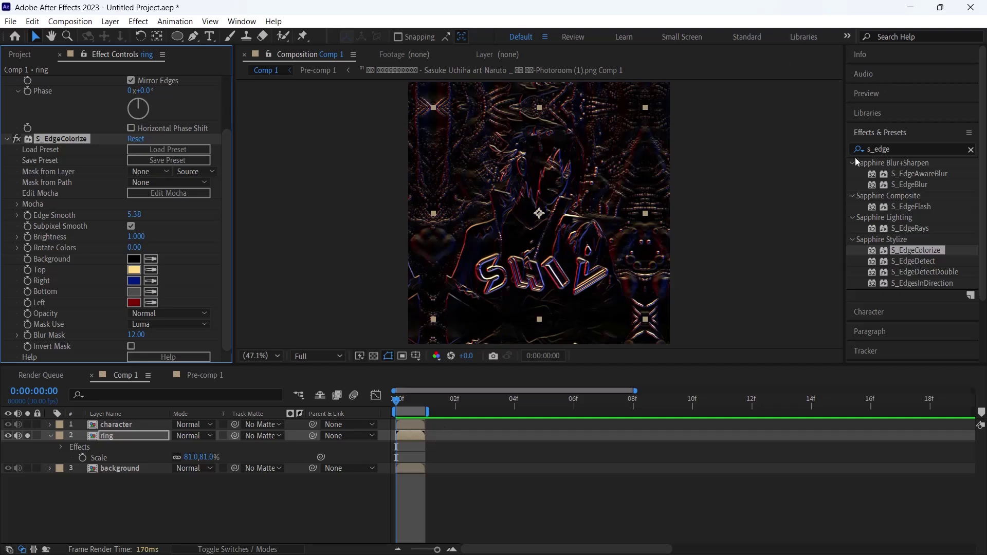
Find the Deep Glow effect and add it to the ring layer with its default settings.
click(903, 148)
text(deep)
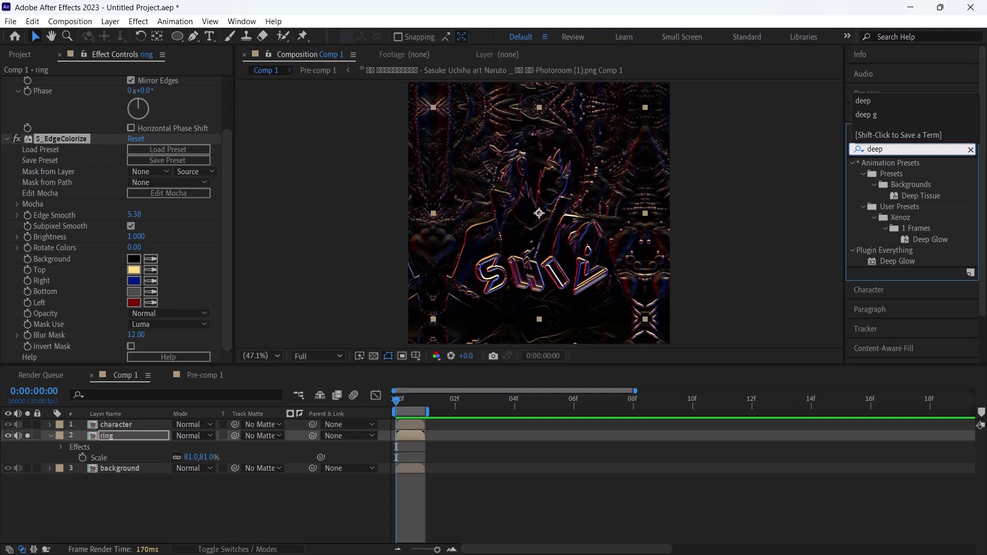
text( glo)
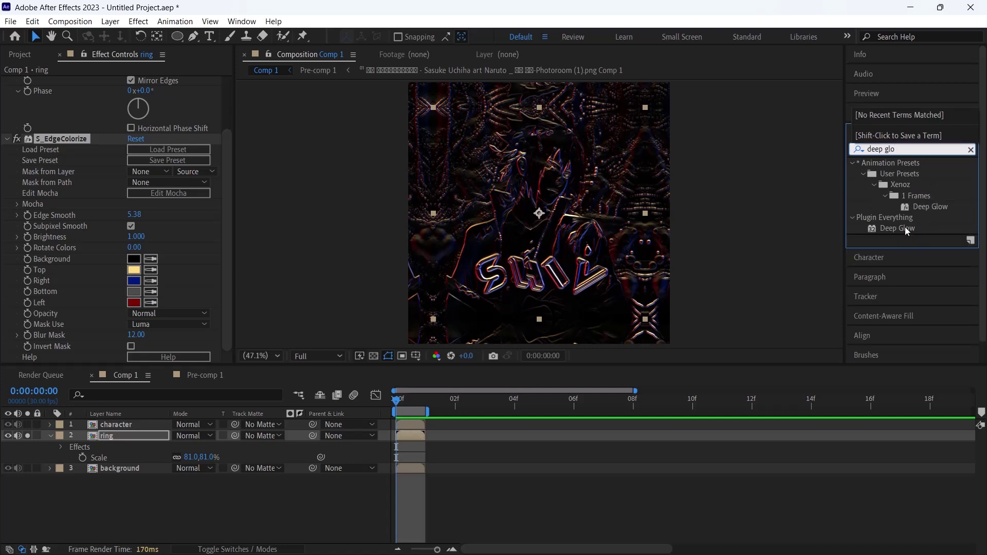
drag(904, 227, 423, 437)
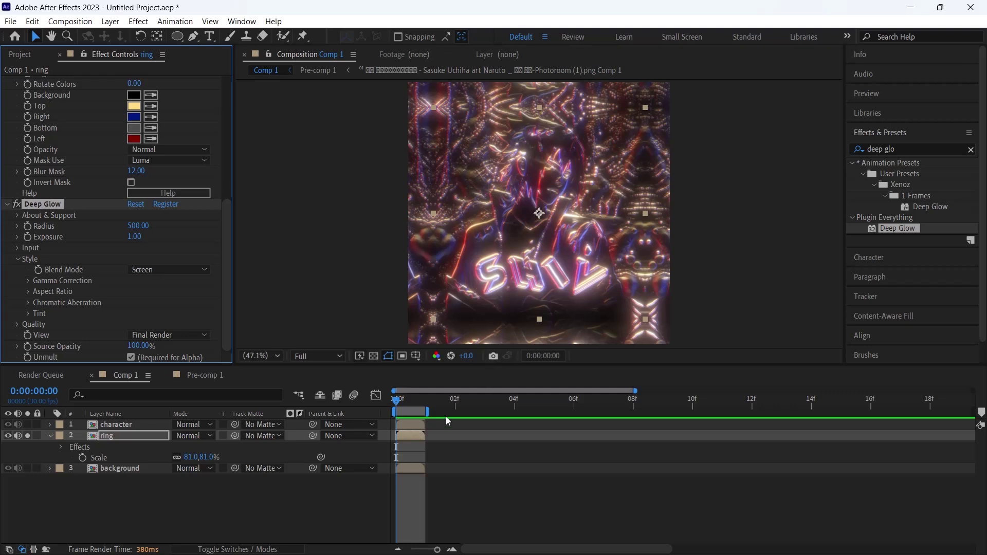
Pre-compose the ring layer as ring Comp 1 with all attributes moved into it, and show the layer switches columns.
right_click(405, 437)
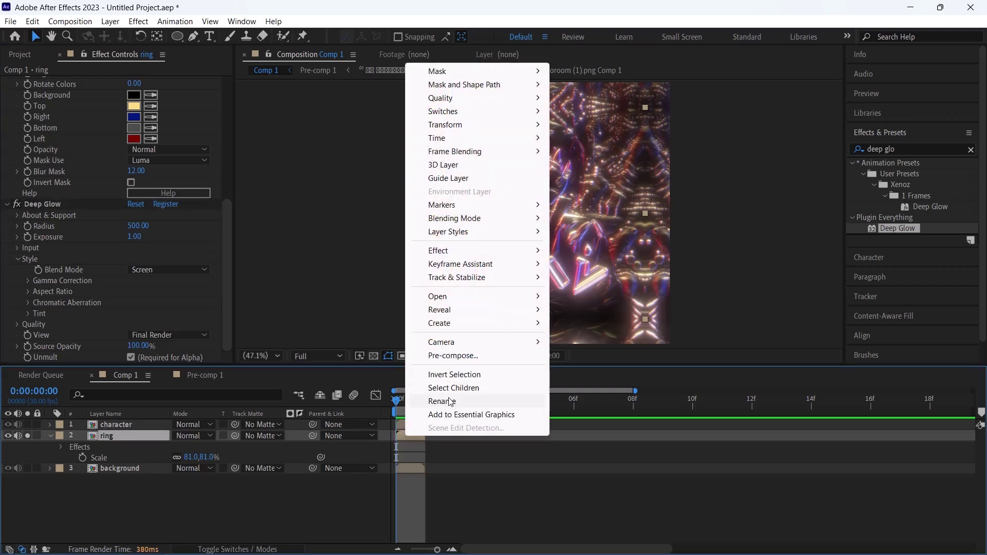
click(447, 356)
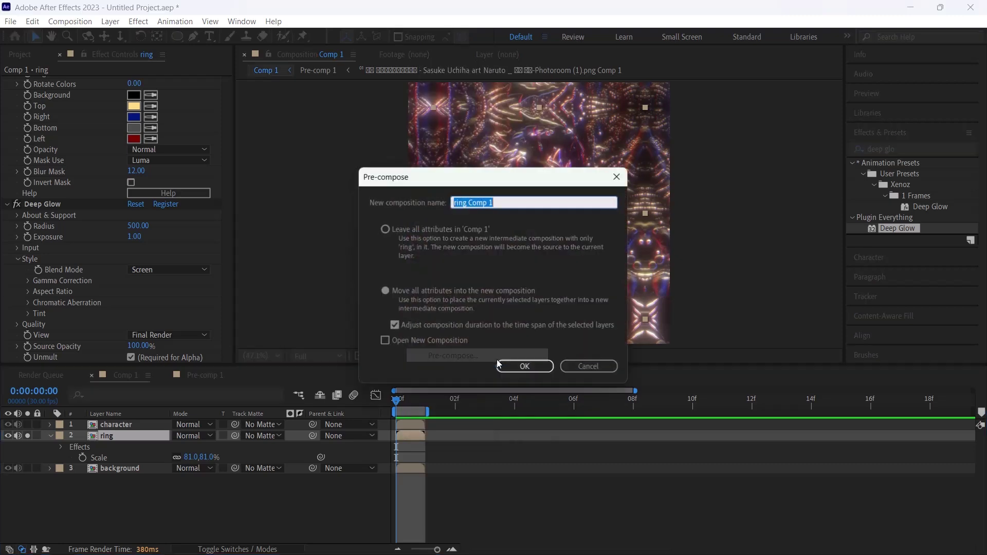
click(514, 366)
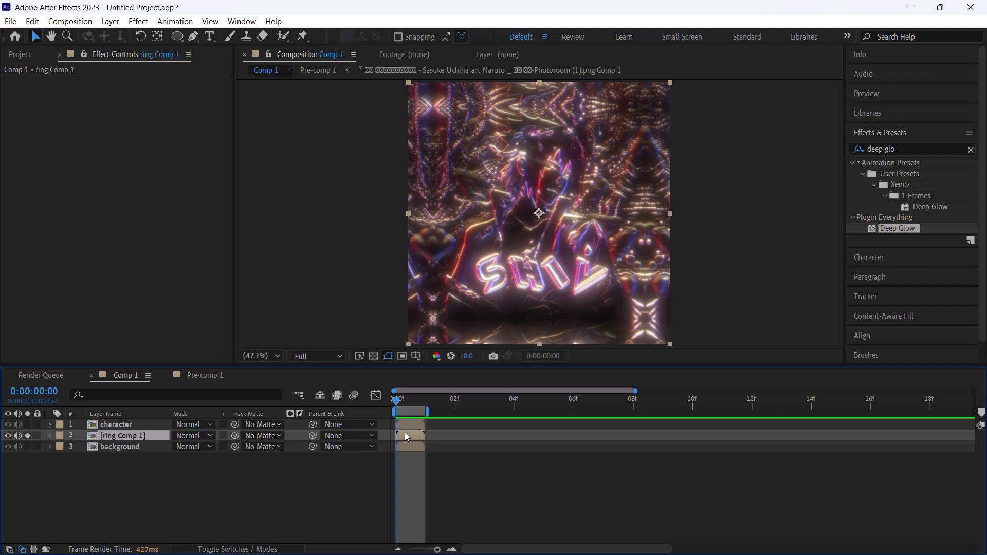
click(242, 549)
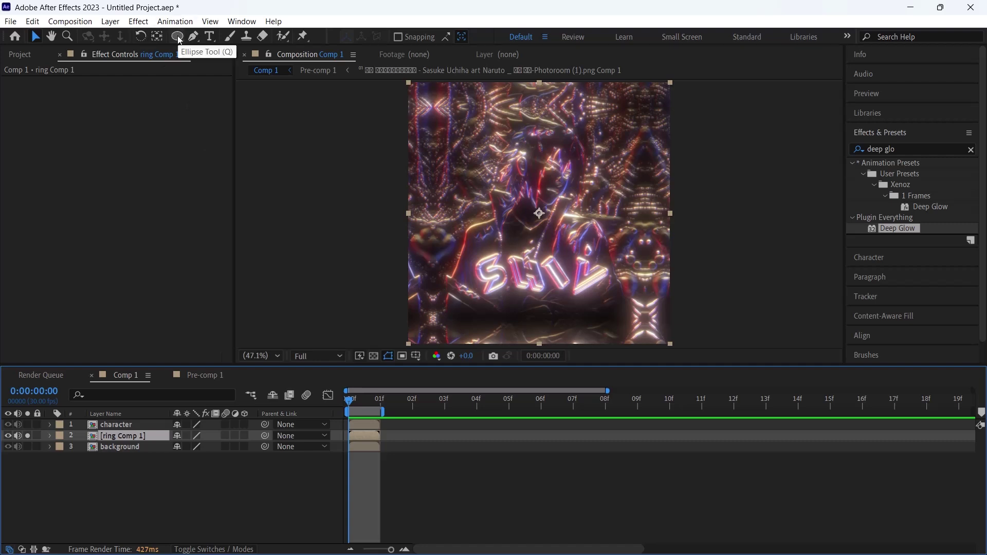
Add a full-frame circular mask to the ring Comp 1 layer with the Ellipse tool.
drag(178, 38, 202, 36)
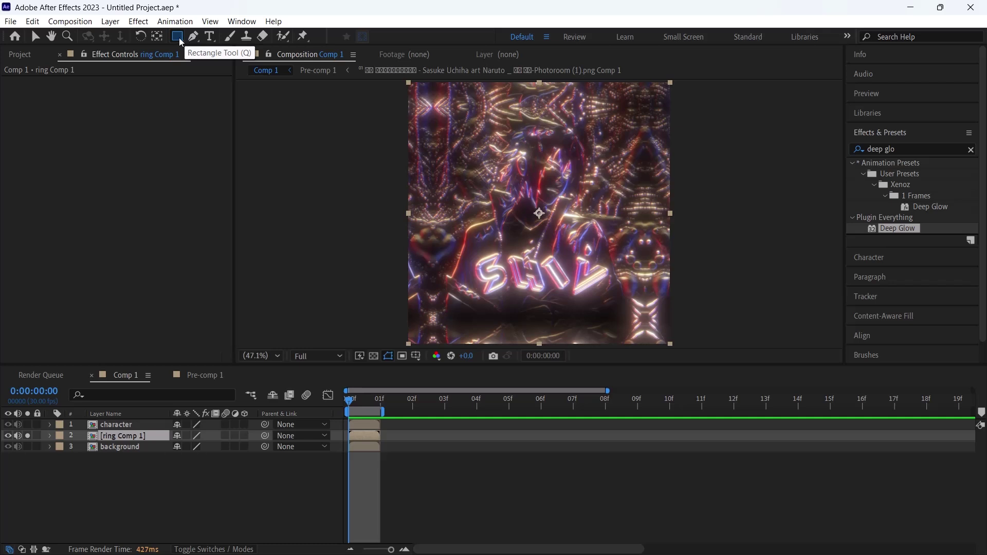
drag(178, 38, 178, 36)
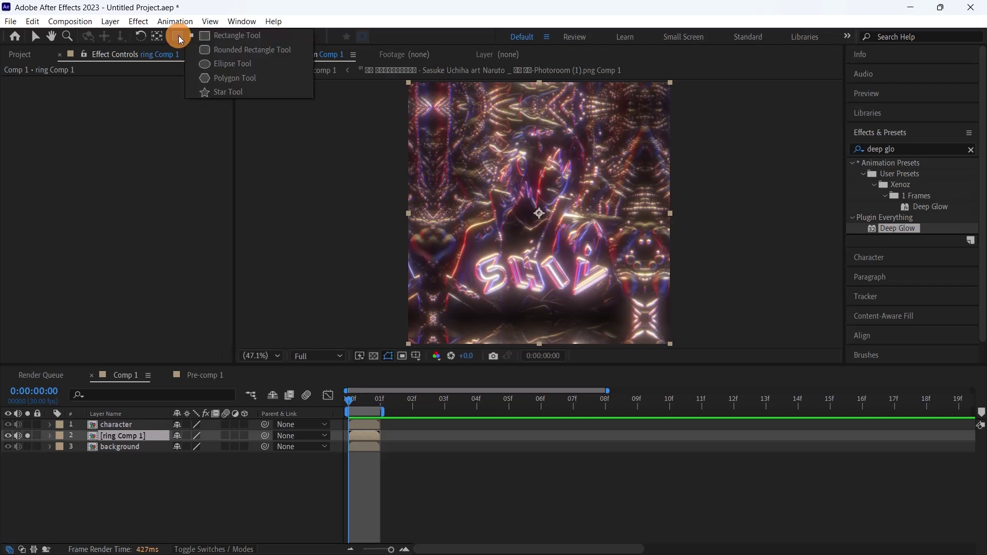
drag(178, 35, 229, 60)
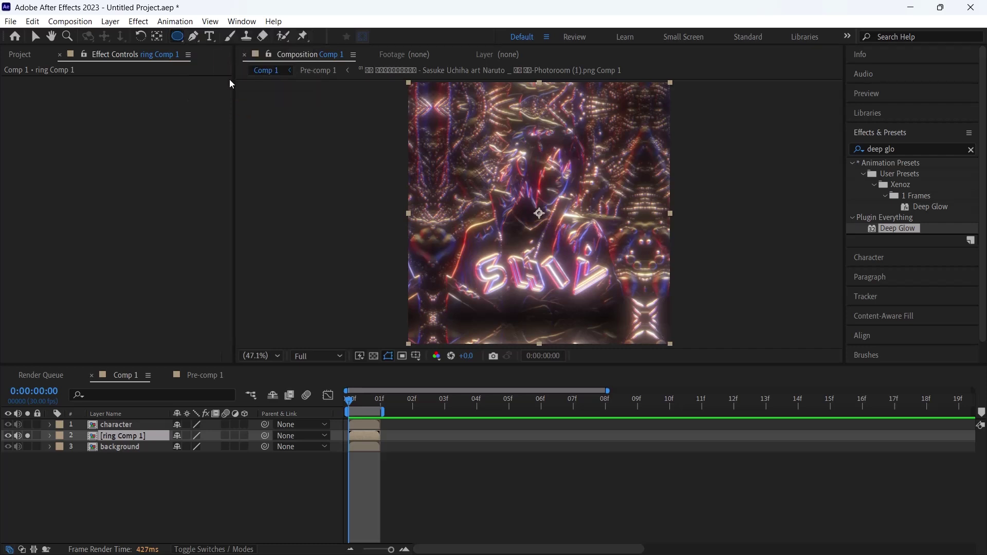
double_click(177, 36)
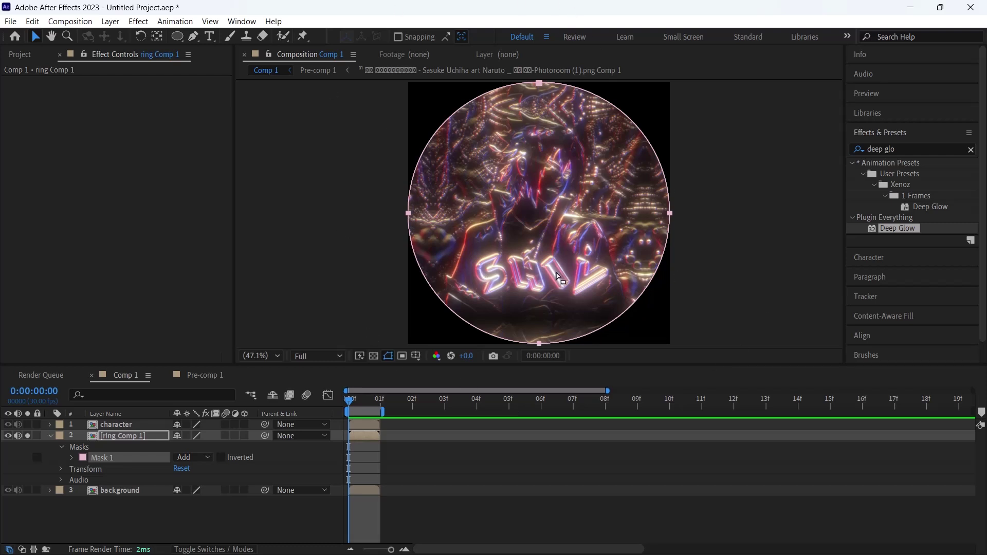
Turn off solo on ring Comp 1 and select the character layer.
click(795, 220)
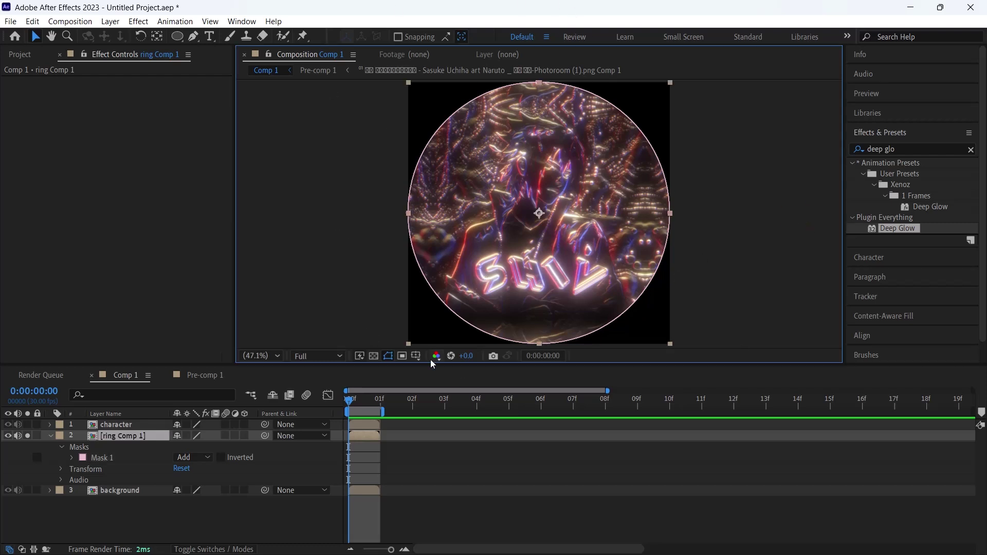
click(28, 436)
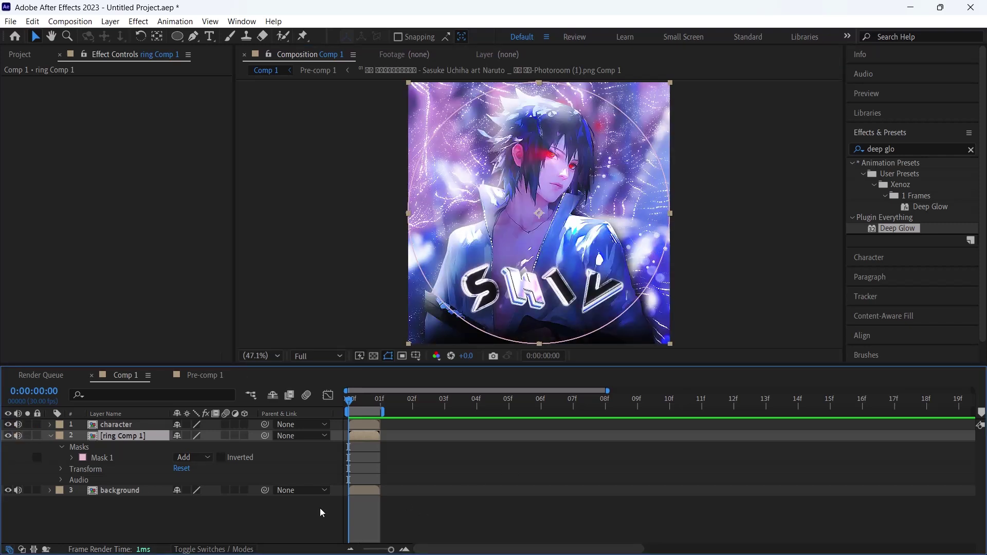
click(355, 425)
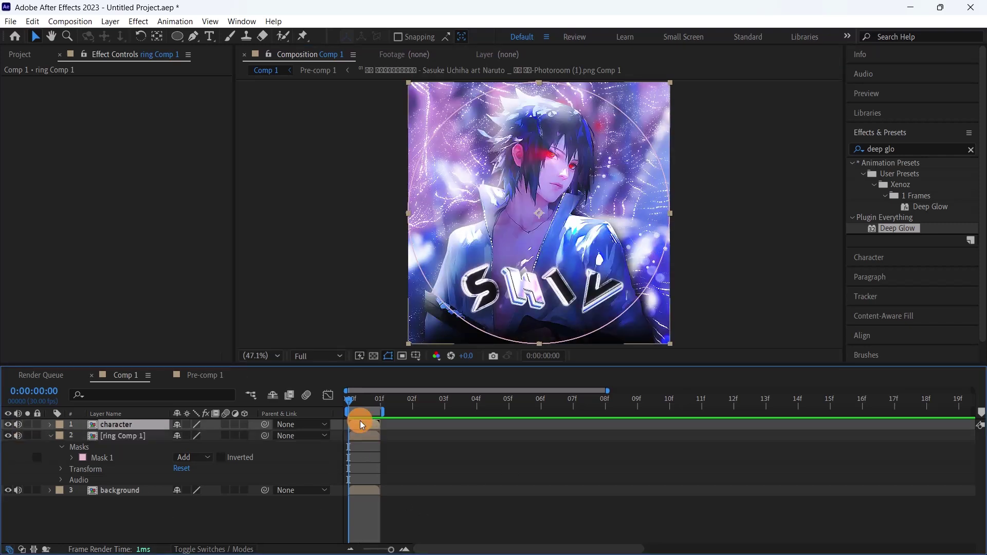
key(s)
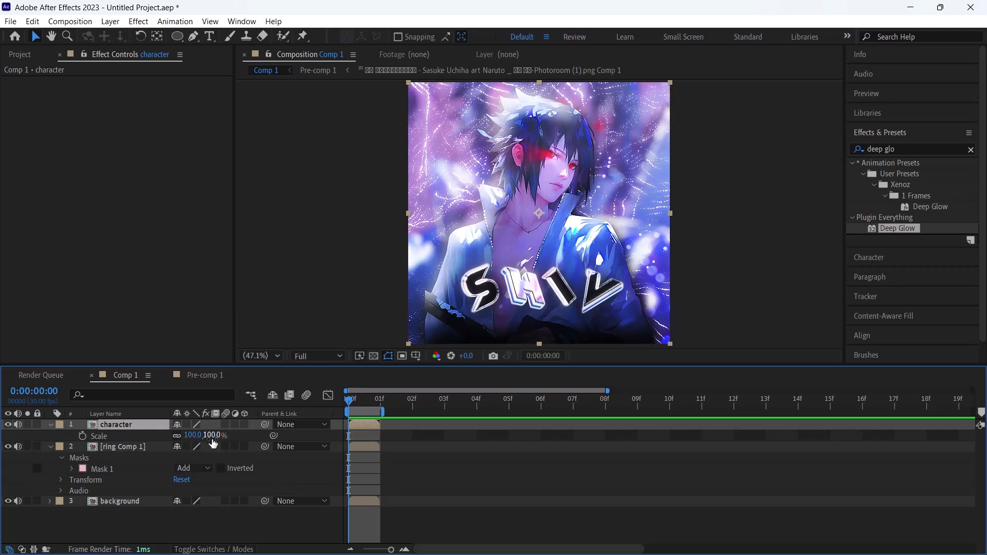
drag(212, 435, 204, 436)
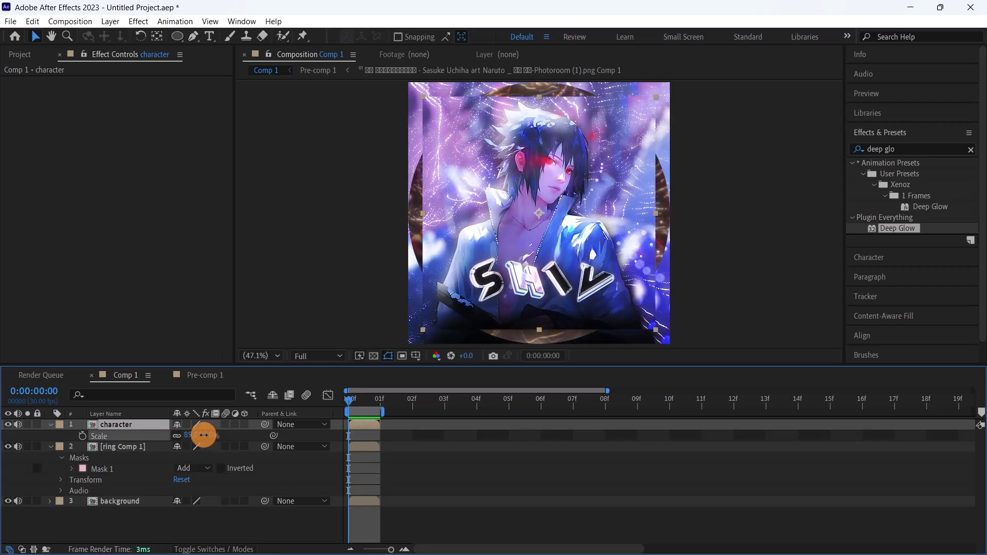
key(ctrl+z)
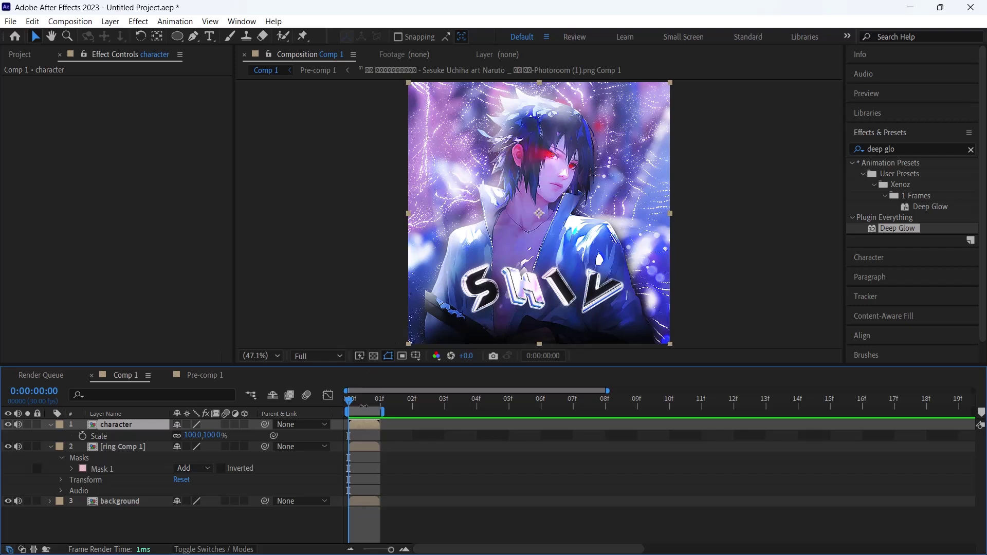
Add a full-frame circular mask to the character layer and scale the layer to 95% so the ring shows around it.
double_click(177, 36)
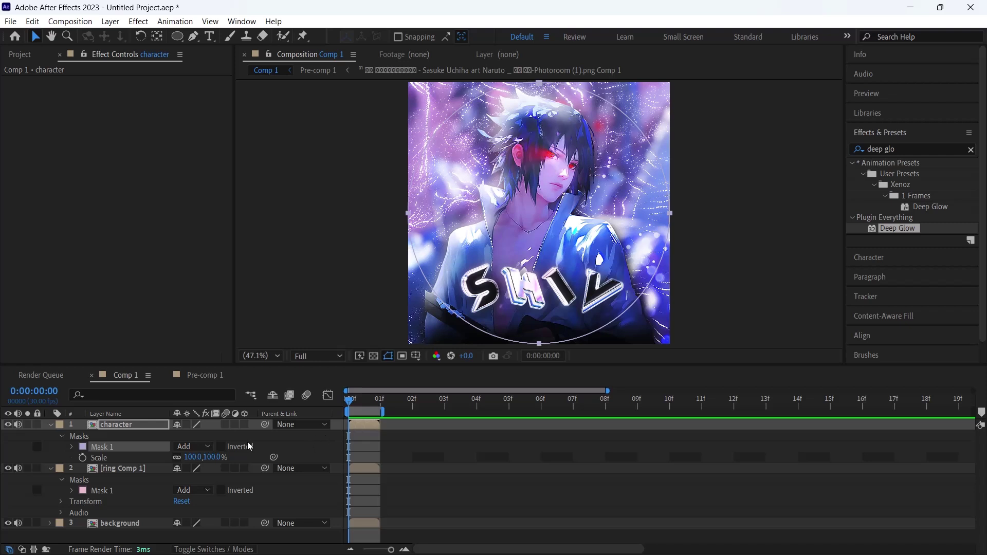
key(ctrl+grave)
key(s)
drag(188, 436, 176, 435)
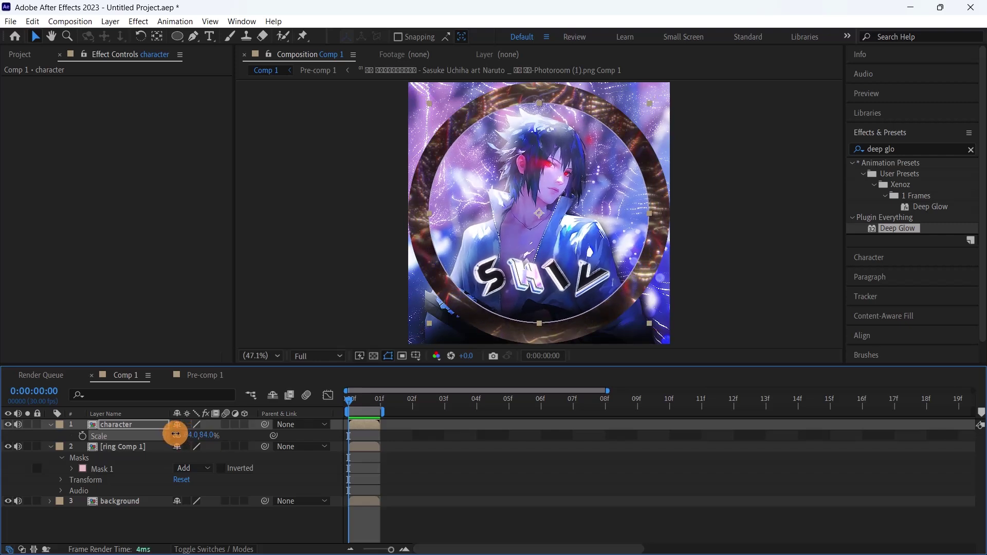
drag(176, 435, 183, 434)
click(319, 273)
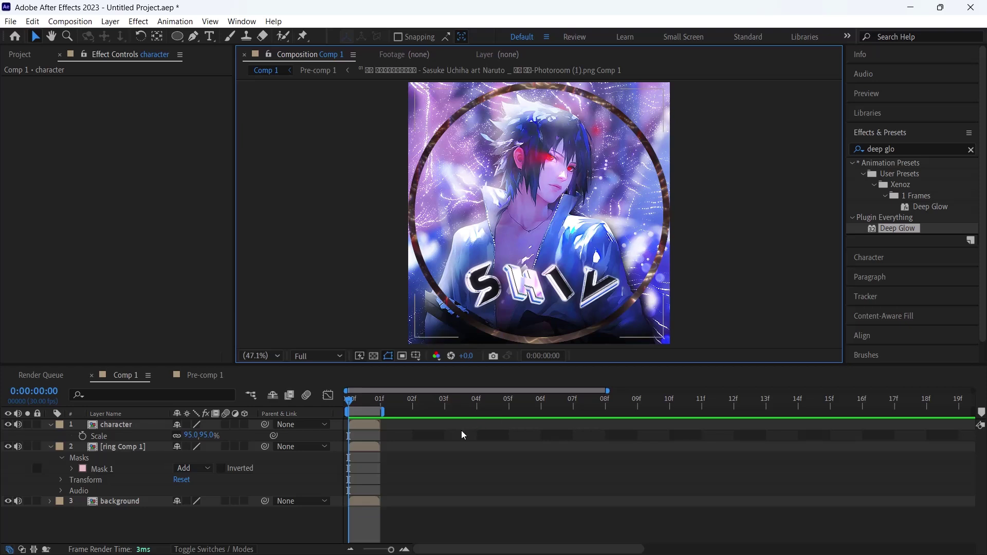
Collapse the expanded layer properties and add a new adjustment layer above the character layer.
click(439, 480)
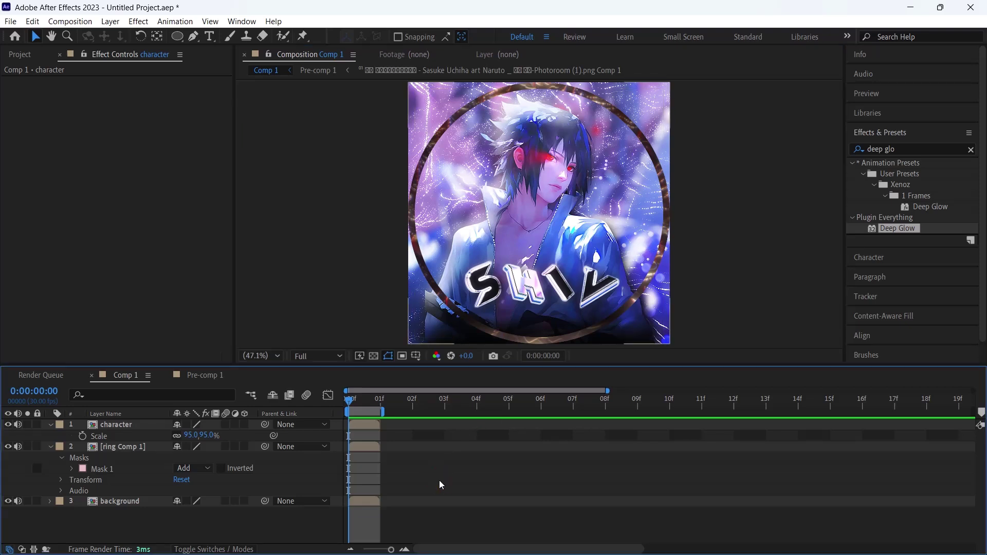
key(y)
key(ctrl+grave)
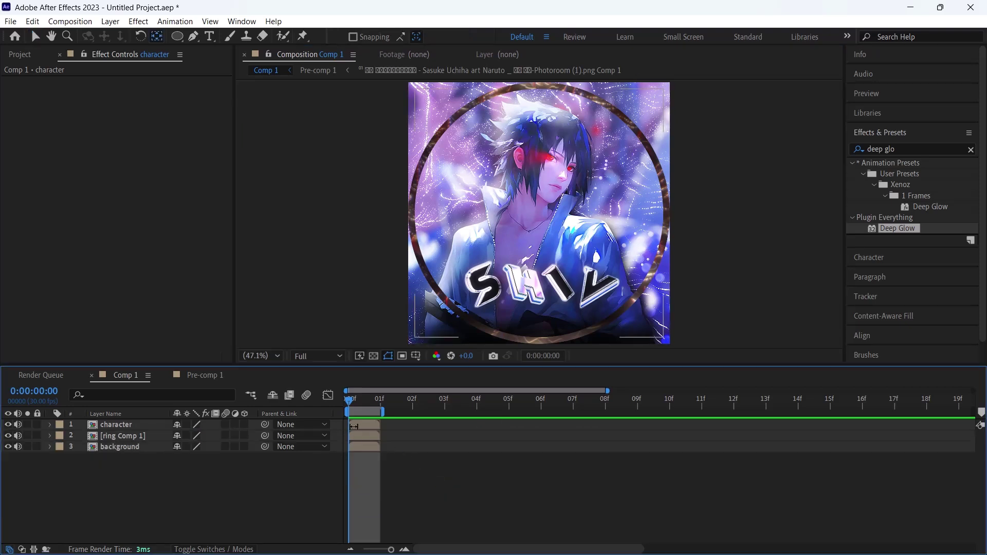
click(364, 418)
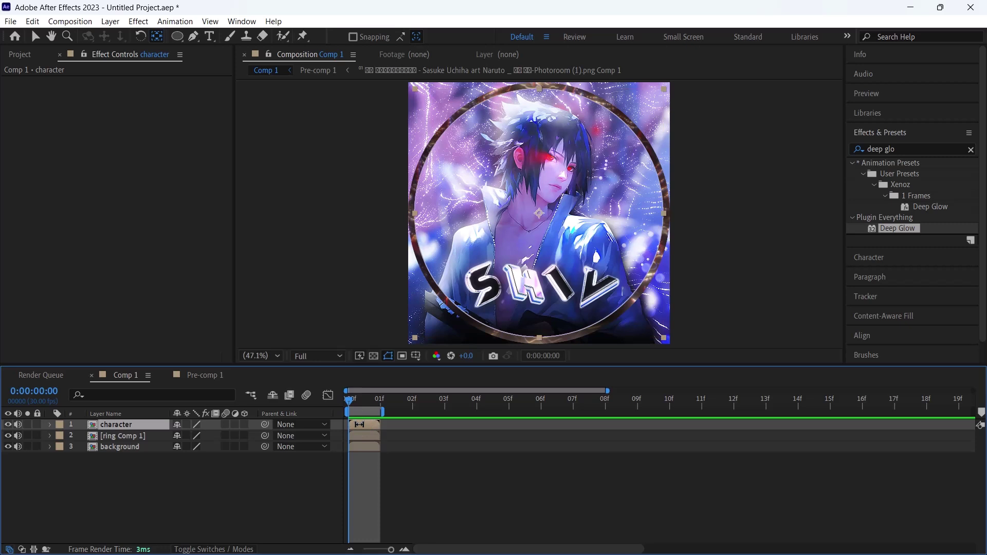
key(ctrl+alt+y)
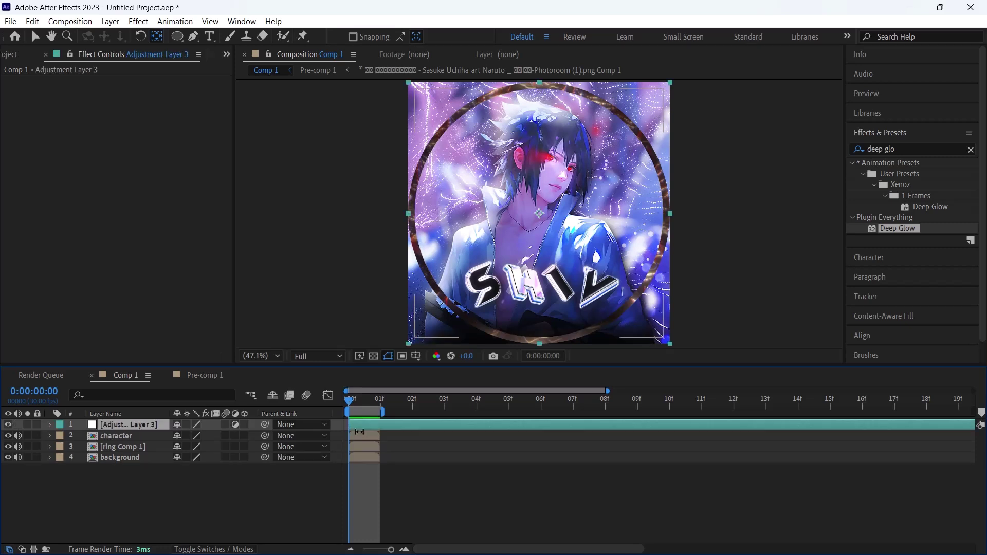
Apply the Video Copilot Optical Flares effect to the new adjustment layer and set its render mode to Over Original.
drag(907, 149, 824, 148)
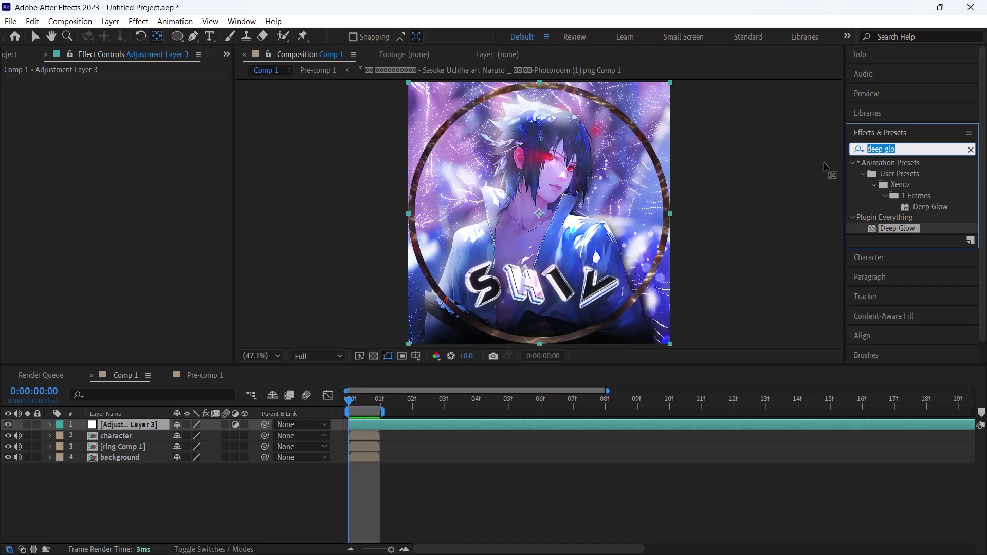
text(op)
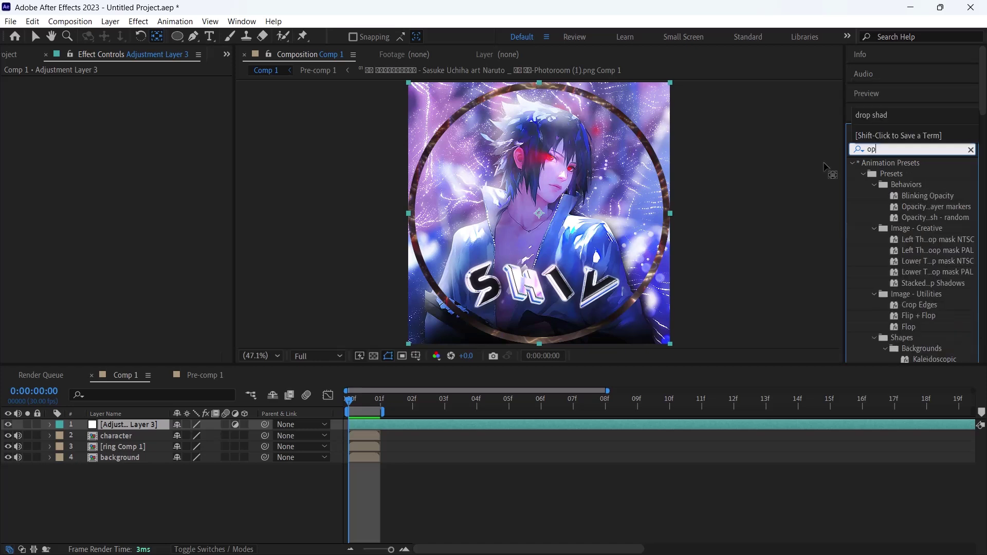
text(tical)
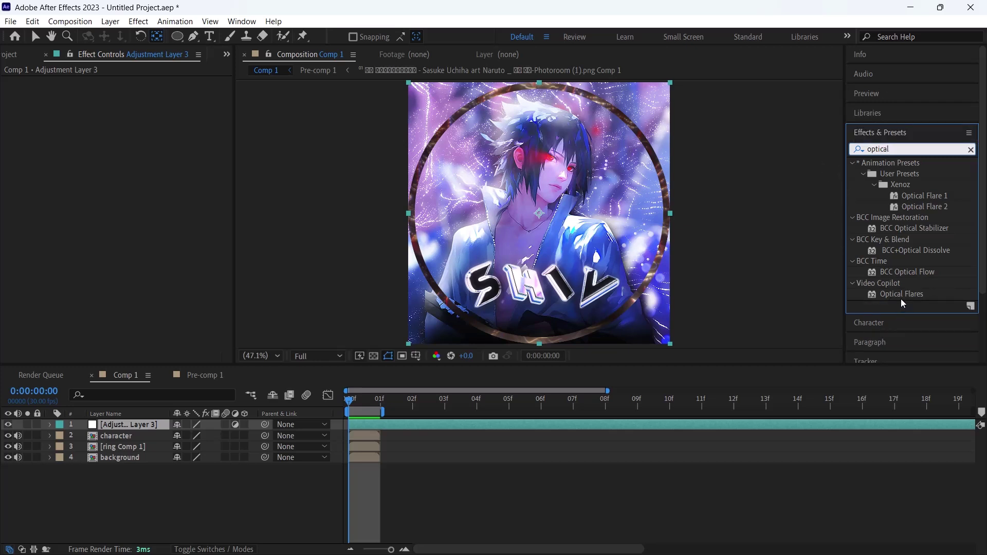
drag(900, 296, 408, 425)
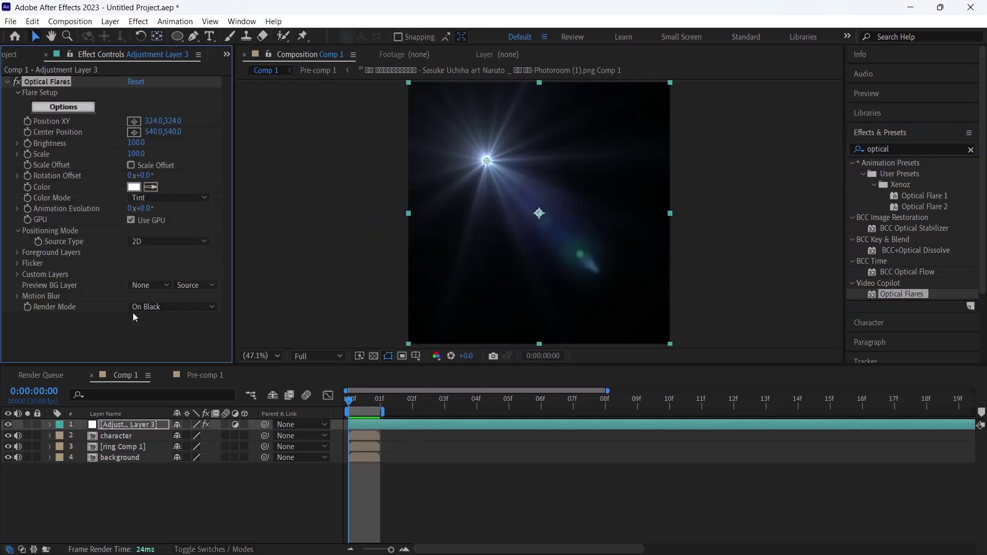
click(144, 306)
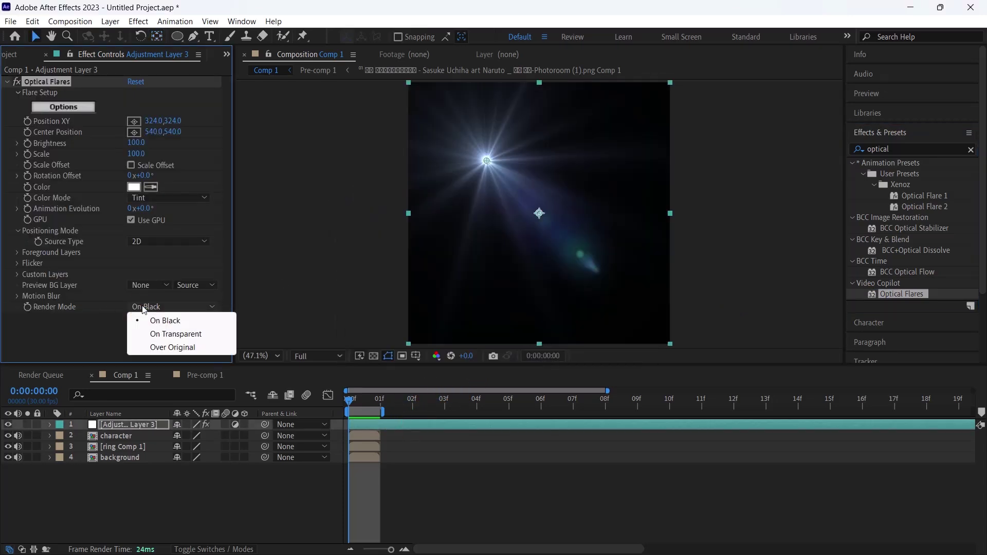
click(179, 347)
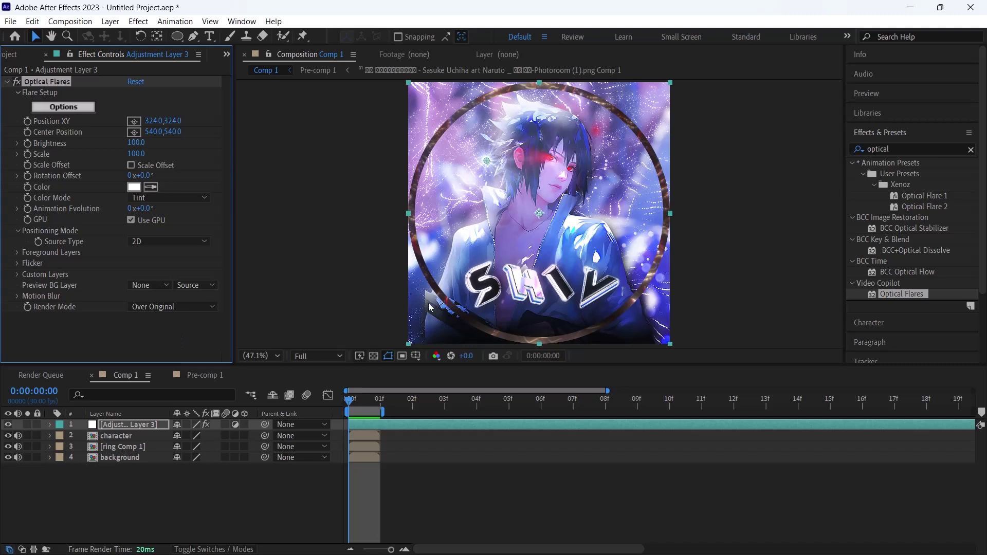
Open the flare's setup options and hide all the default lens objects in the stack, from Glint to Spike Ball.
click(55, 106)
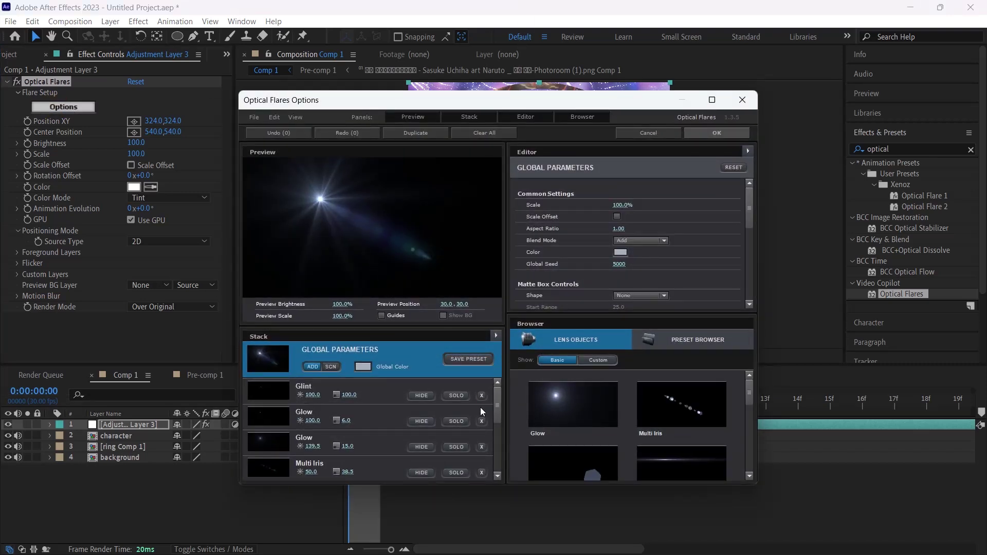
click(421, 421)
click(421, 447)
click(417, 473)
scroll(418, 447, down, 2)
click(421, 422)
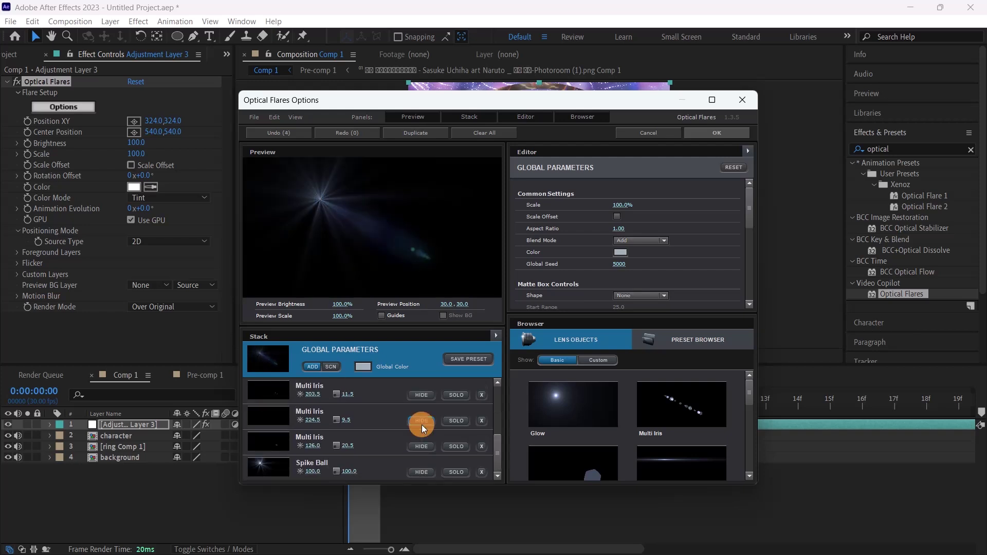
click(422, 400)
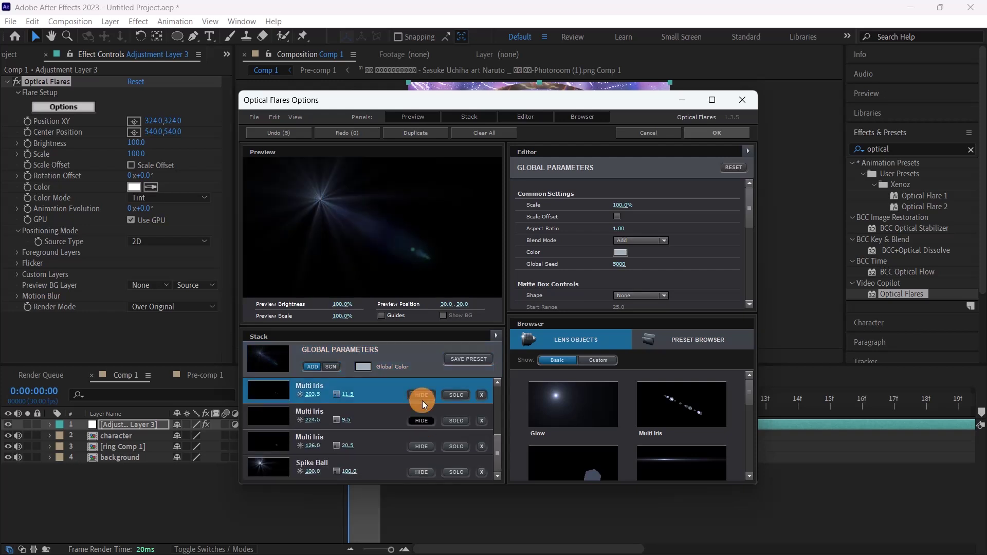
click(421, 446)
click(420, 472)
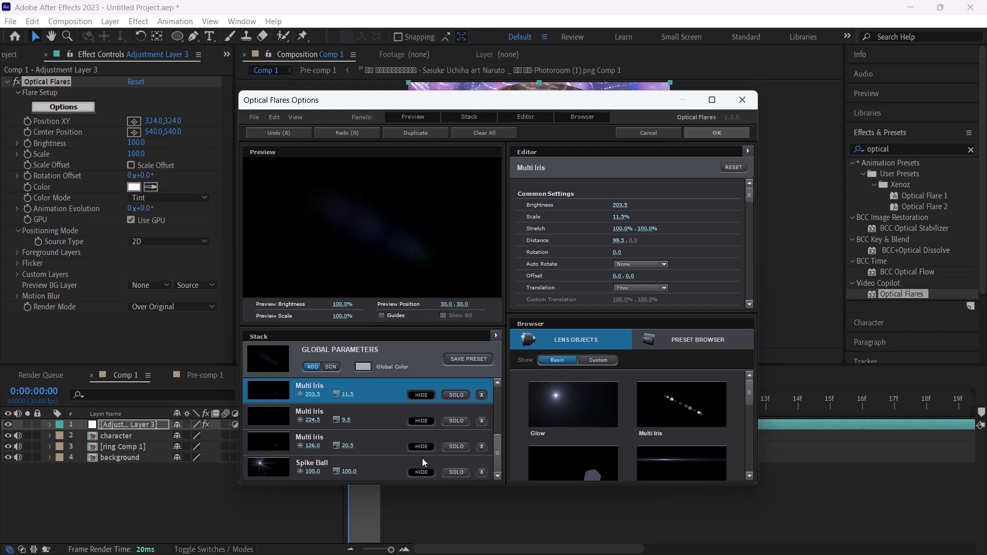
scroll(421, 458, up, 2)
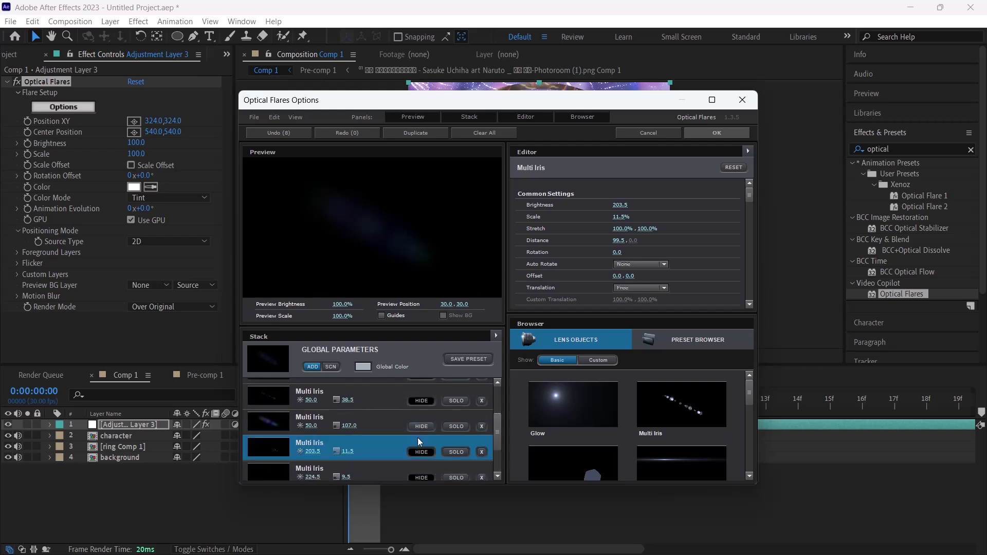
click(419, 429)
scroll(417, 430, up, 3)
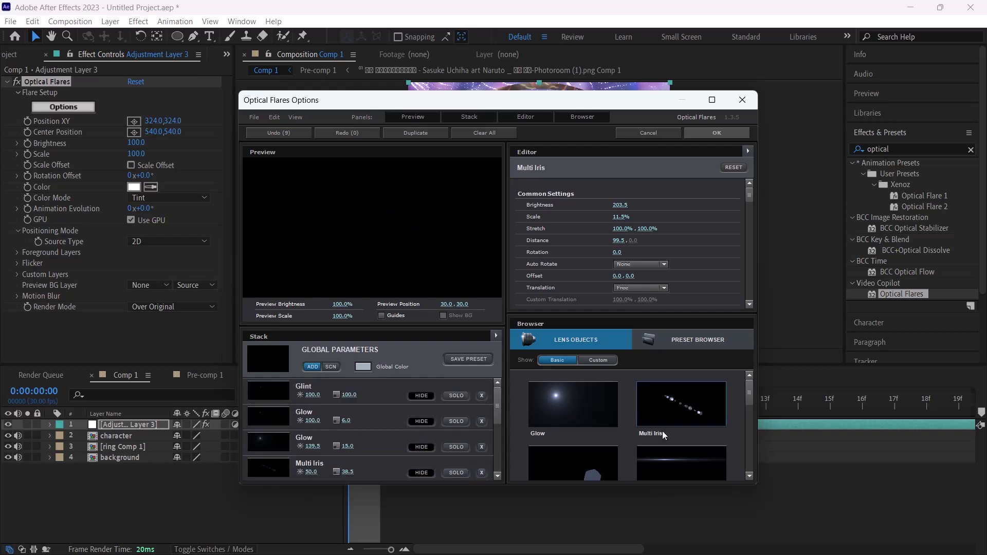
Add Streak, Iris, Hoop, Lens Orbs and Multi Iris objects to the flare and accept the setup.
scroll(664, 430, down, 2)
click(671, 387)
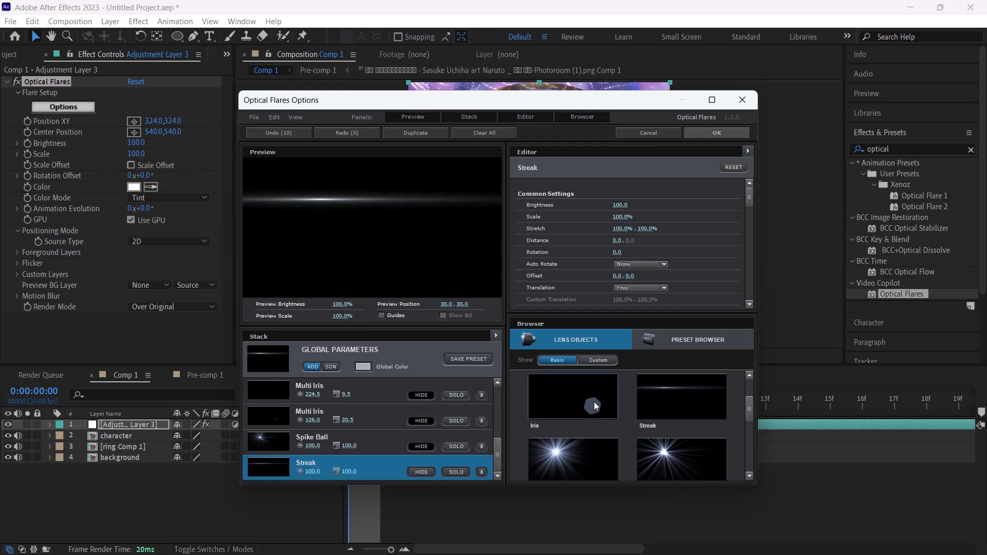
click(578, 396)
scroll(678, 450, down, 2)
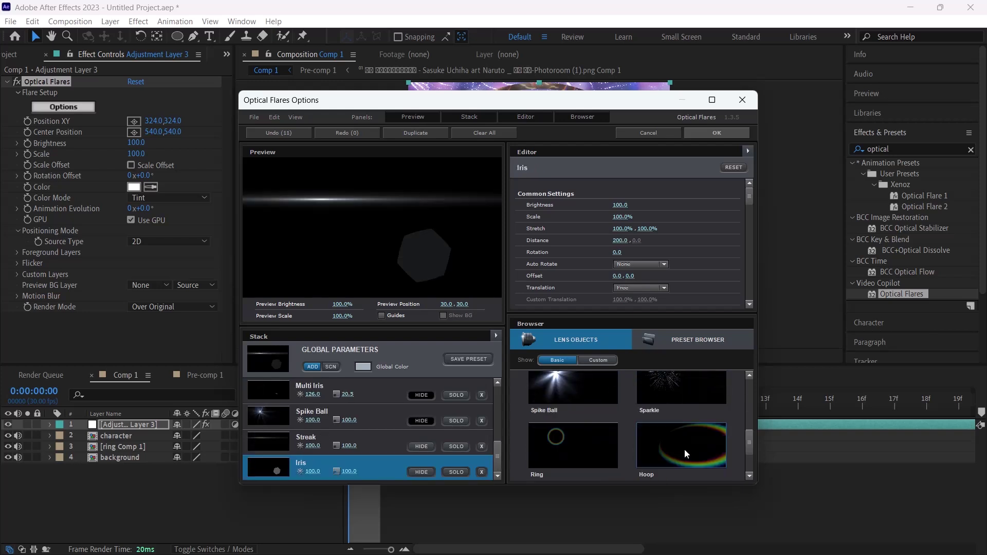
click(680, 445)
scroll(601, 439, down, 2)
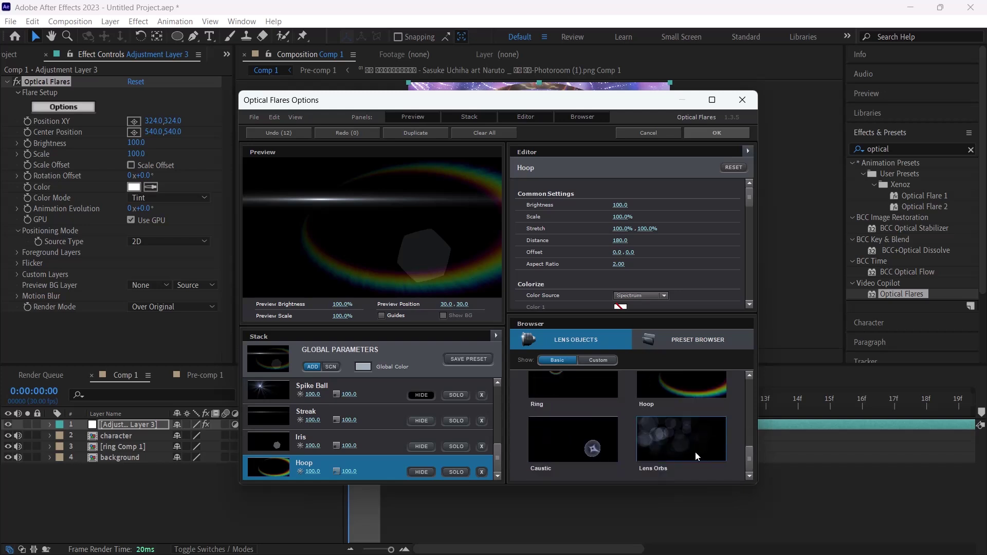
click(681, 450)
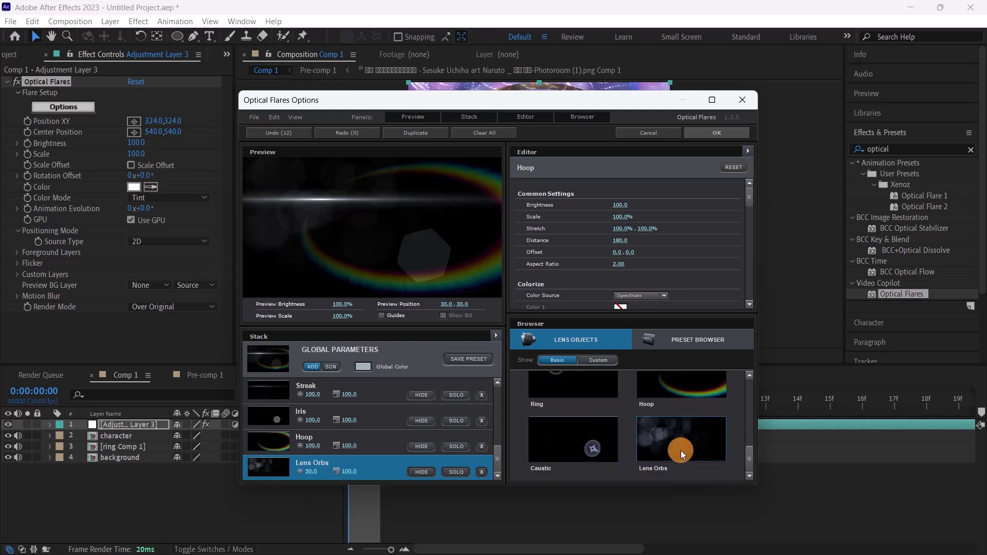
scroll(665, 411, up, 5)
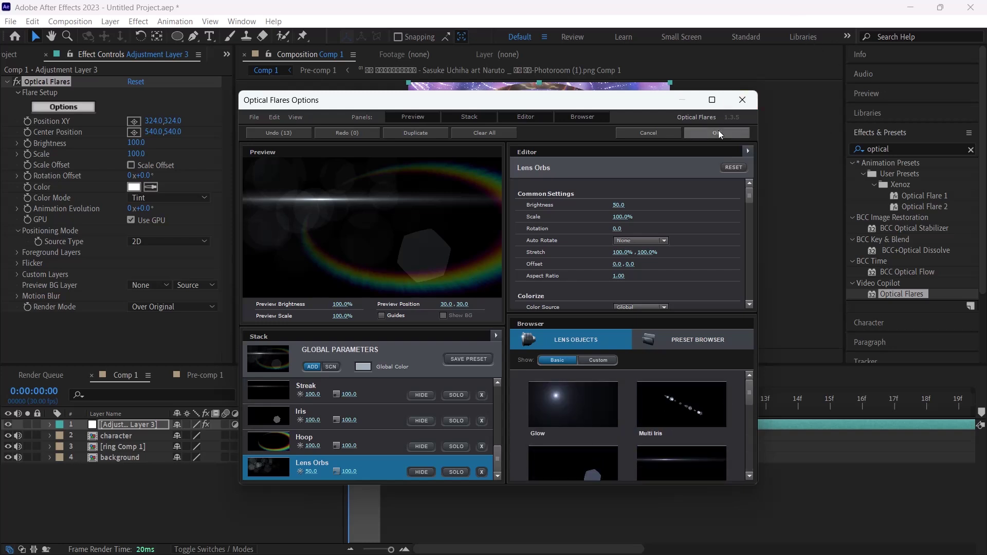
click(668, 402)
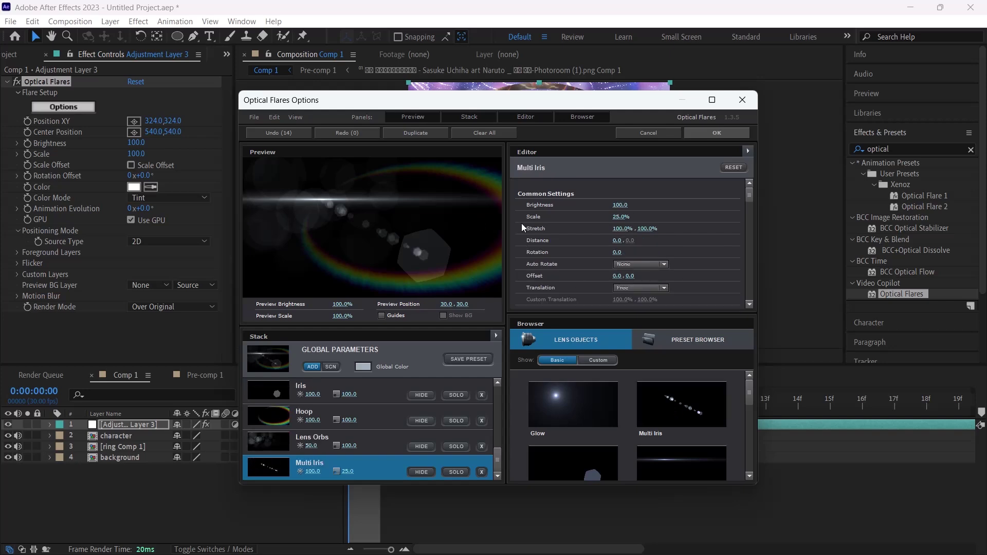
click(726, 133)
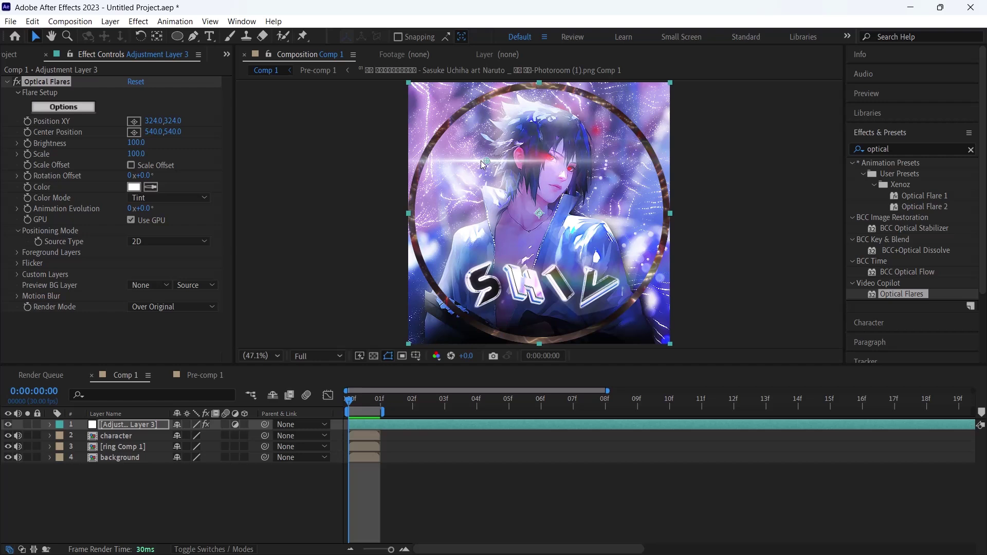
Set the flare color to light purple BC99D9 by sampling the purple background in the composition.
click(129, 187)
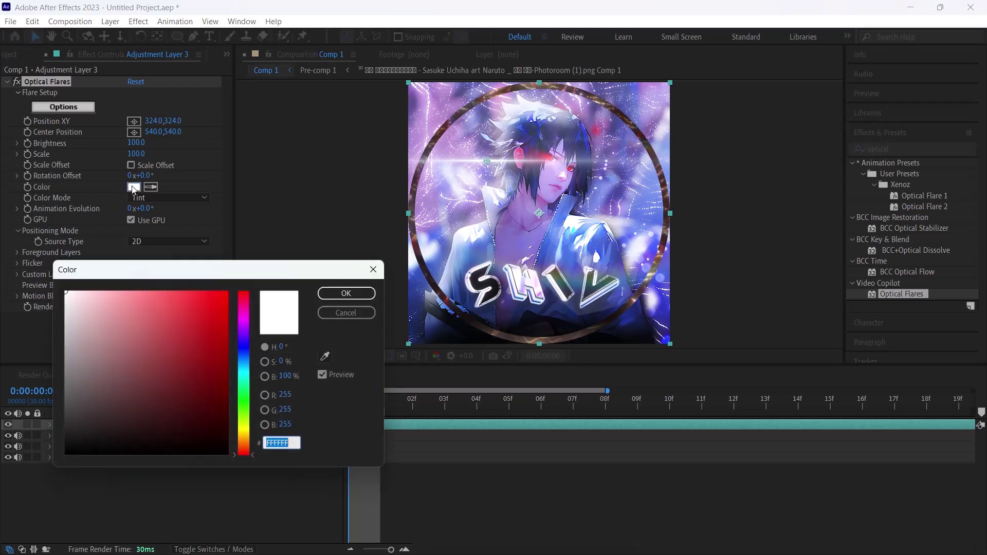
click(326, 355)
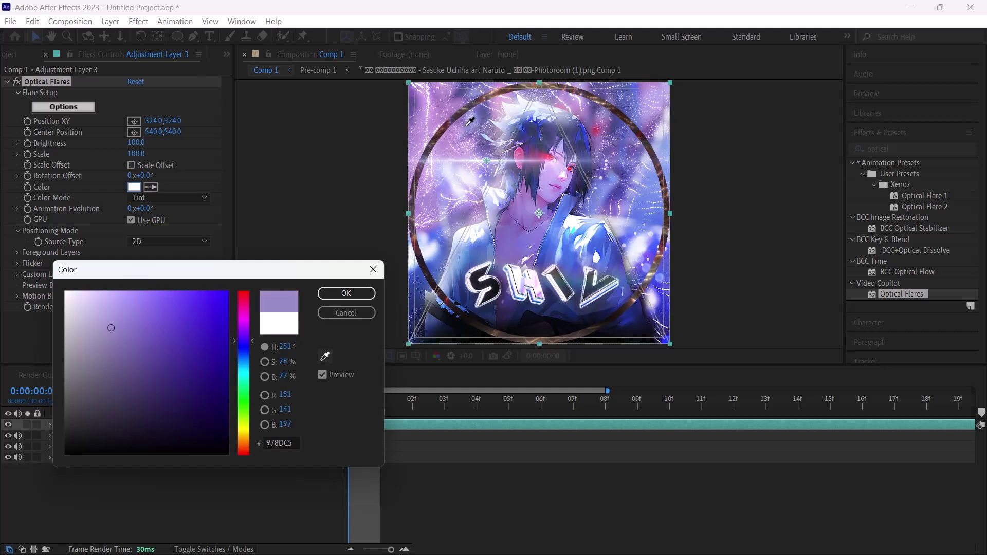
click(529, 231)
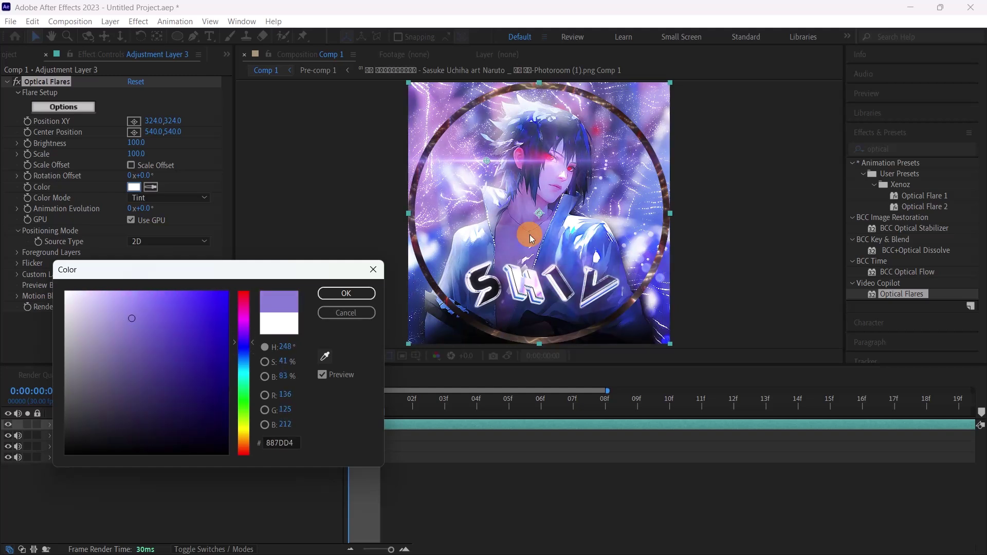
click(324, 355)
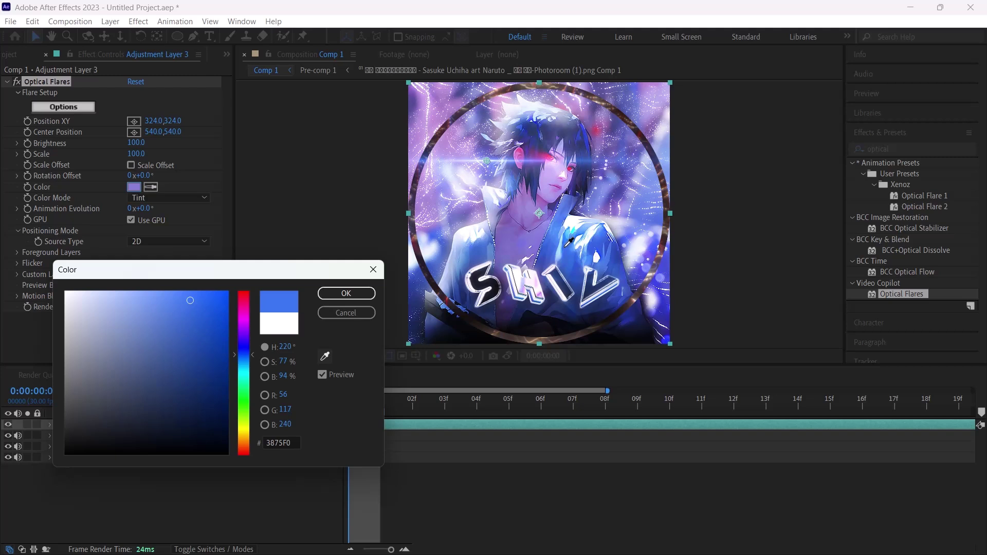
click(456, 138)
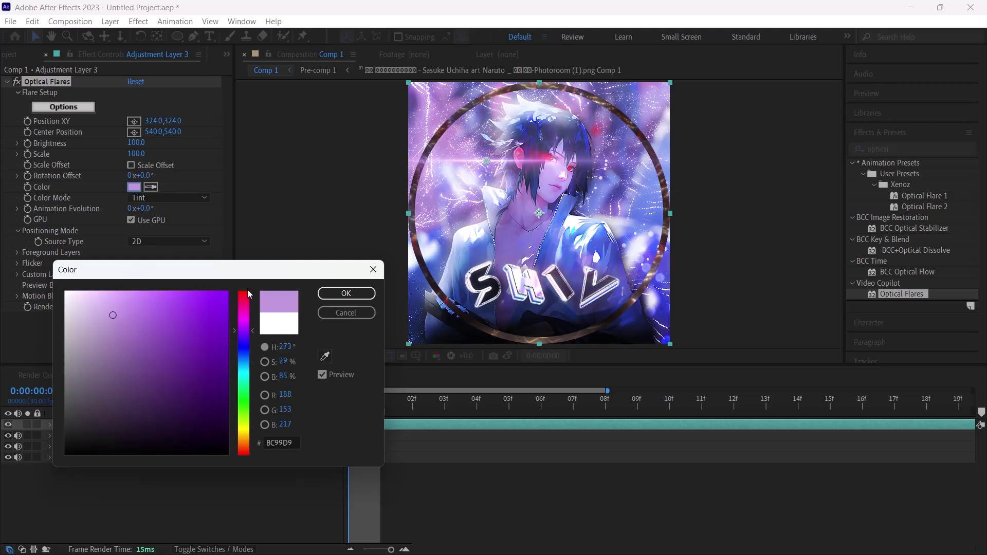
click(349, 291)
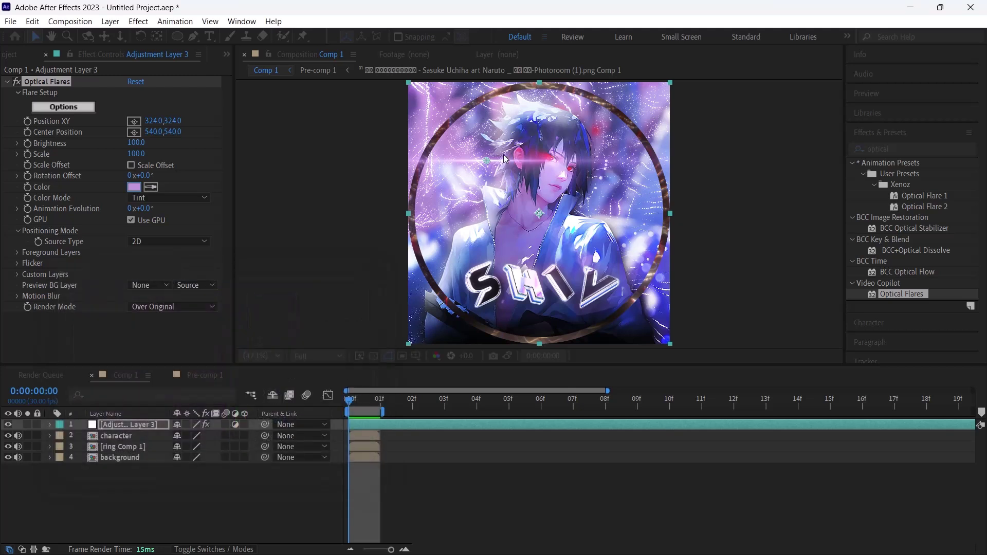
Move the flare to the image's upper-left area at about 186, 169 and set its brightness to 250.
drag(486, 161, 453, 130)
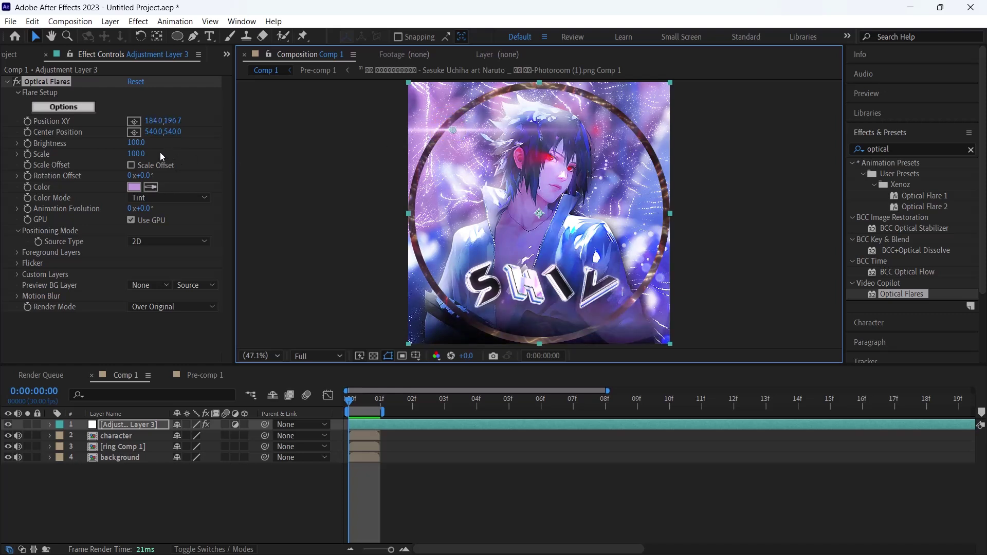
drag(138, 146, 147, 144)
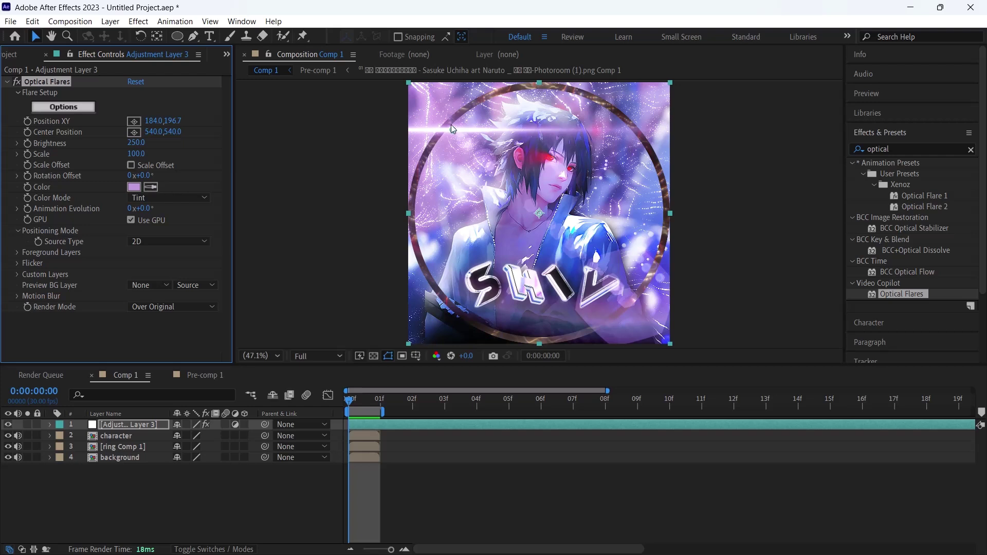
drag(451, 126, 453, 120)
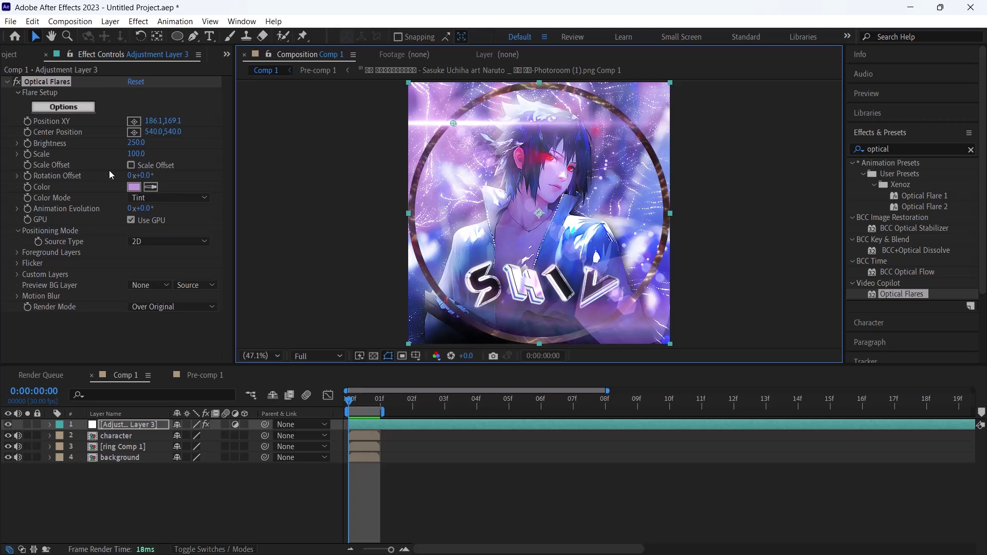
Duplicate the Optical Flares effect and move the copy beyond the frame's lower-right edge, at about 1158, 757.
click(52, 82)
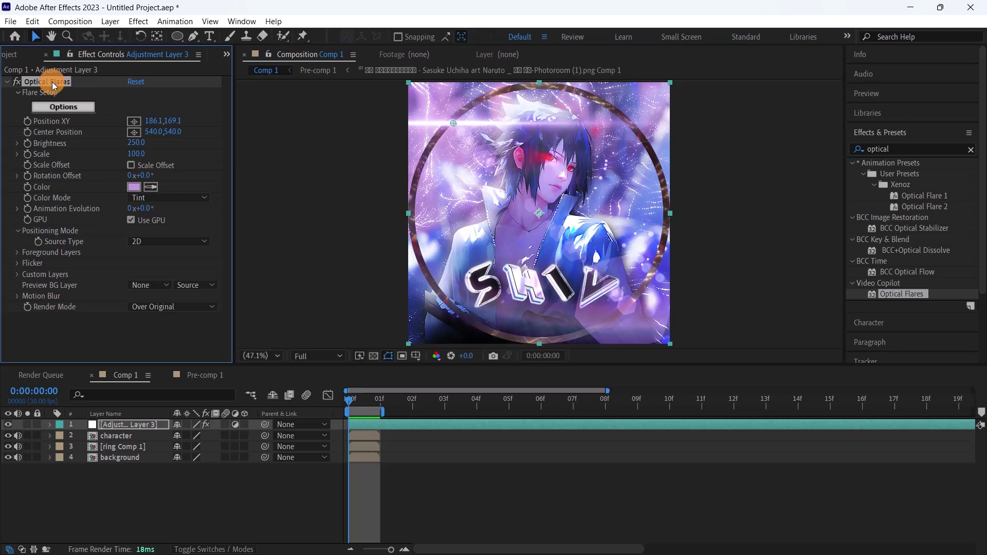
key(ctrl+d)
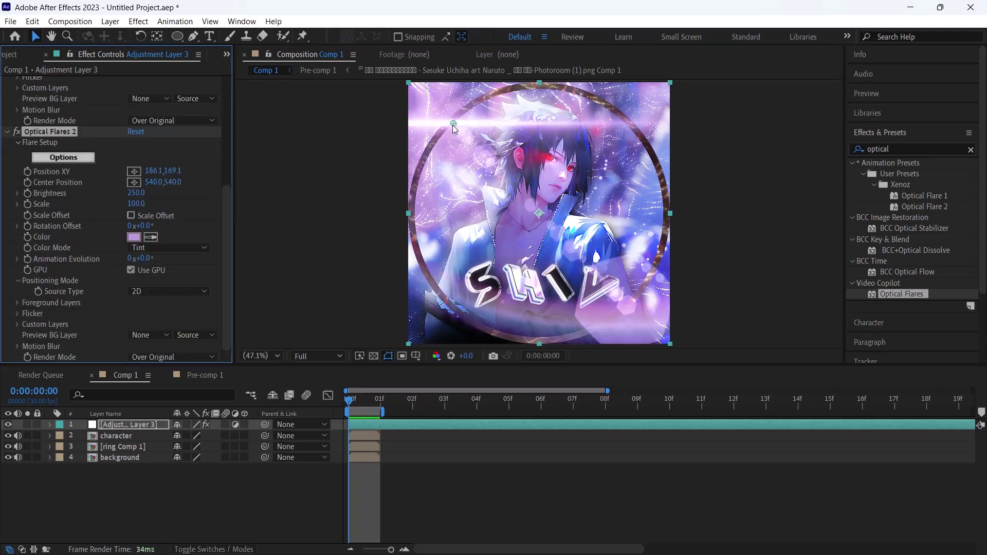
drag(453, 125, 690, 267)
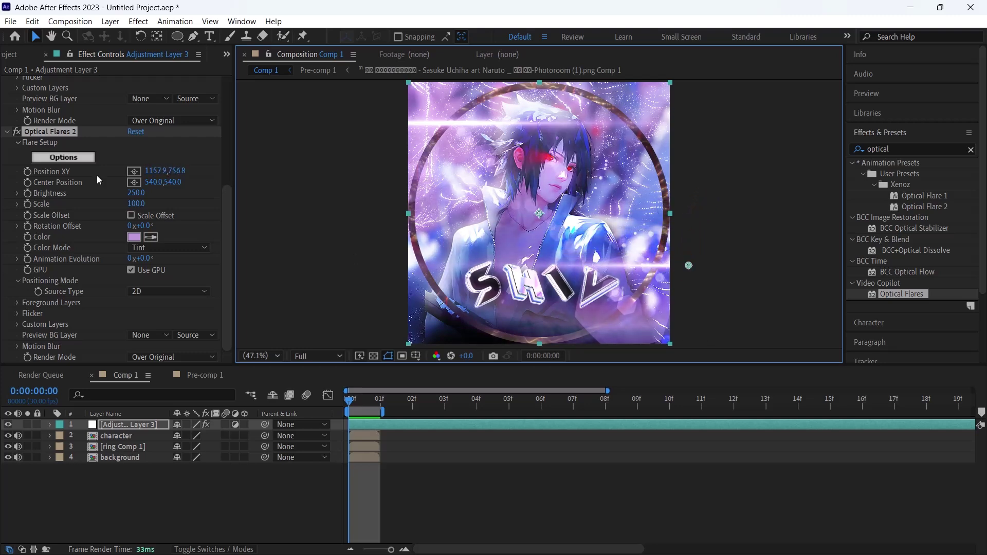
Hide the Hoop and the last Multi Iris objects in the second Optical Flares setup and accept it.
click(66, 156)
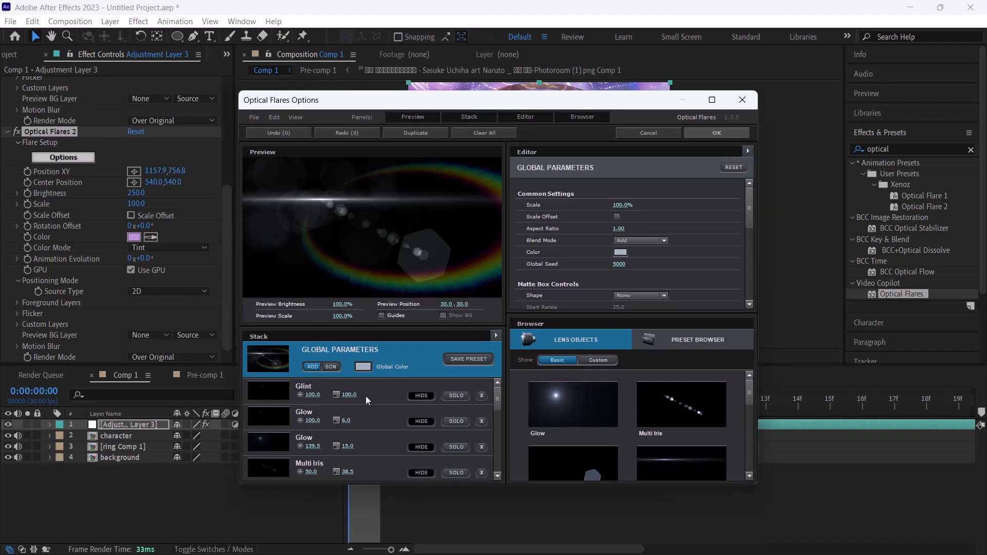
scroll(384, 396, down, 5)
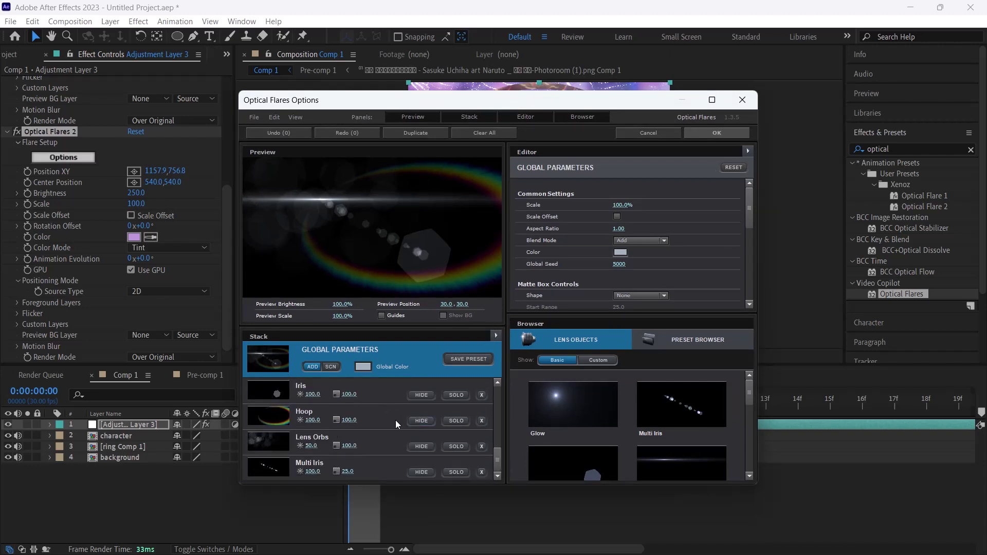
click(430, 420)
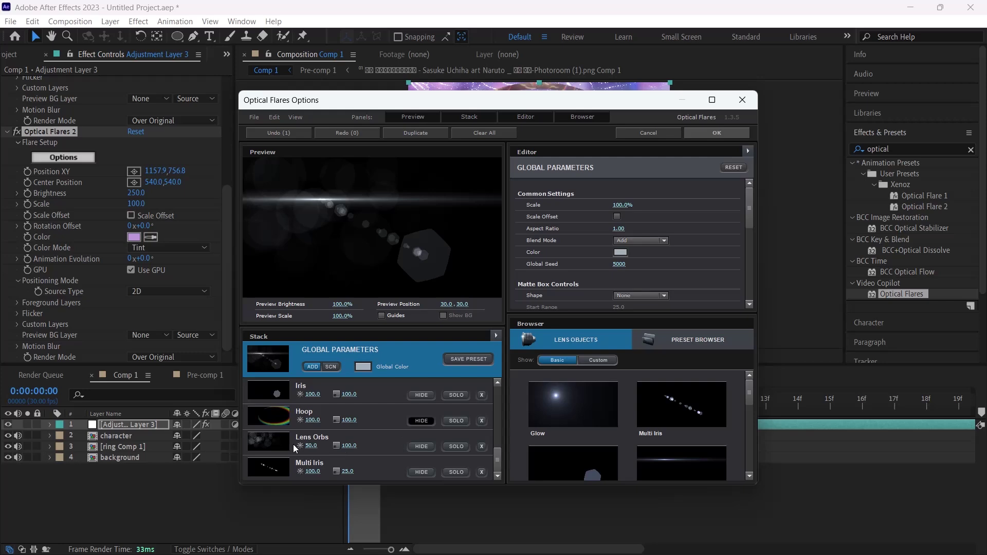
click(424, 474)
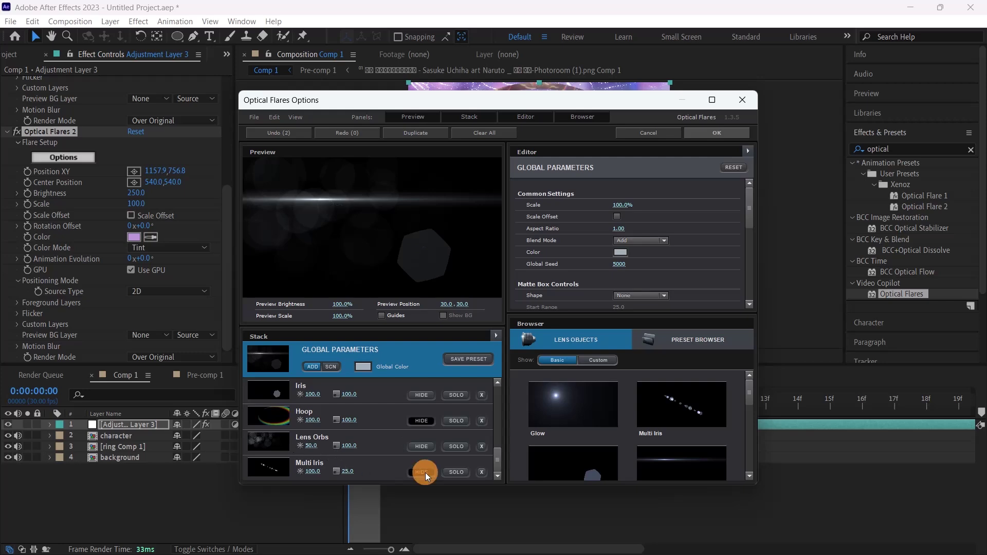
scroll(415, 449, down, 2)
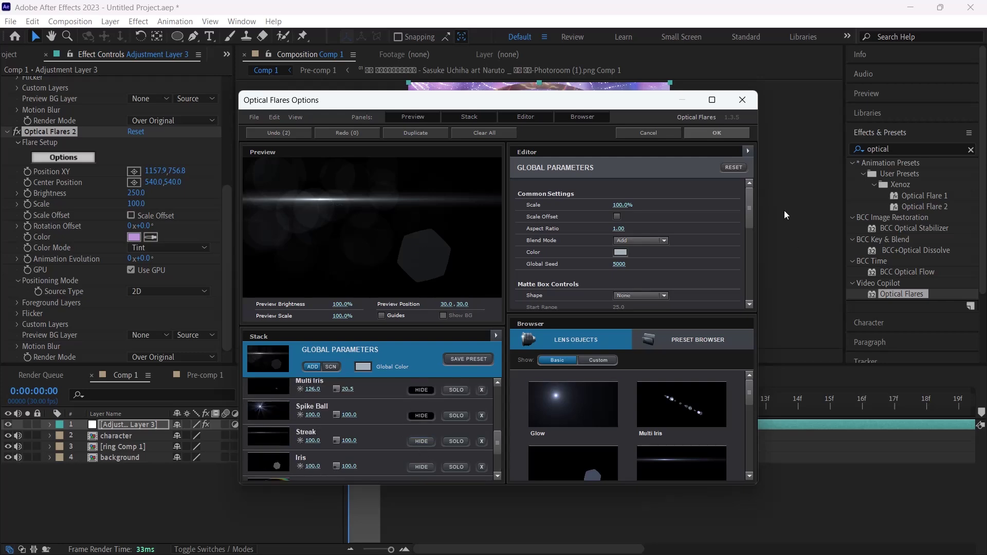
click(718, 134)
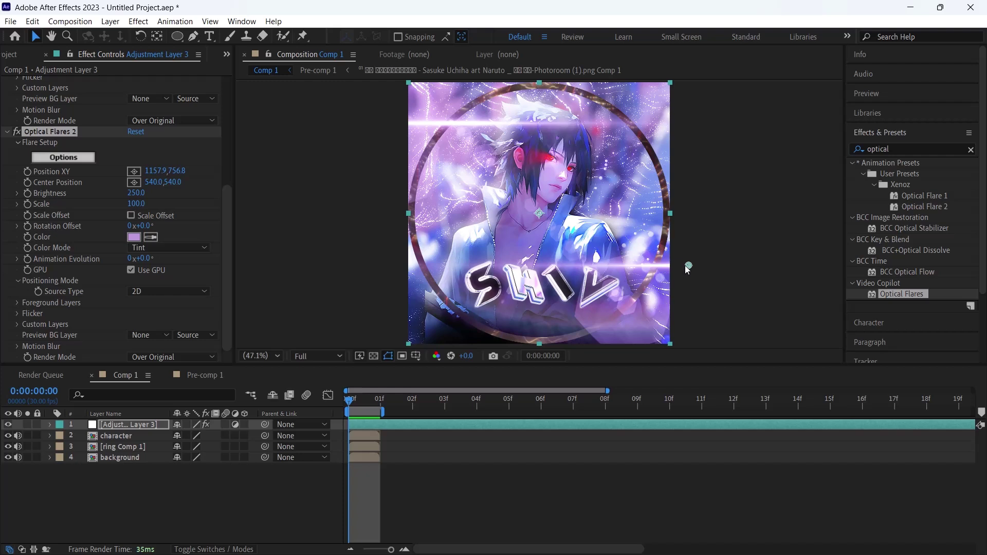
Move the second flare farther outside the frame to about 1561, 797 and the first flare to about 150, 118.
drag(687, 266, 786, 276)
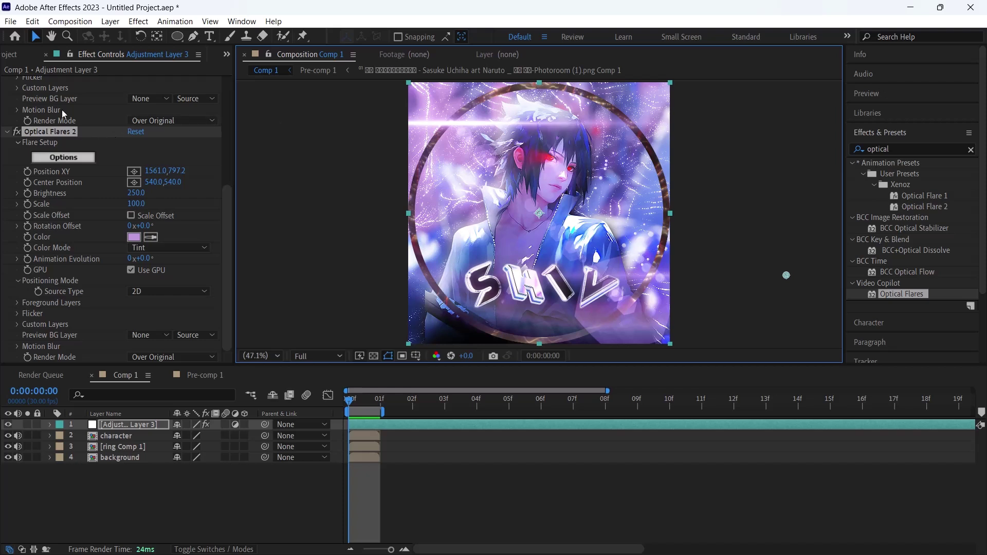
scroll(64, 118, up, 3)
scroll(44, 82, up, 1)
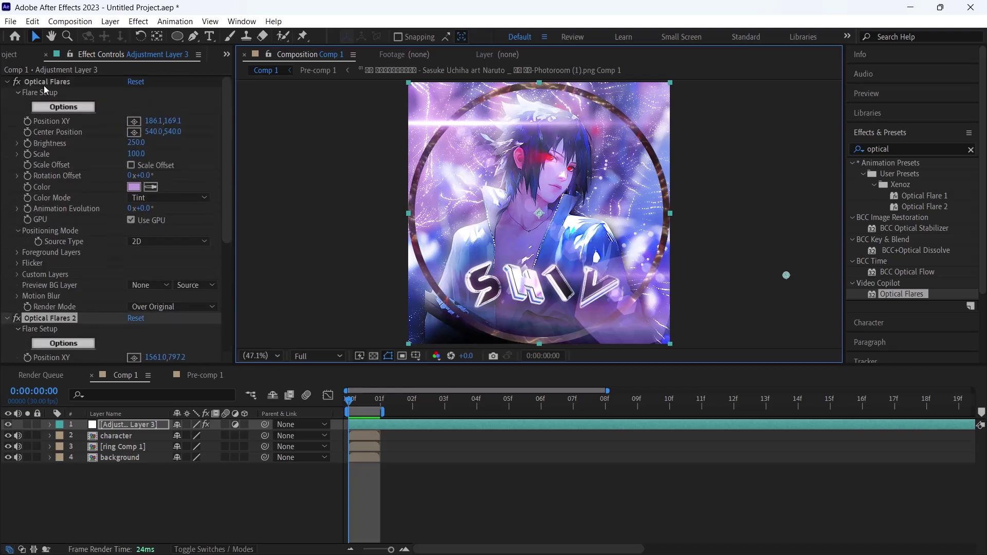
click(71, 81)
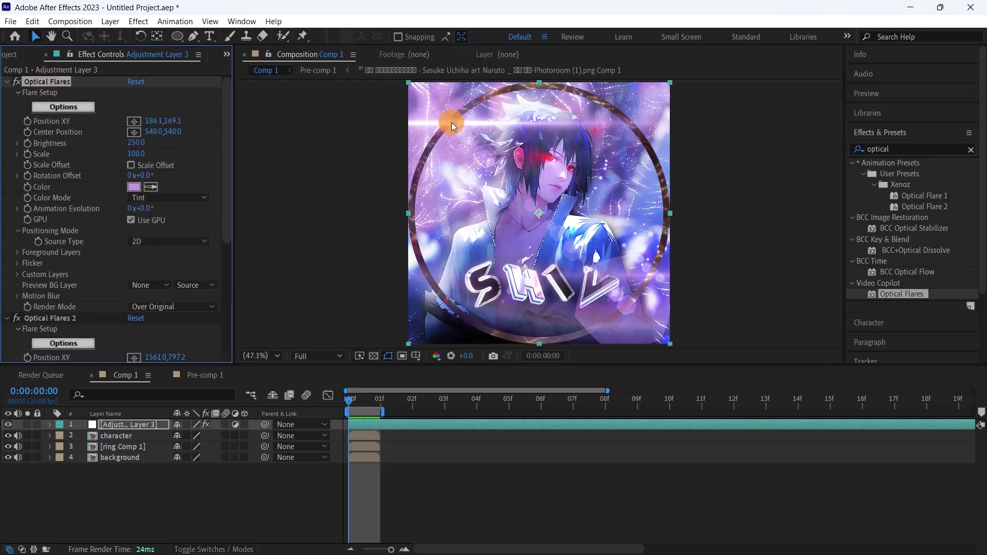
drag(452, 122, 442, 110)
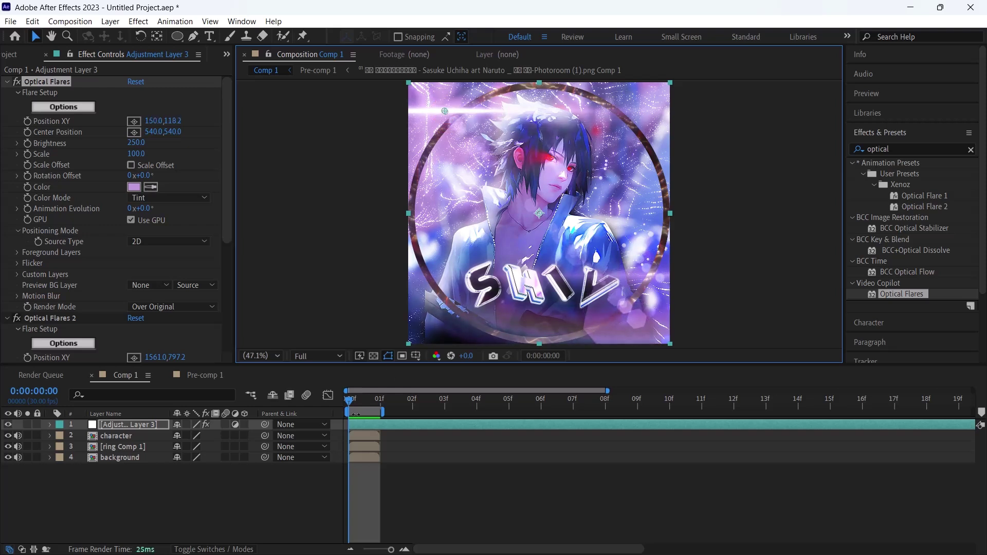
click(266, 538)
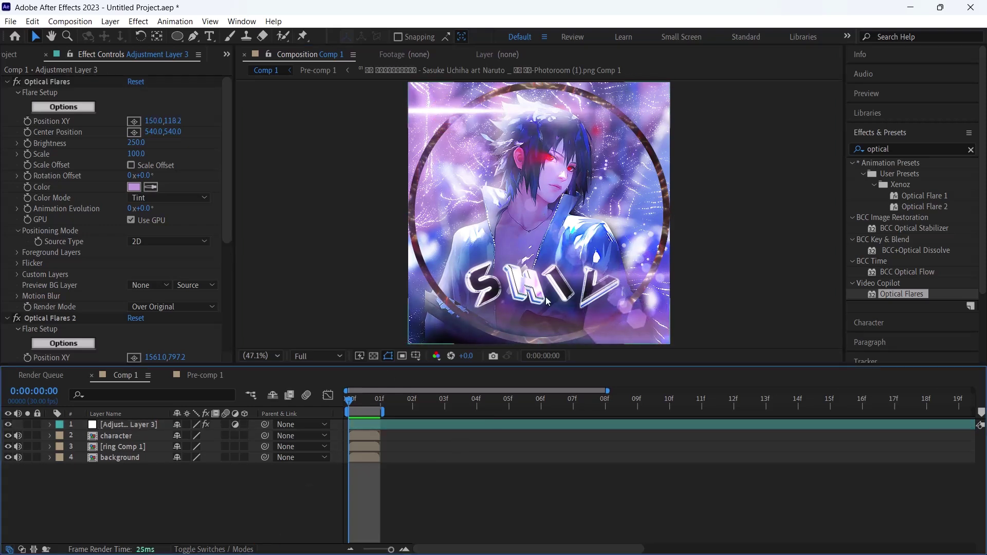
Split the adjustment layer at frame 1, delete the part after it, and return to frame 0.
click(362, 454)
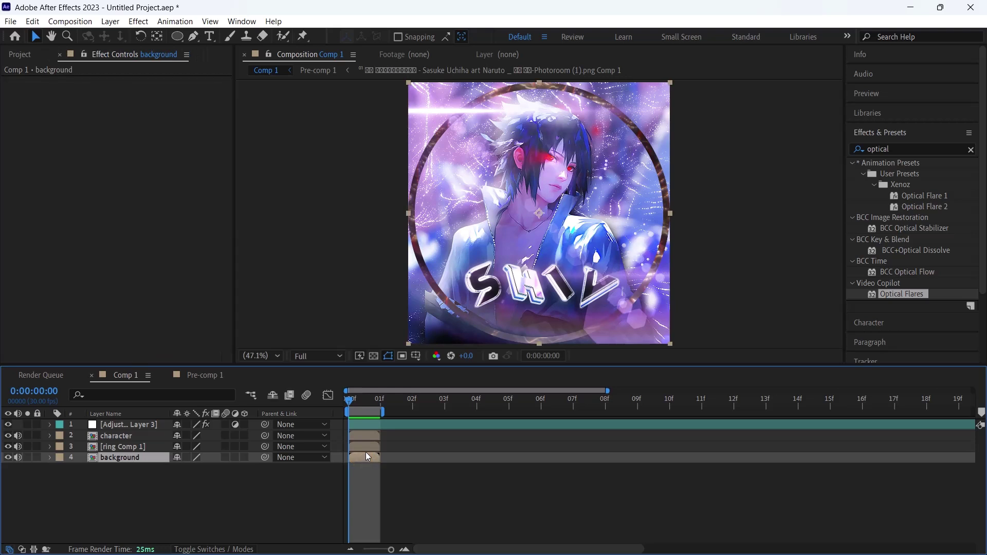
click(378, 399)
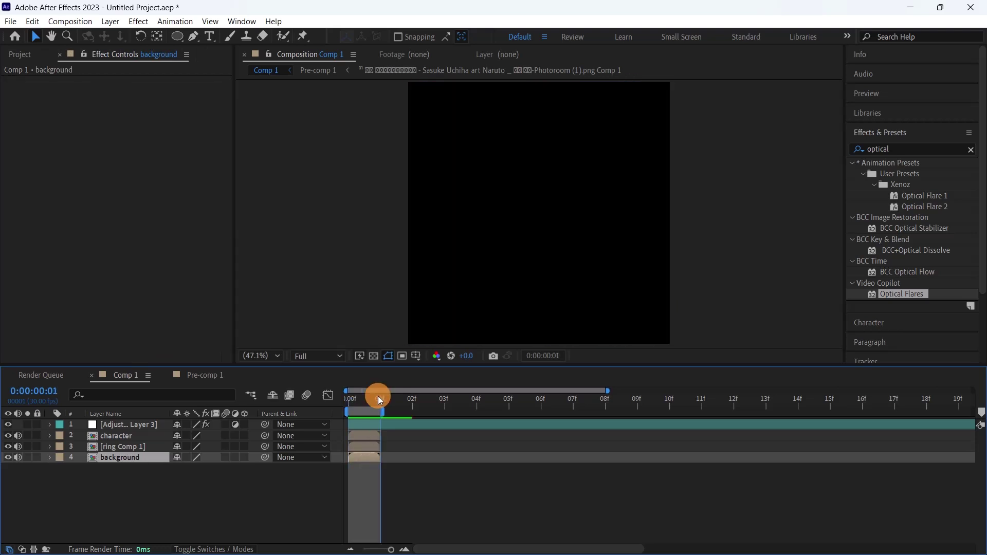
click(389, 423)
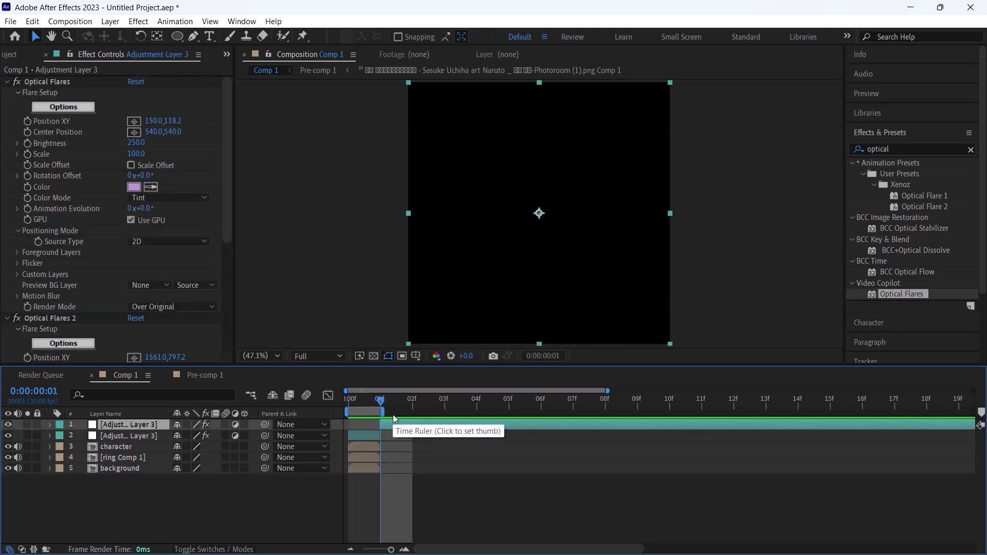
key(ctrl+shift+a)
click(354, 405)
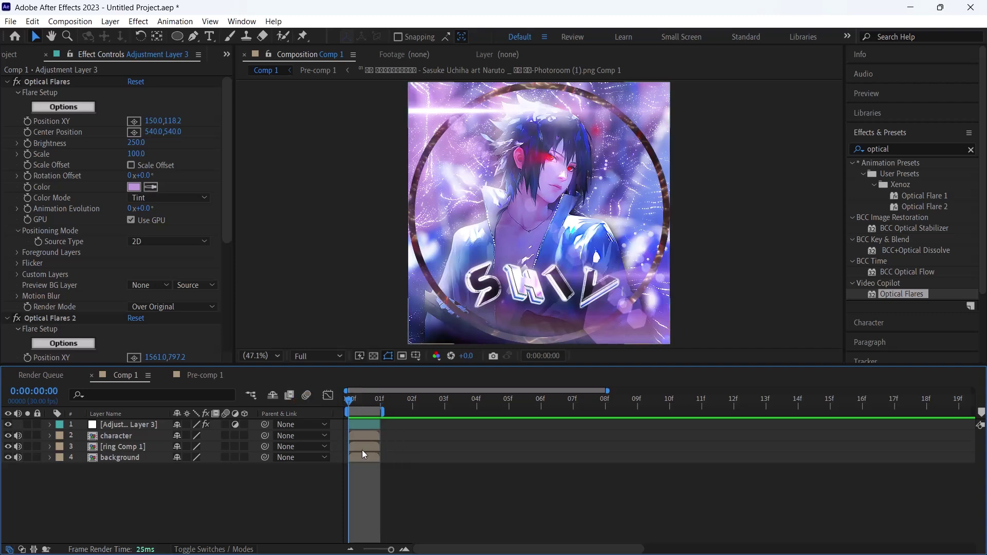
Pre-compose the adjustment, character, ring and background layers into a single composition.
click(360, 456)
shift+click(364, 427)
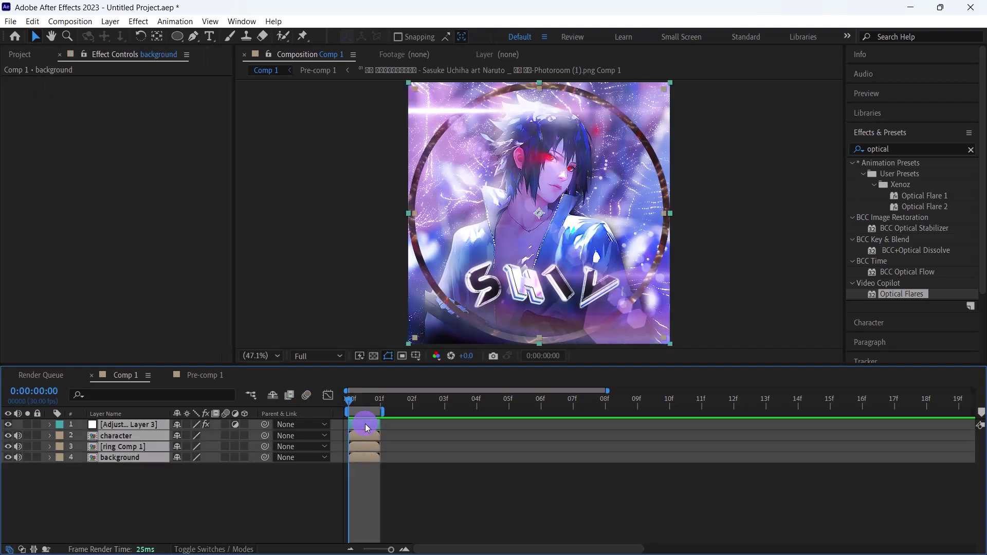
right_click(365, 428)
click(413, 342)
click(518, 365)
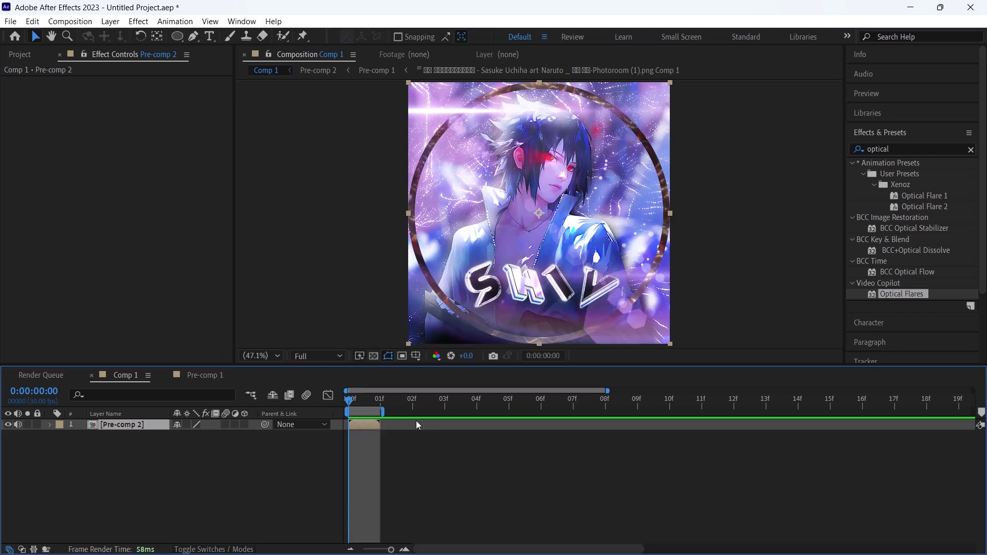
Open the new pre-composition and add a Bevel and Emboss layer style to the character layer.
double_click(364, 424)
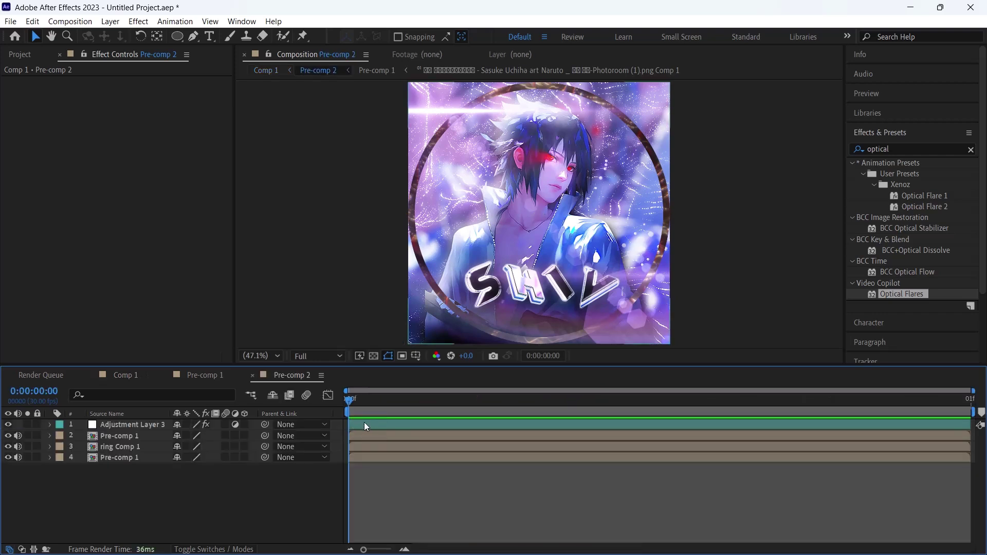
click(362, 435)
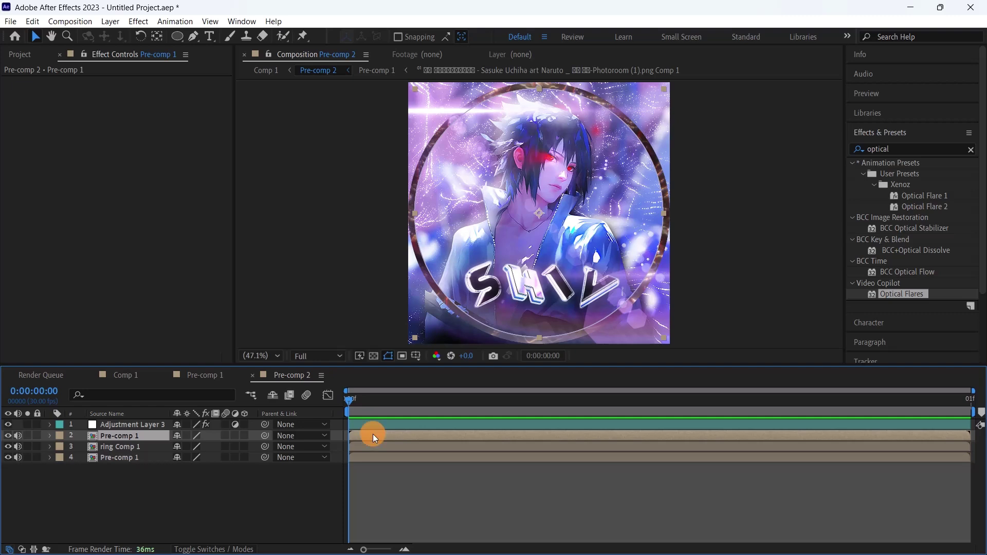
right_click(373, 435)
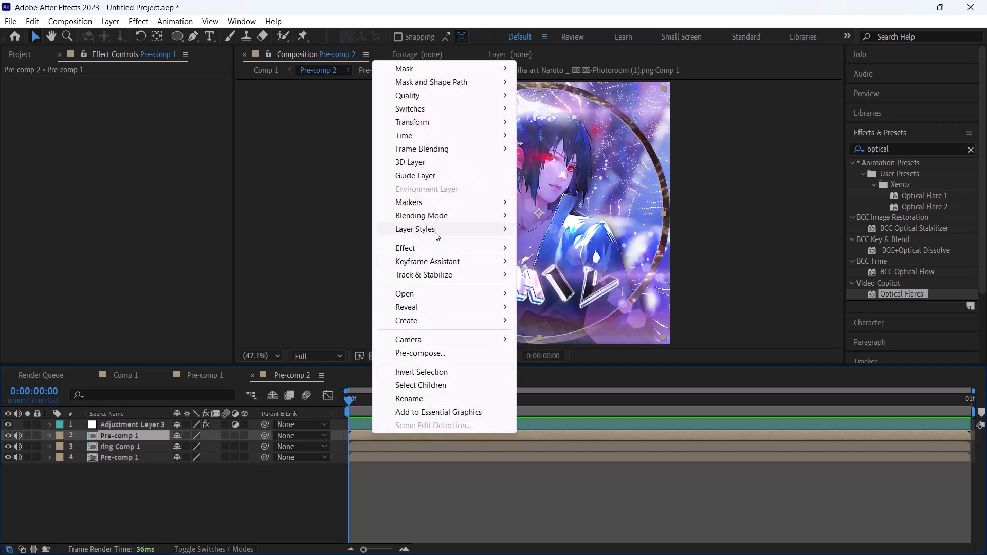
mouse_move(437, 235)
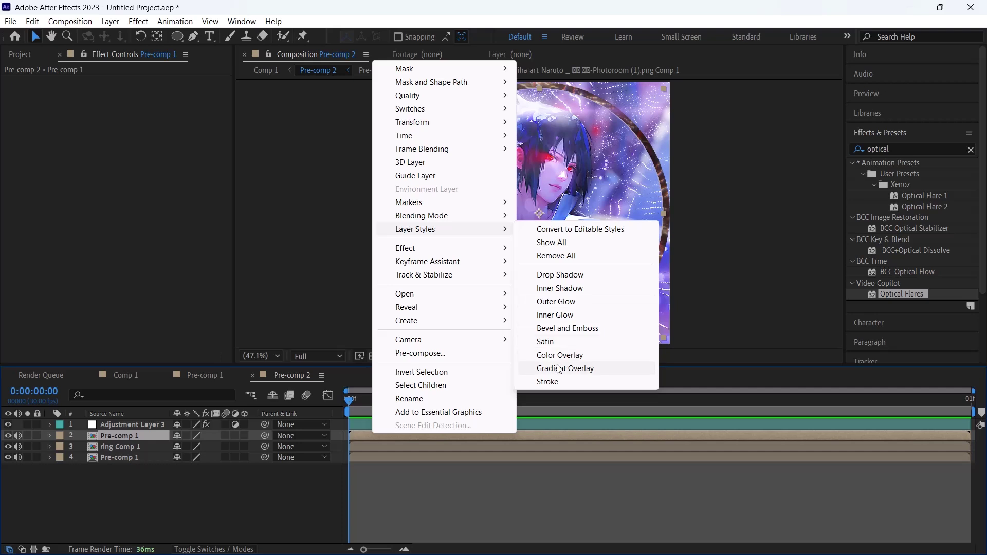
click(562, 328)
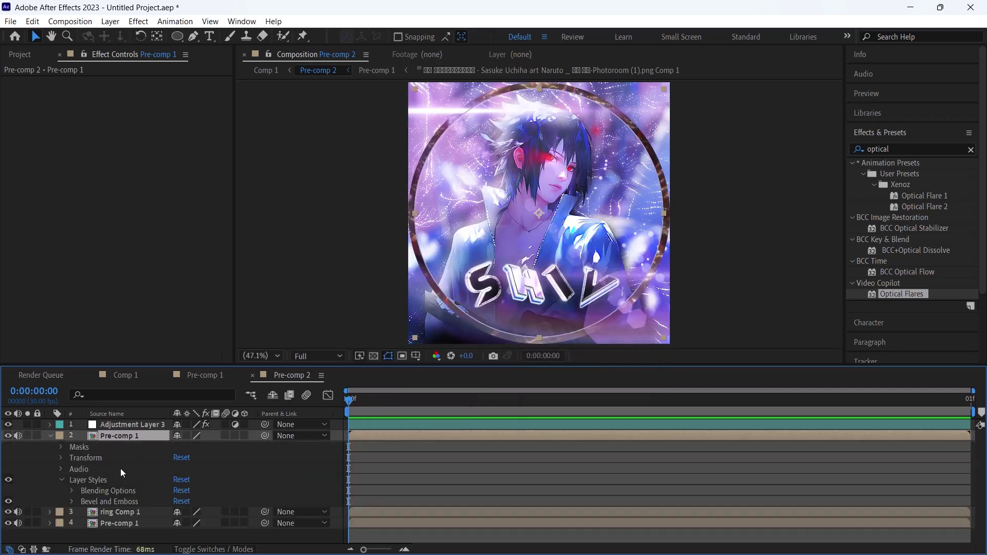
Set the character's Bevel and Emboss size to 119 and return to Comp 1.
click(72, 501)
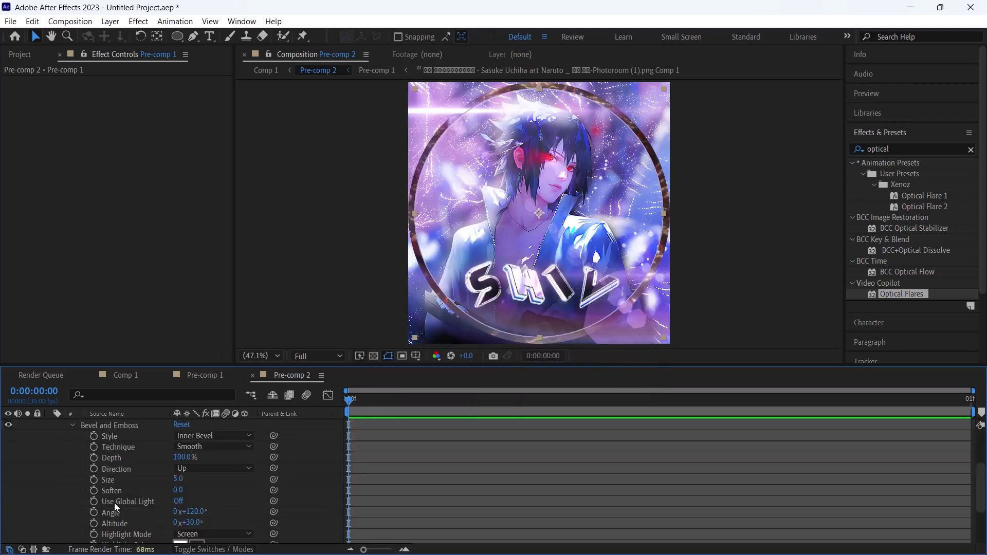
drag(178, 479, 252, 480)
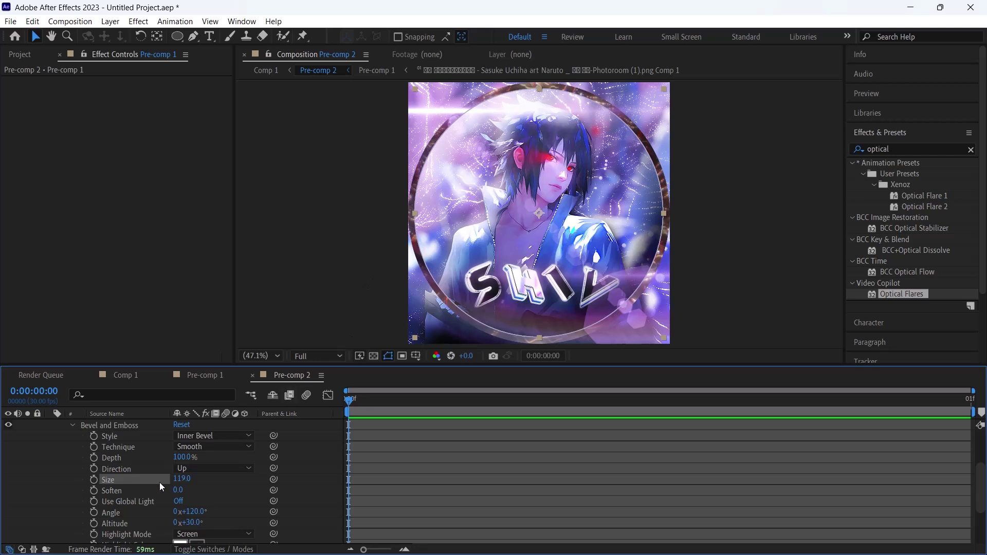
scroll(159, 482, up, 3)
click(50, 435)
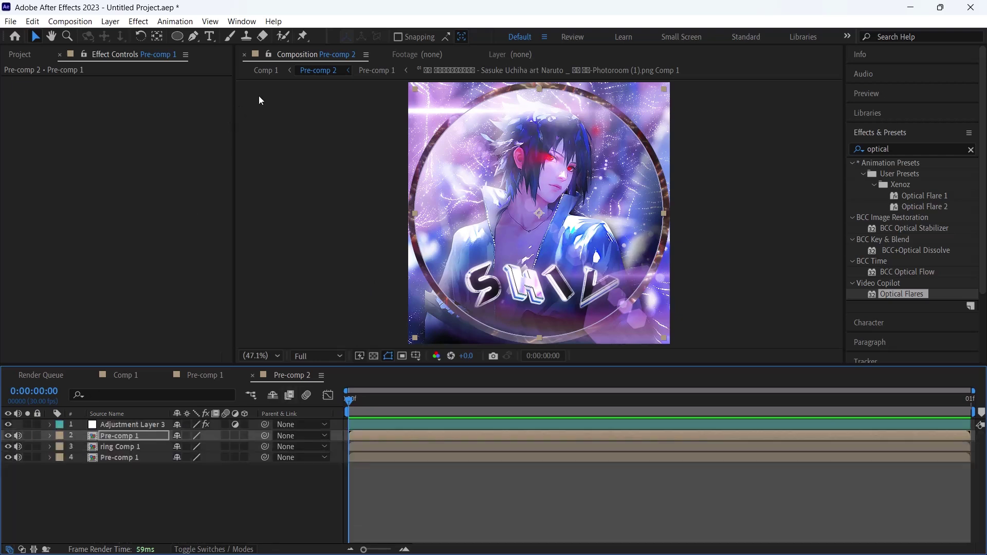
click(265, 70)
click(244, 522)
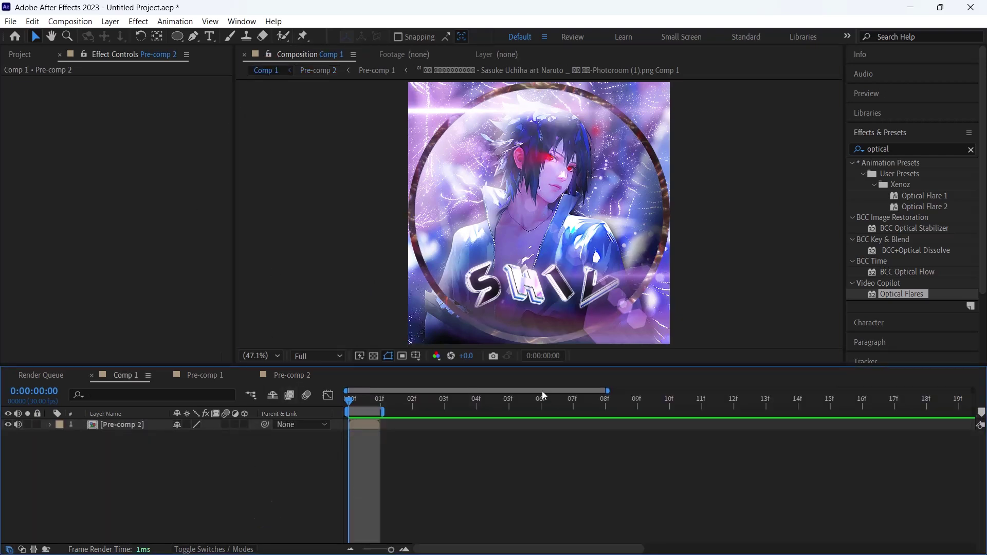
Add Comp 1 to the render queue and set its output format to JPEG Sequence.
click(361, 424)
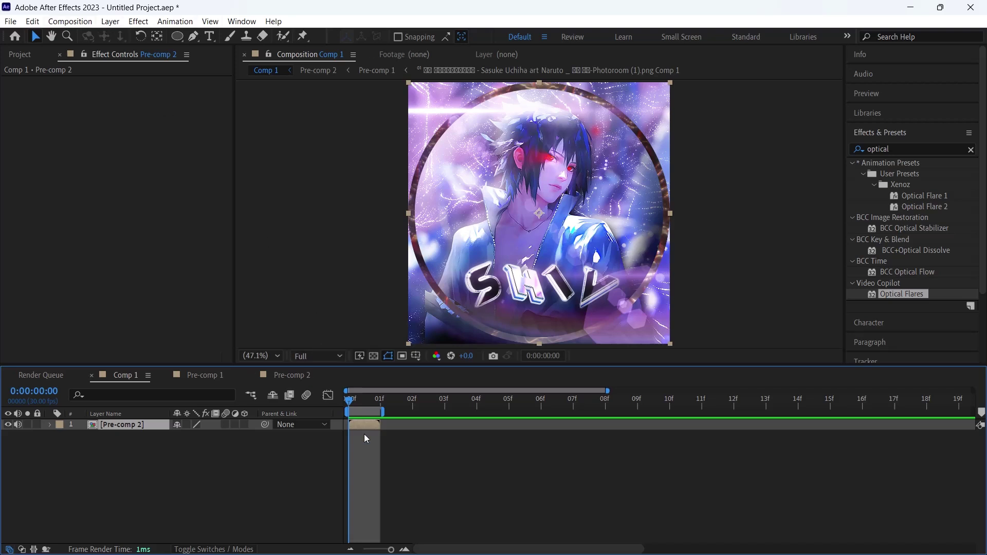
click(33, 21)
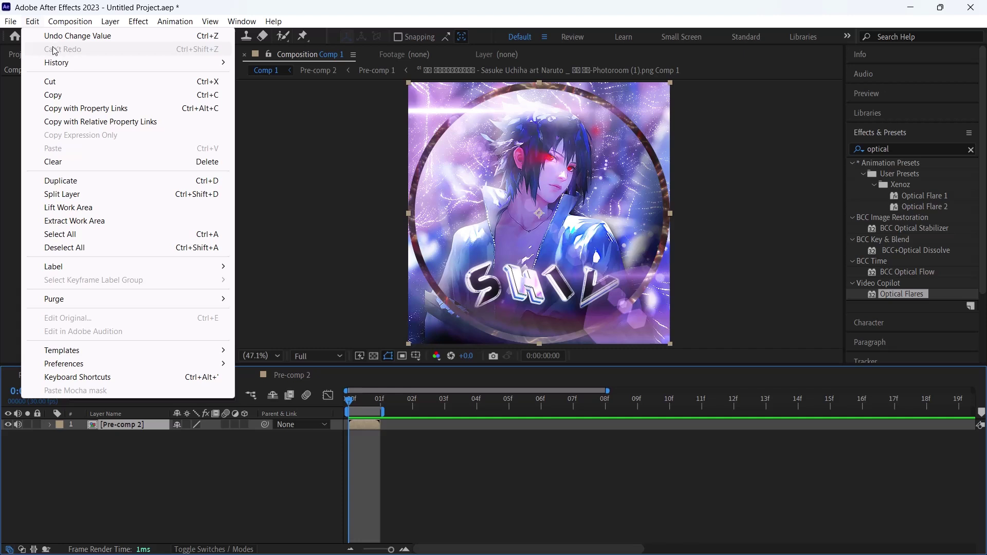
mouse_move(70, 21)
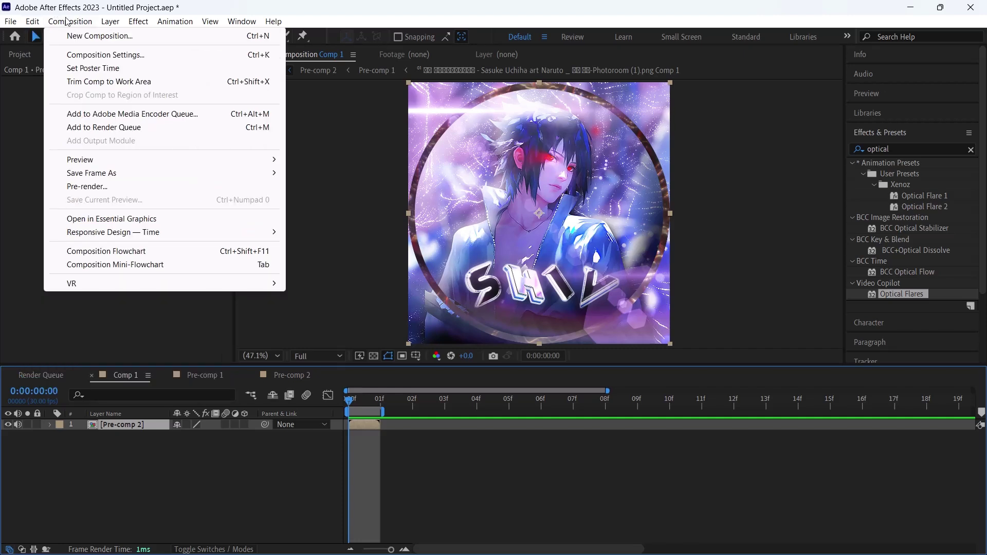
click(107, 129)
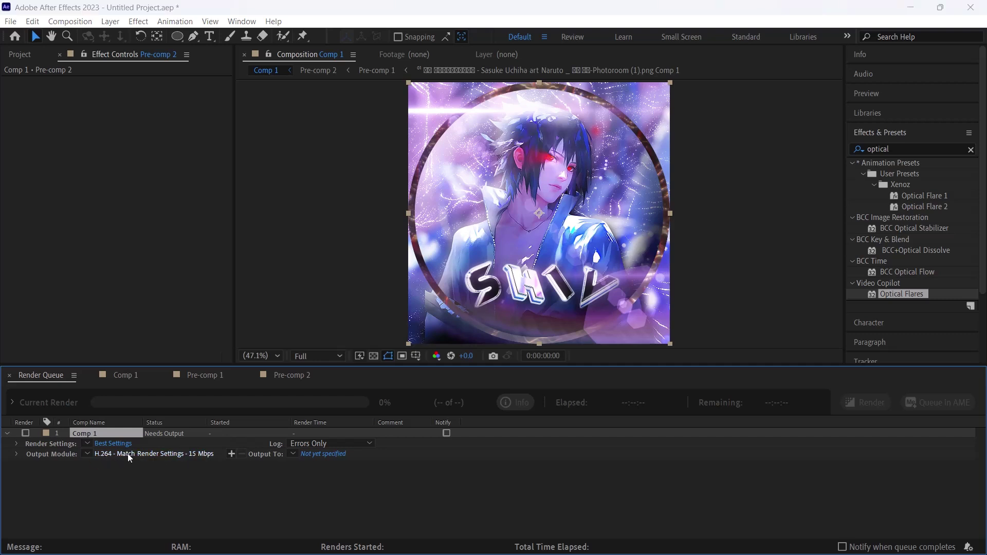
click(151, 449)
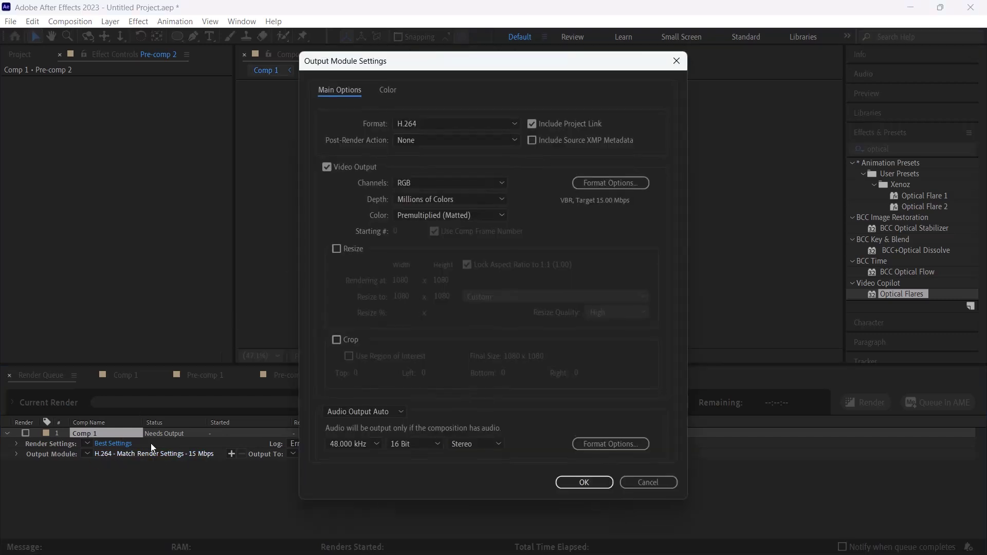
click(467, 123)
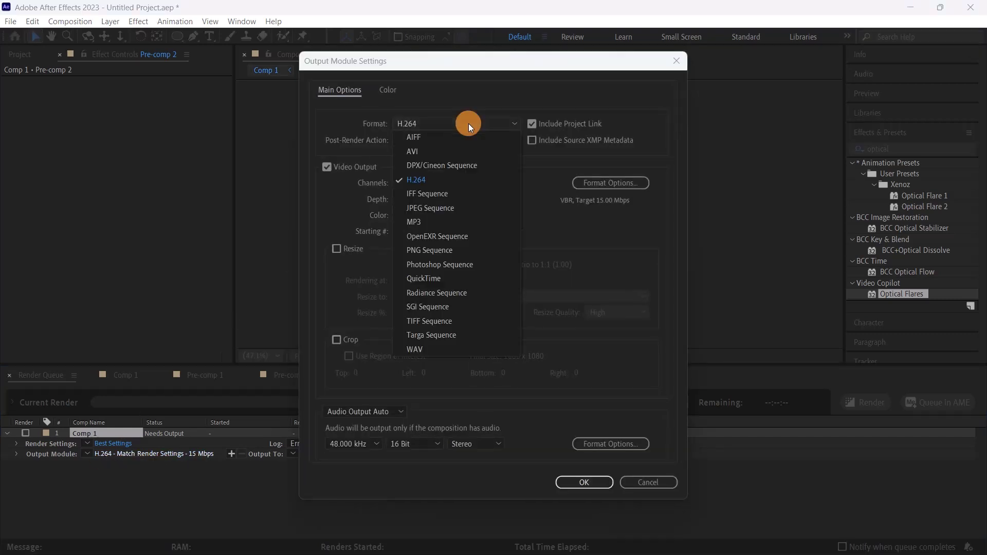
click(439, 213)
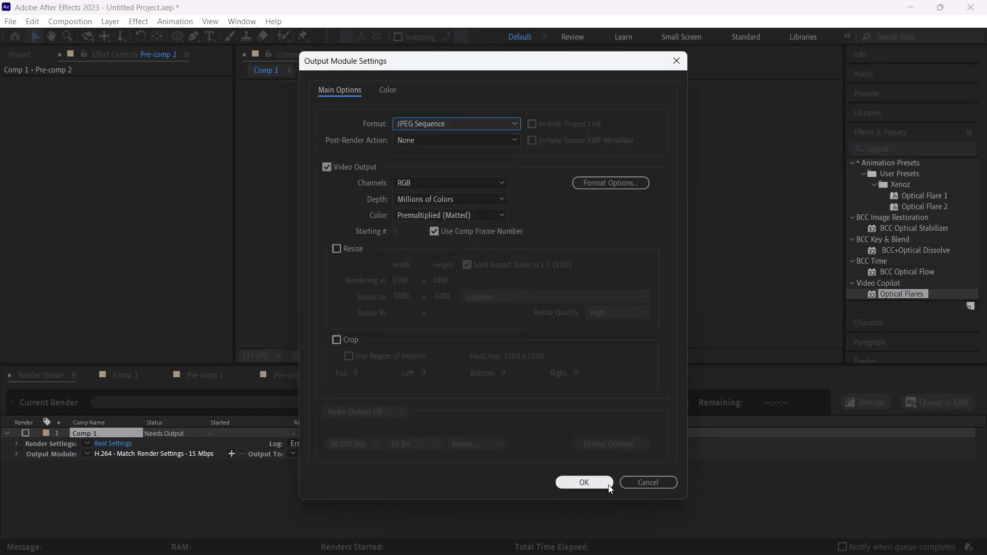
click(591, 483)
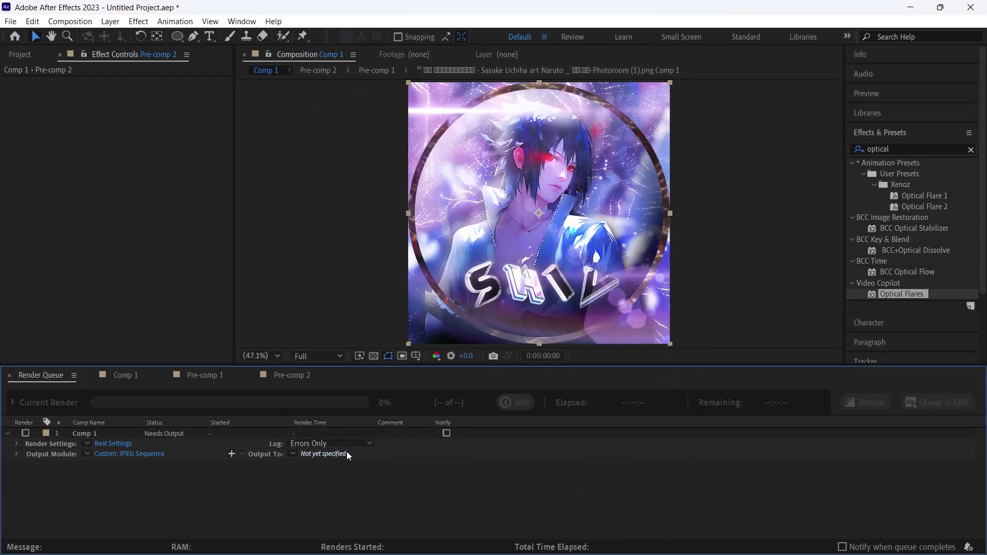
Name the output file "profile pic" in the my edits folder's Comp 1 subfolder and render it.
click(346, 453)
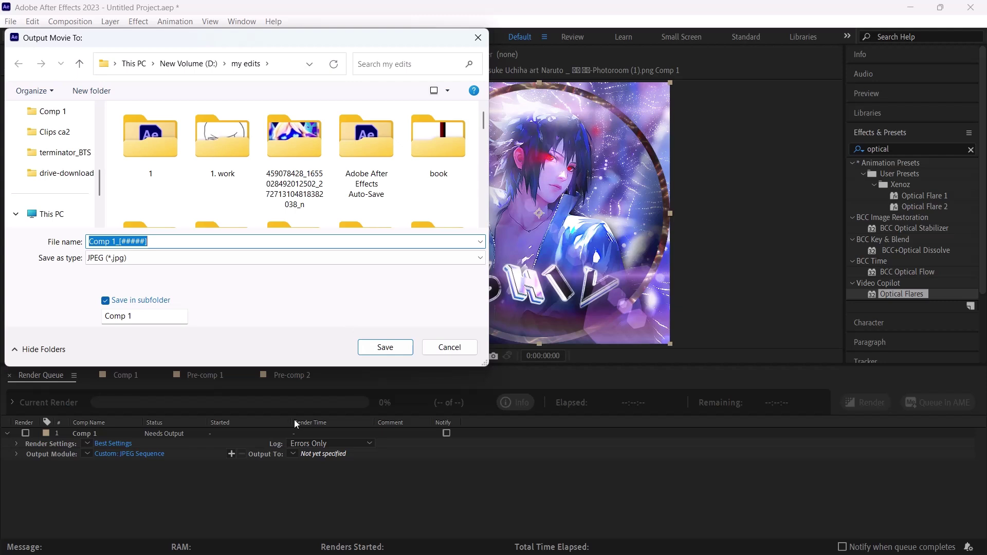
text(pri)
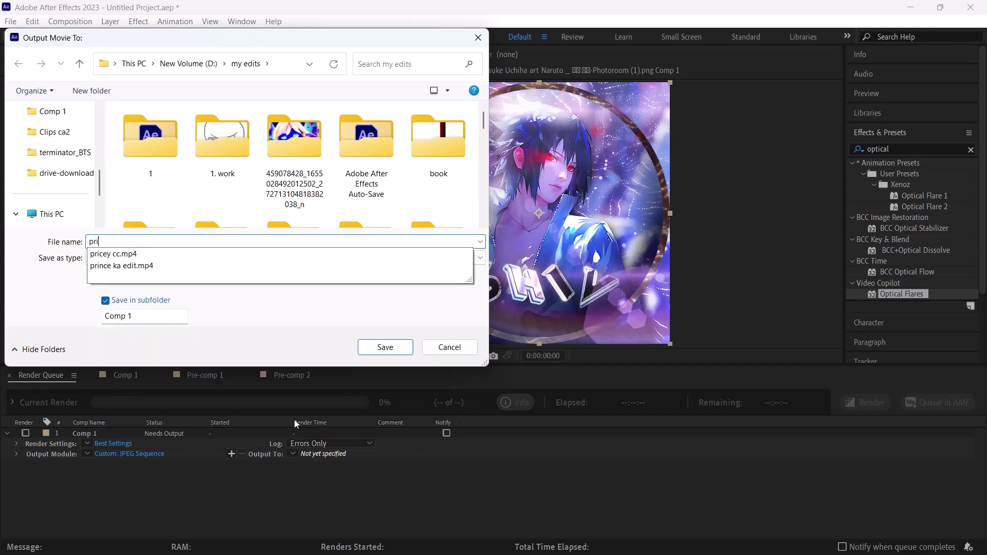
key(BackSpace)
text(ofile pic)
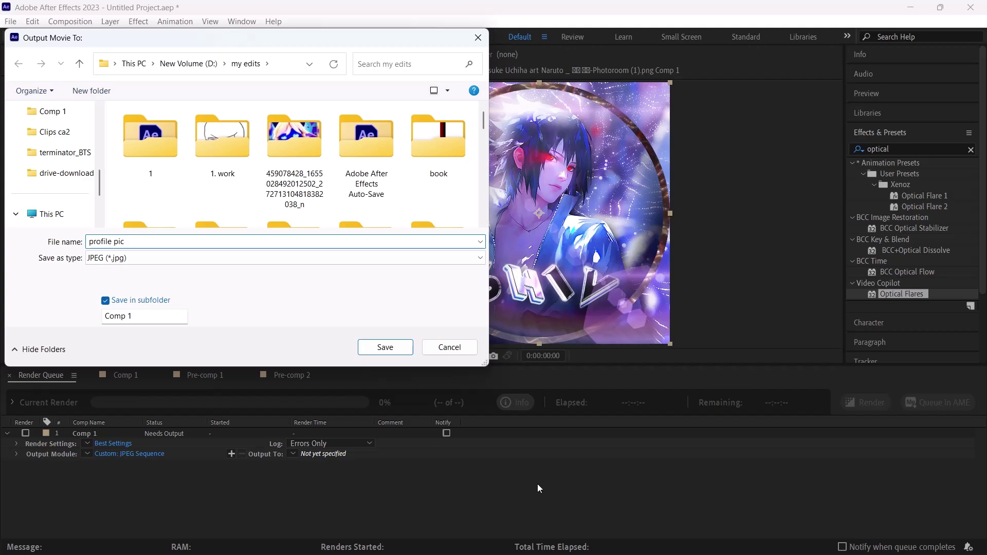
click(389, 348)
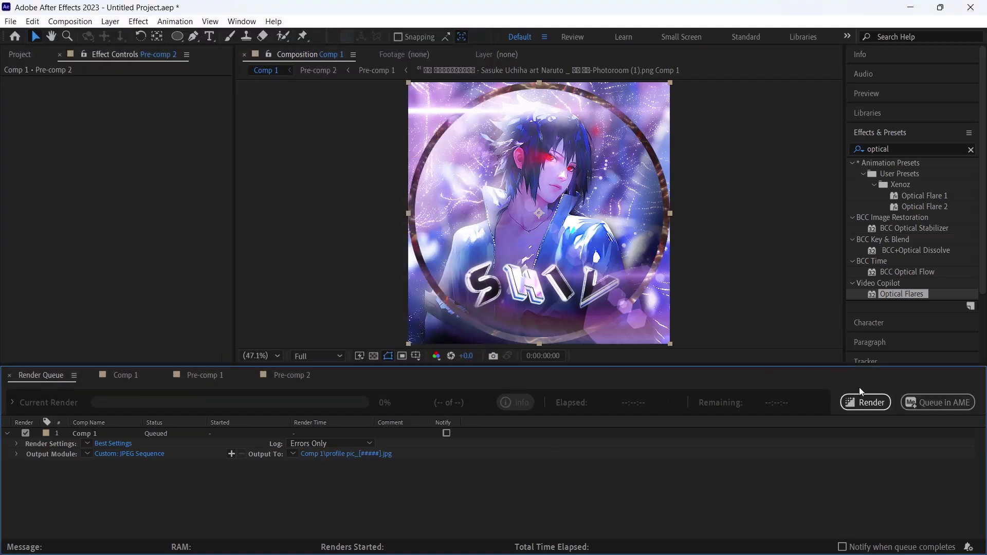
click(853, 402)
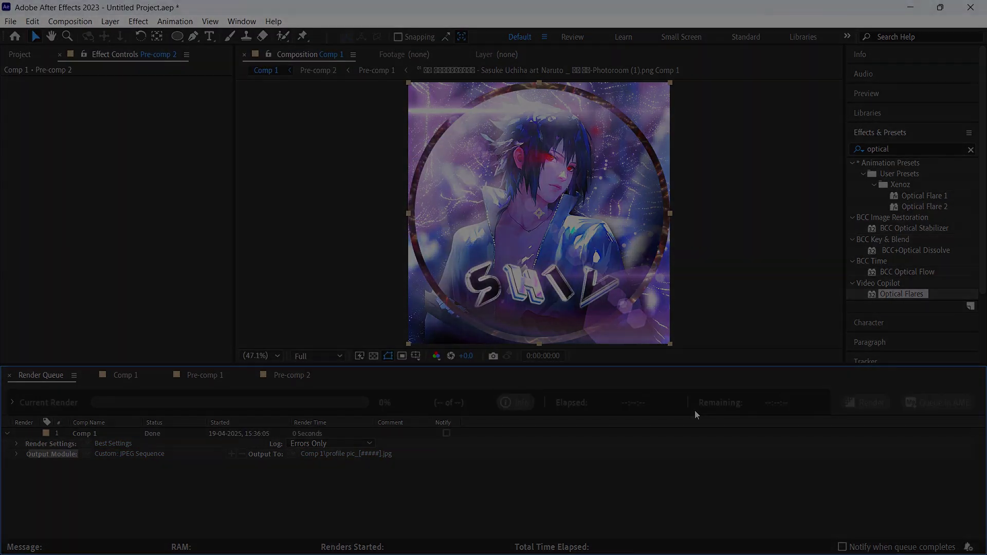